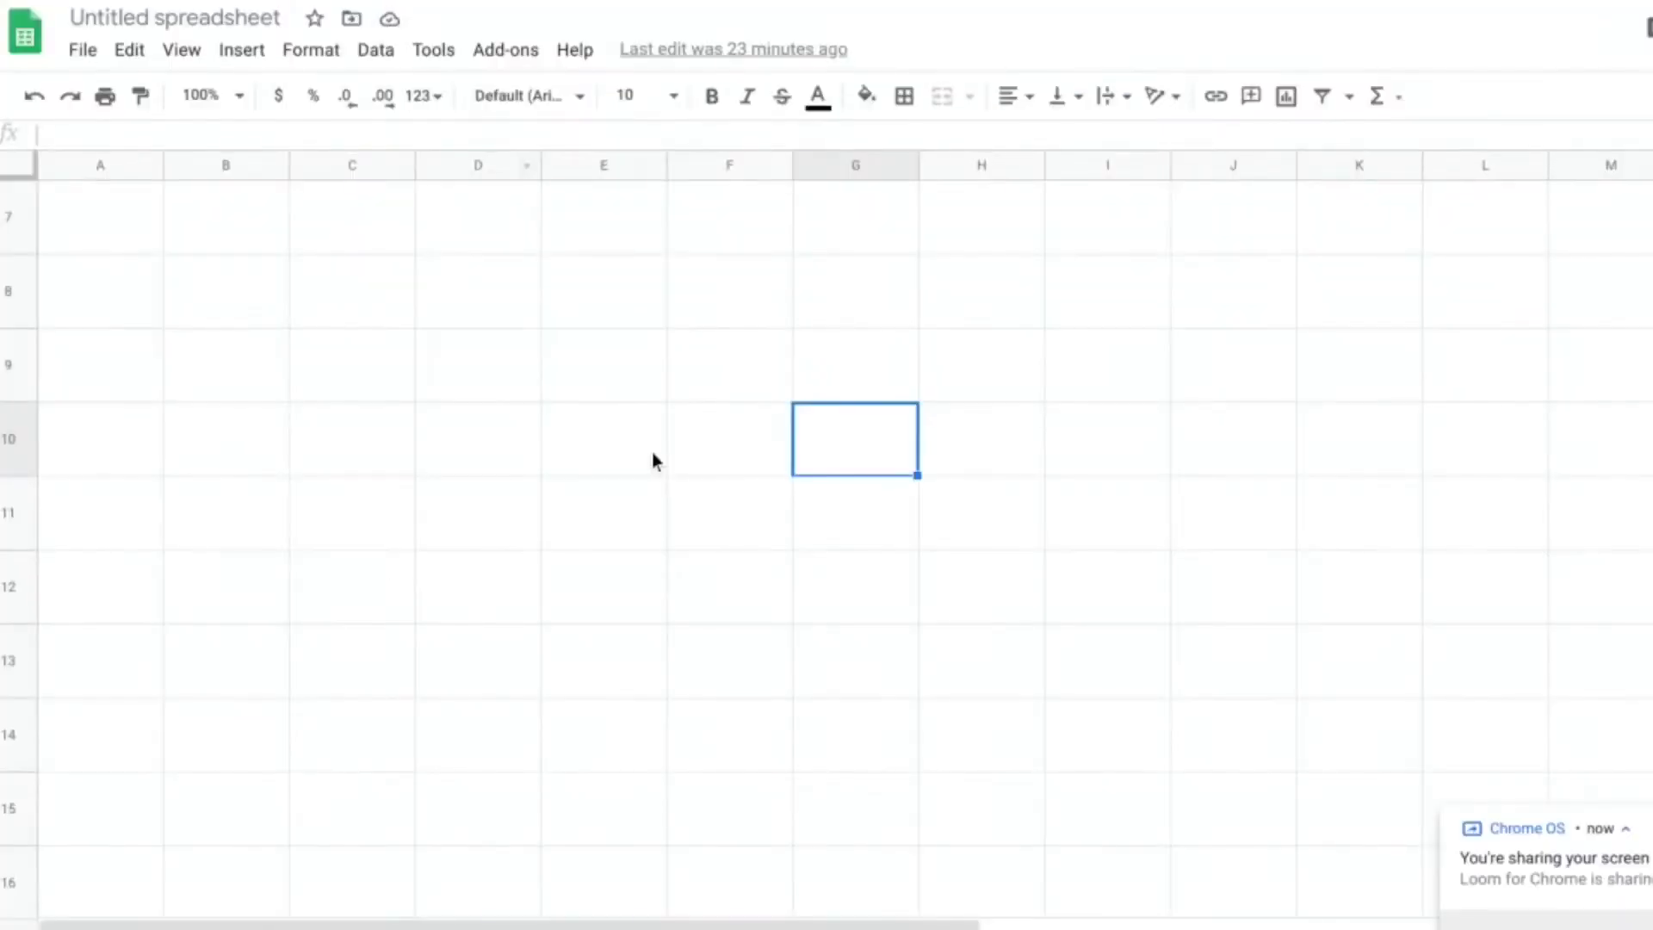
Select the whole sheet and drag a row border up so every row is shorter.
left_click(258, 288)
left_click(9, 171)
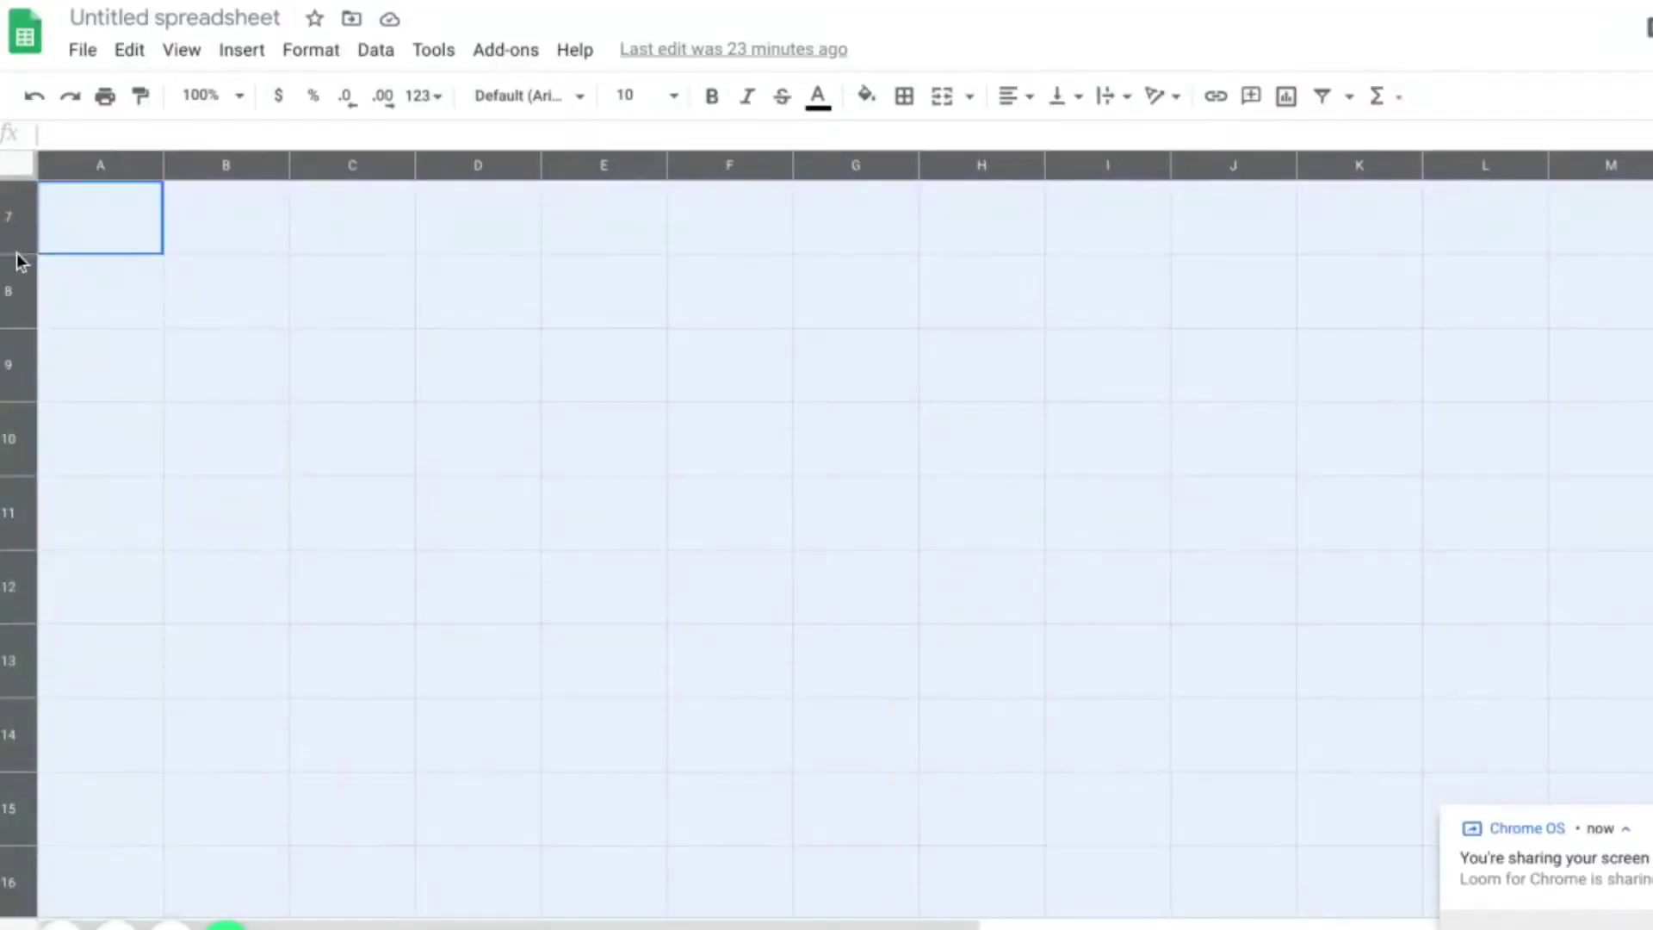
left_click_drag(19, 249, 24, 241)
double_click(120, 227)
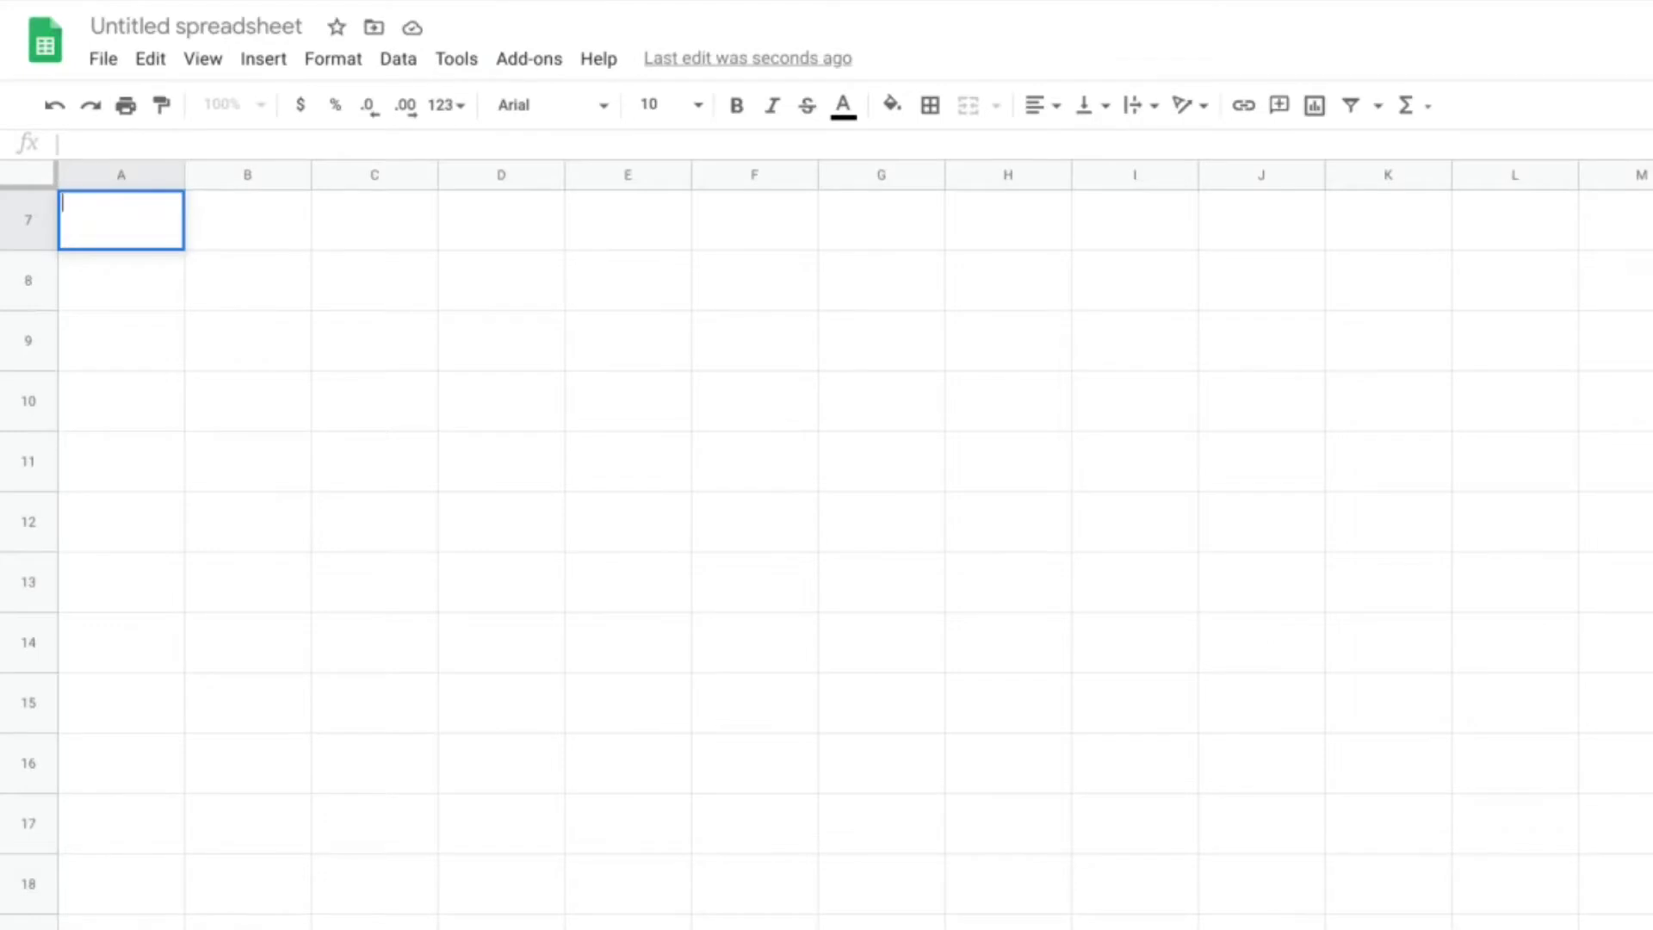
Enter NAME THINGS in A7 and DO STUFF in B8.
type("NAME THIN")
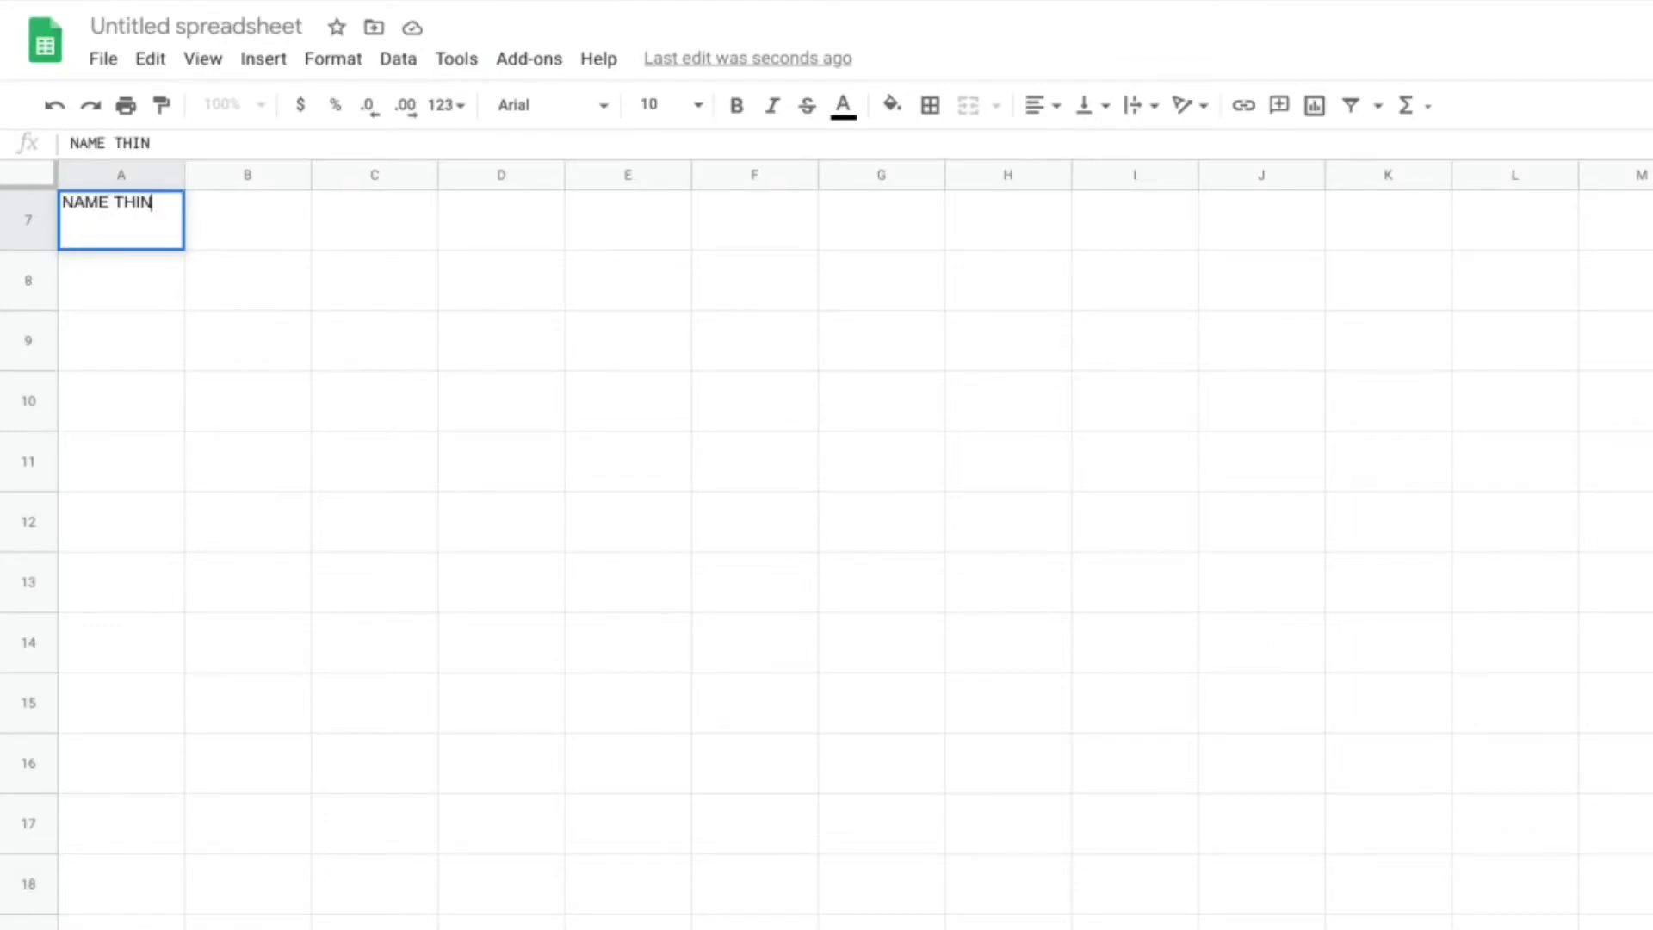
type("GS")
left_click(239, 274)
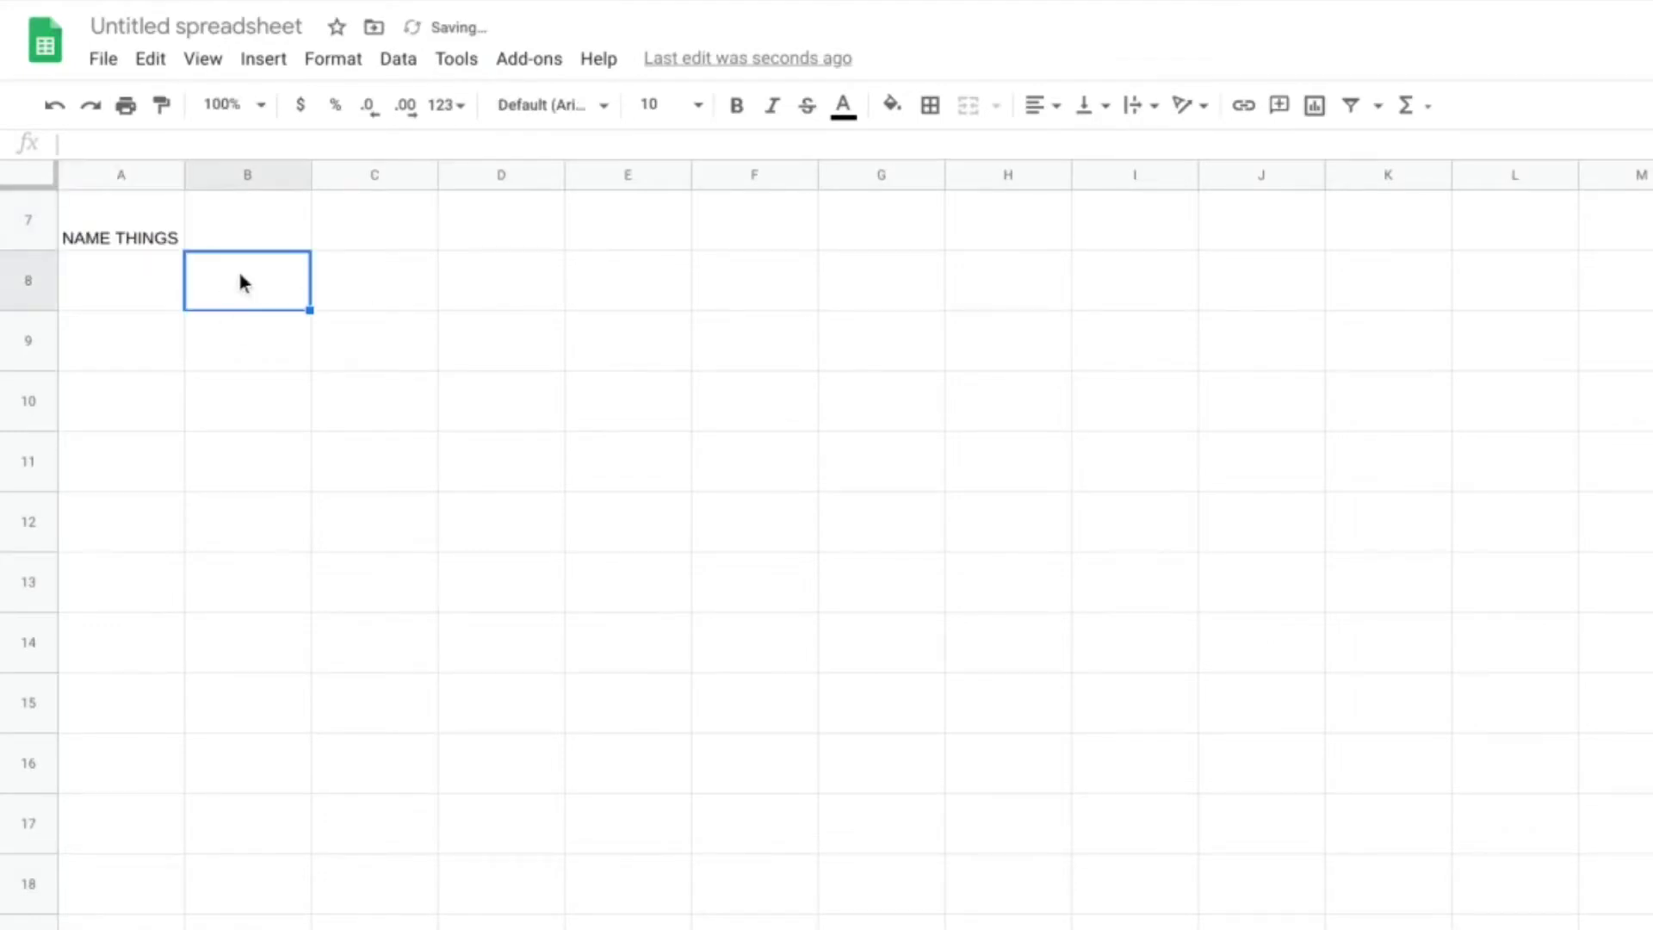
type("DO STU")
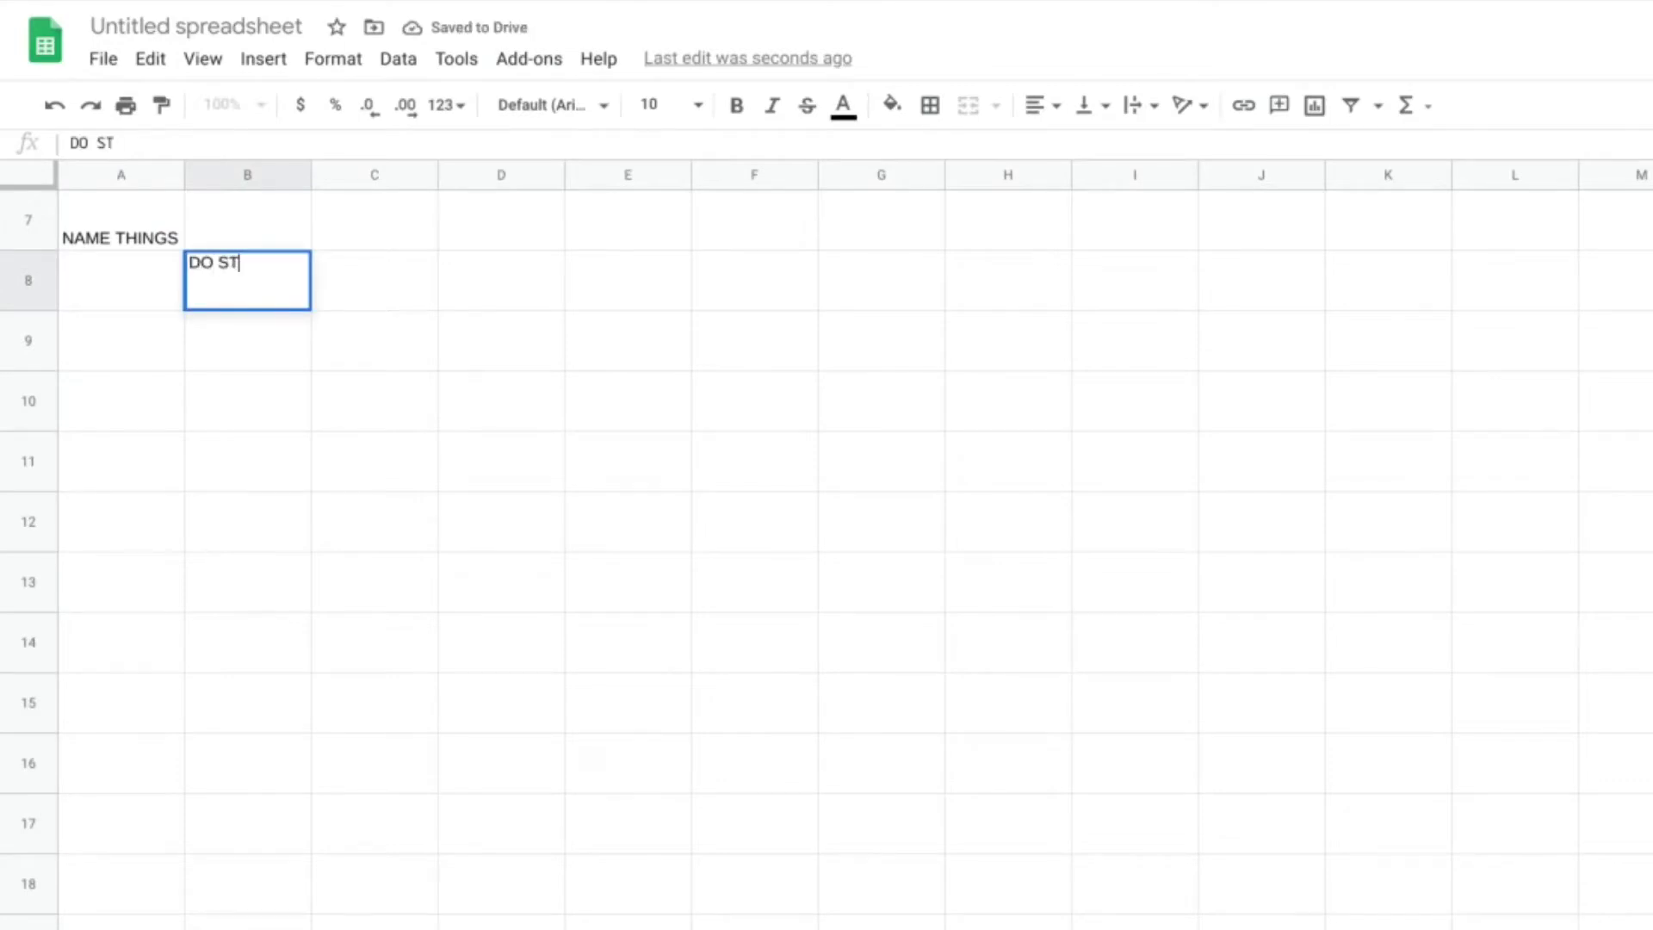
type("FF")
left_click(384, 275)
Type 'why am I writing in caps?' into C9, correcting the typos.
left_click(398, 358)
type("why am I")
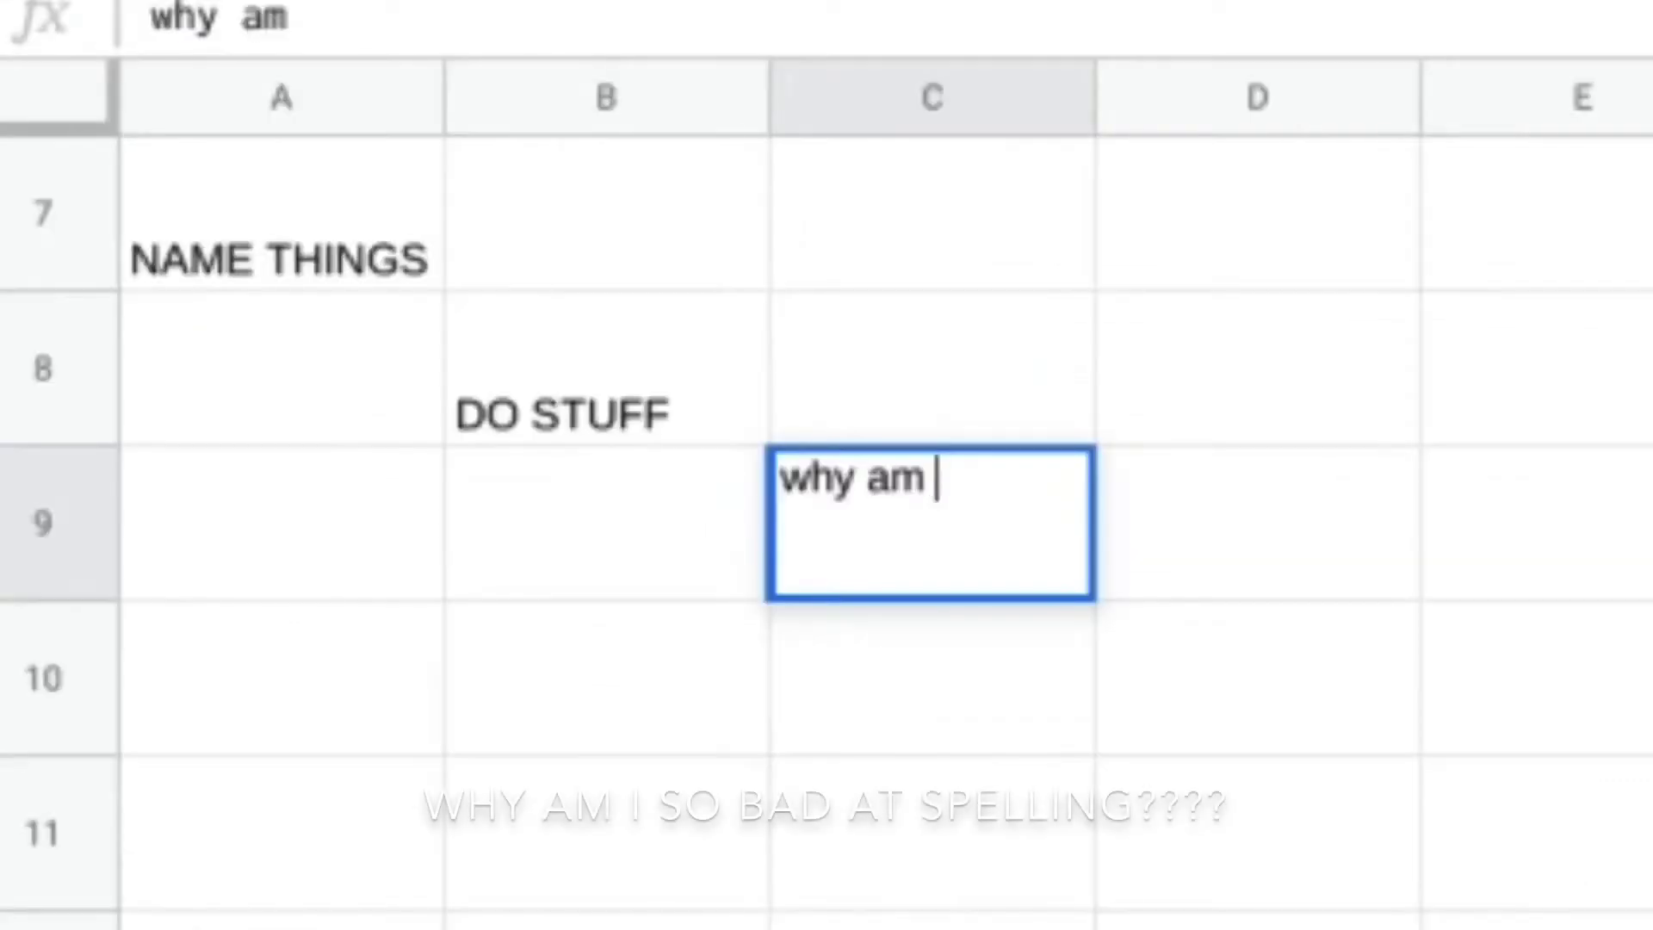
type(" righ")
key("BackSpace")
key("BackSpace")
key("BackSpace")
key("BackSpace")
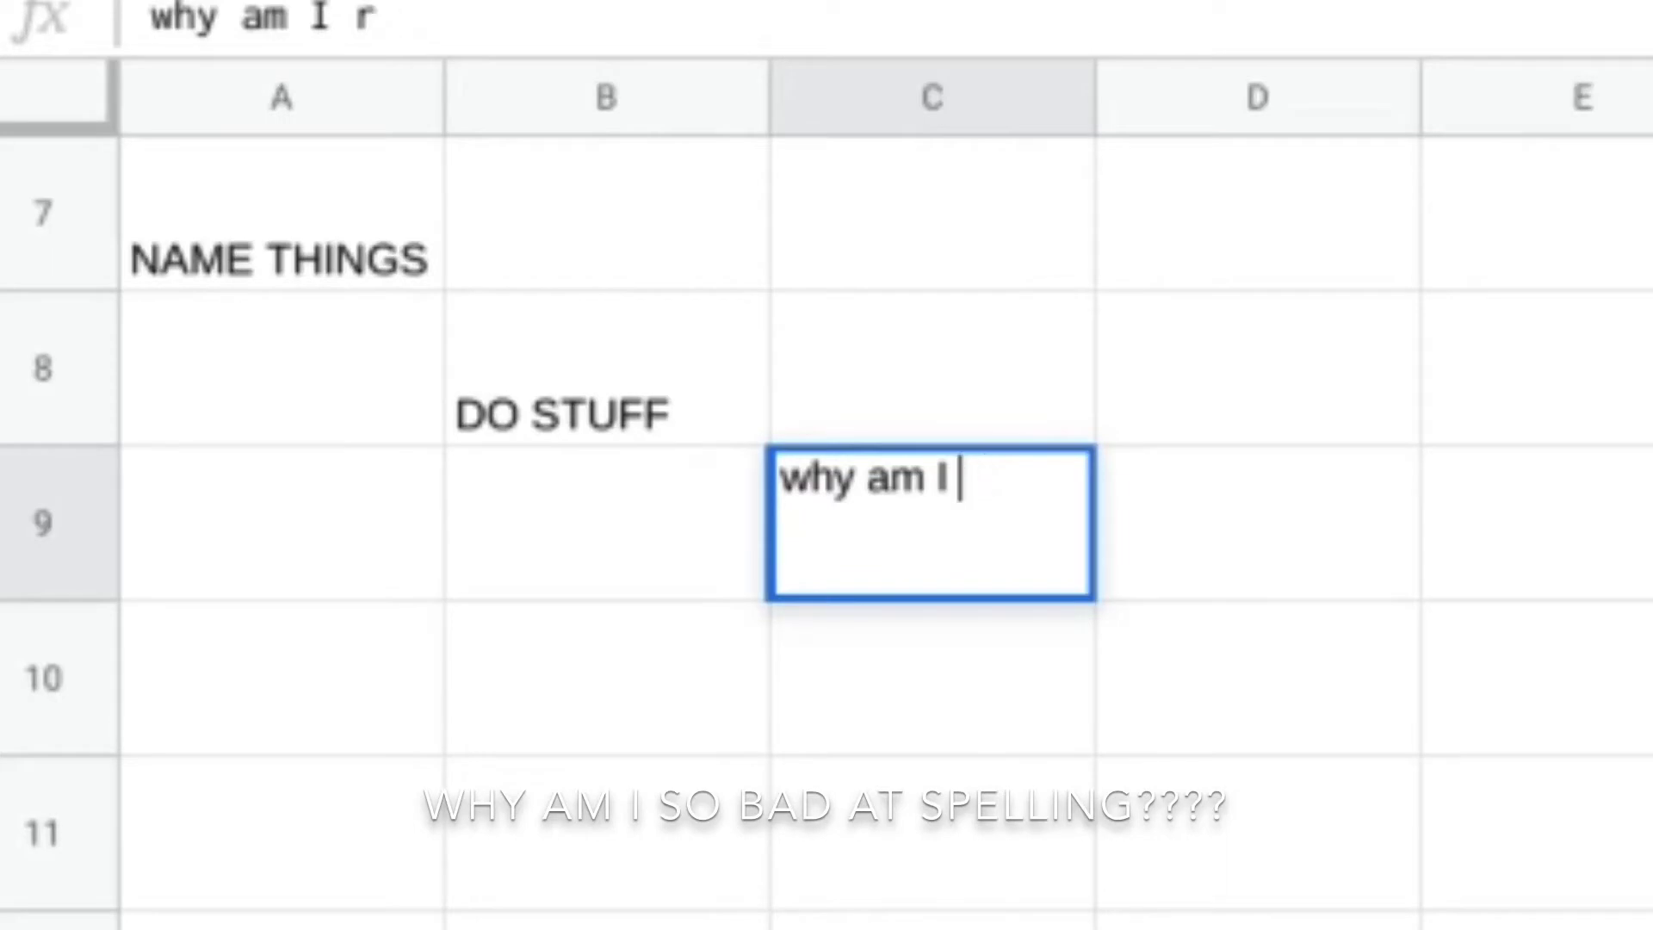
type("q")
key("BackSpace")
type("writing in cap")
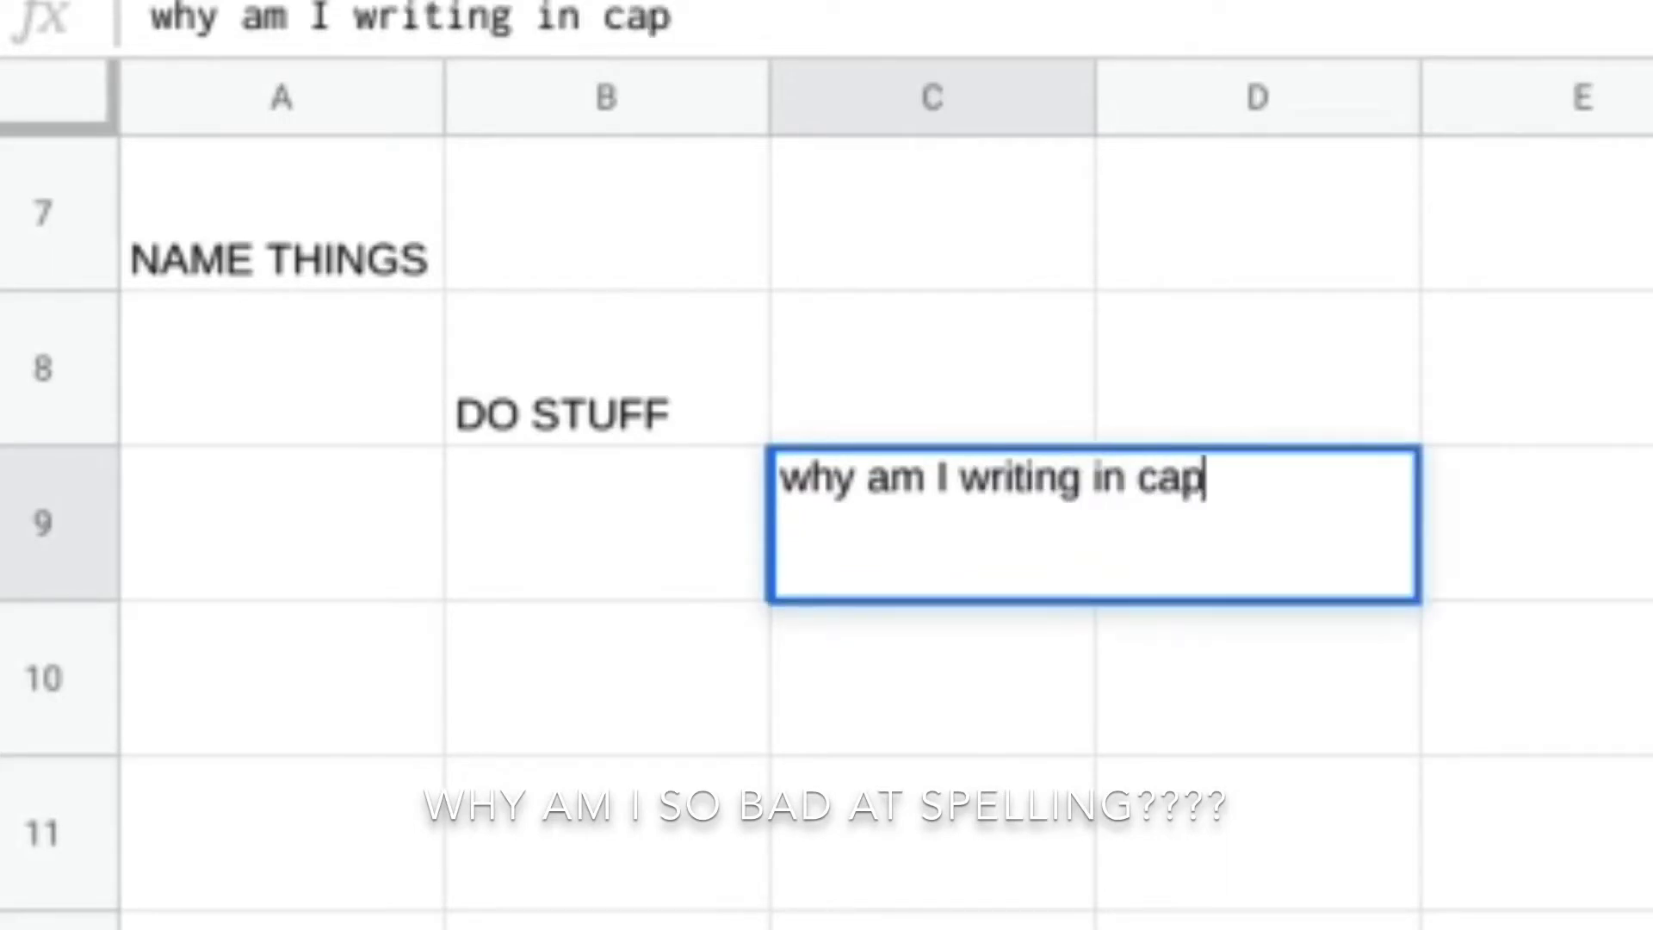
type("d?")
key("BackSpace")
key("BackSpace")
type("s?")
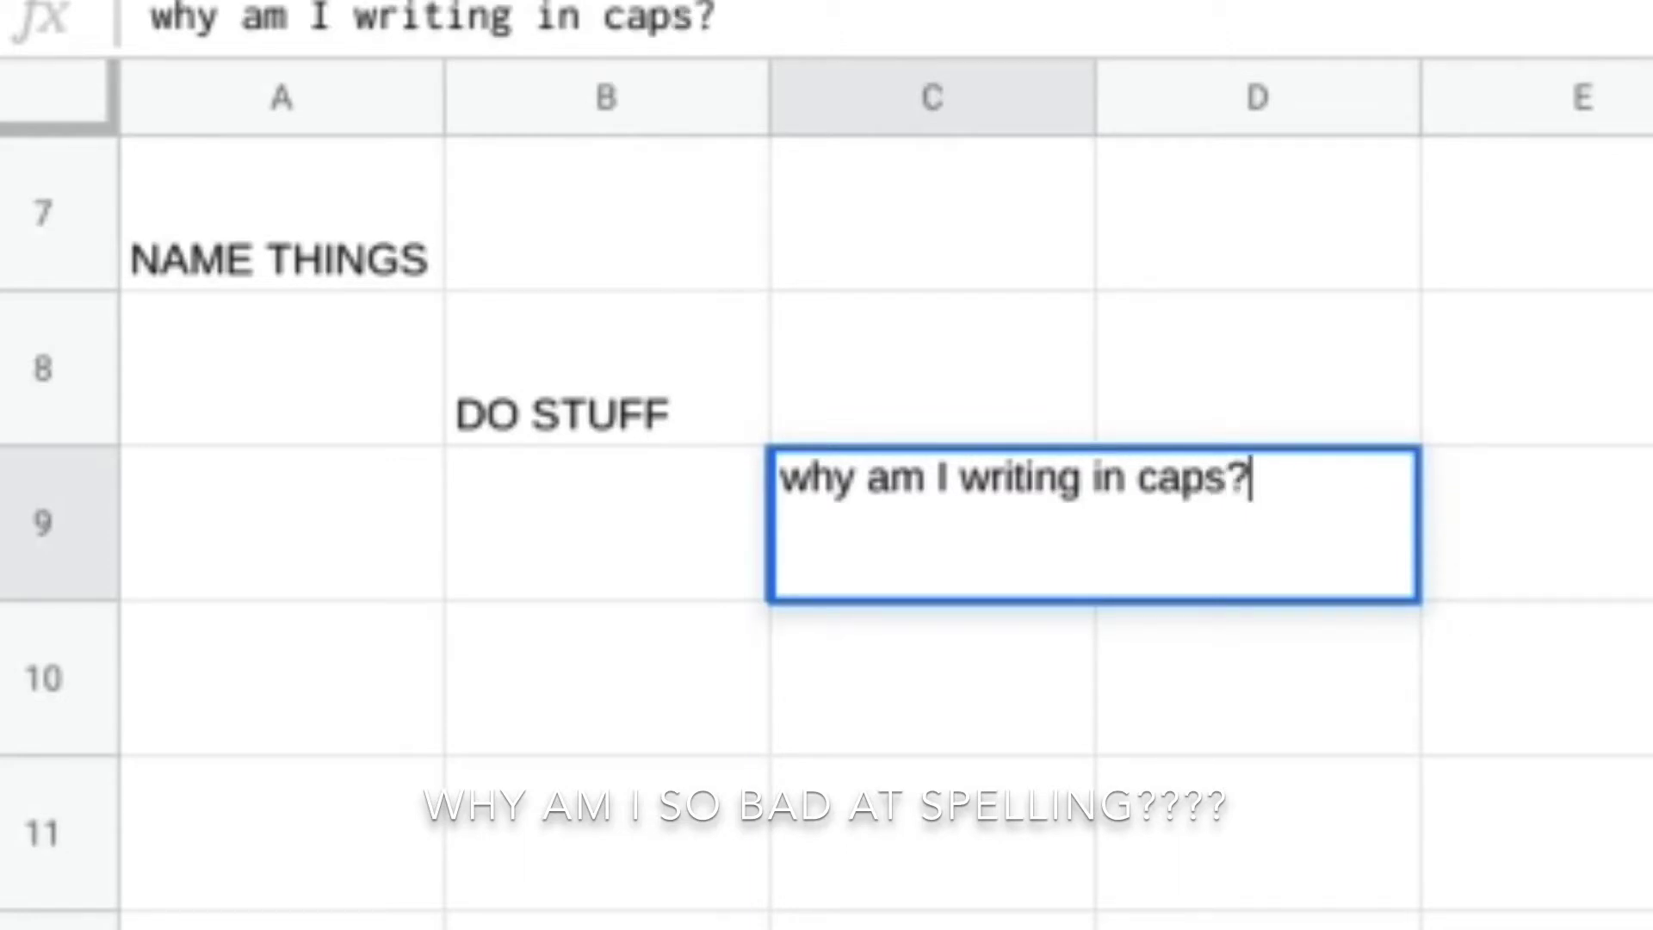
double_click(1578, 708)
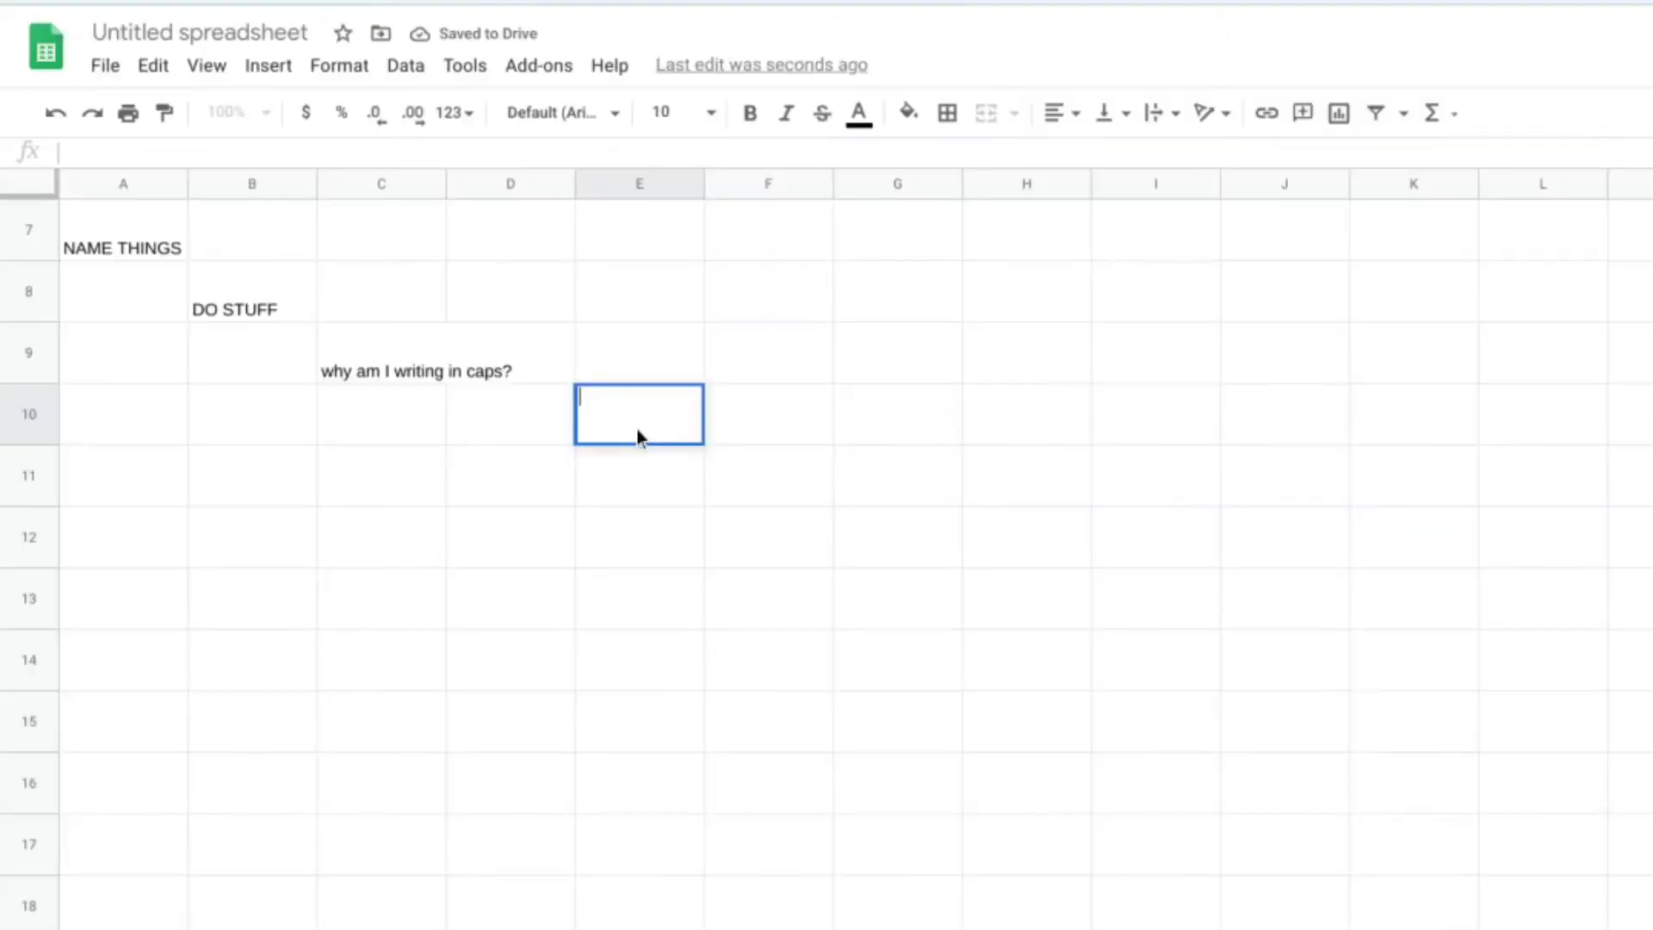
Enter an unfinished =IF formula in E10, leaving only the function name.
type("=")
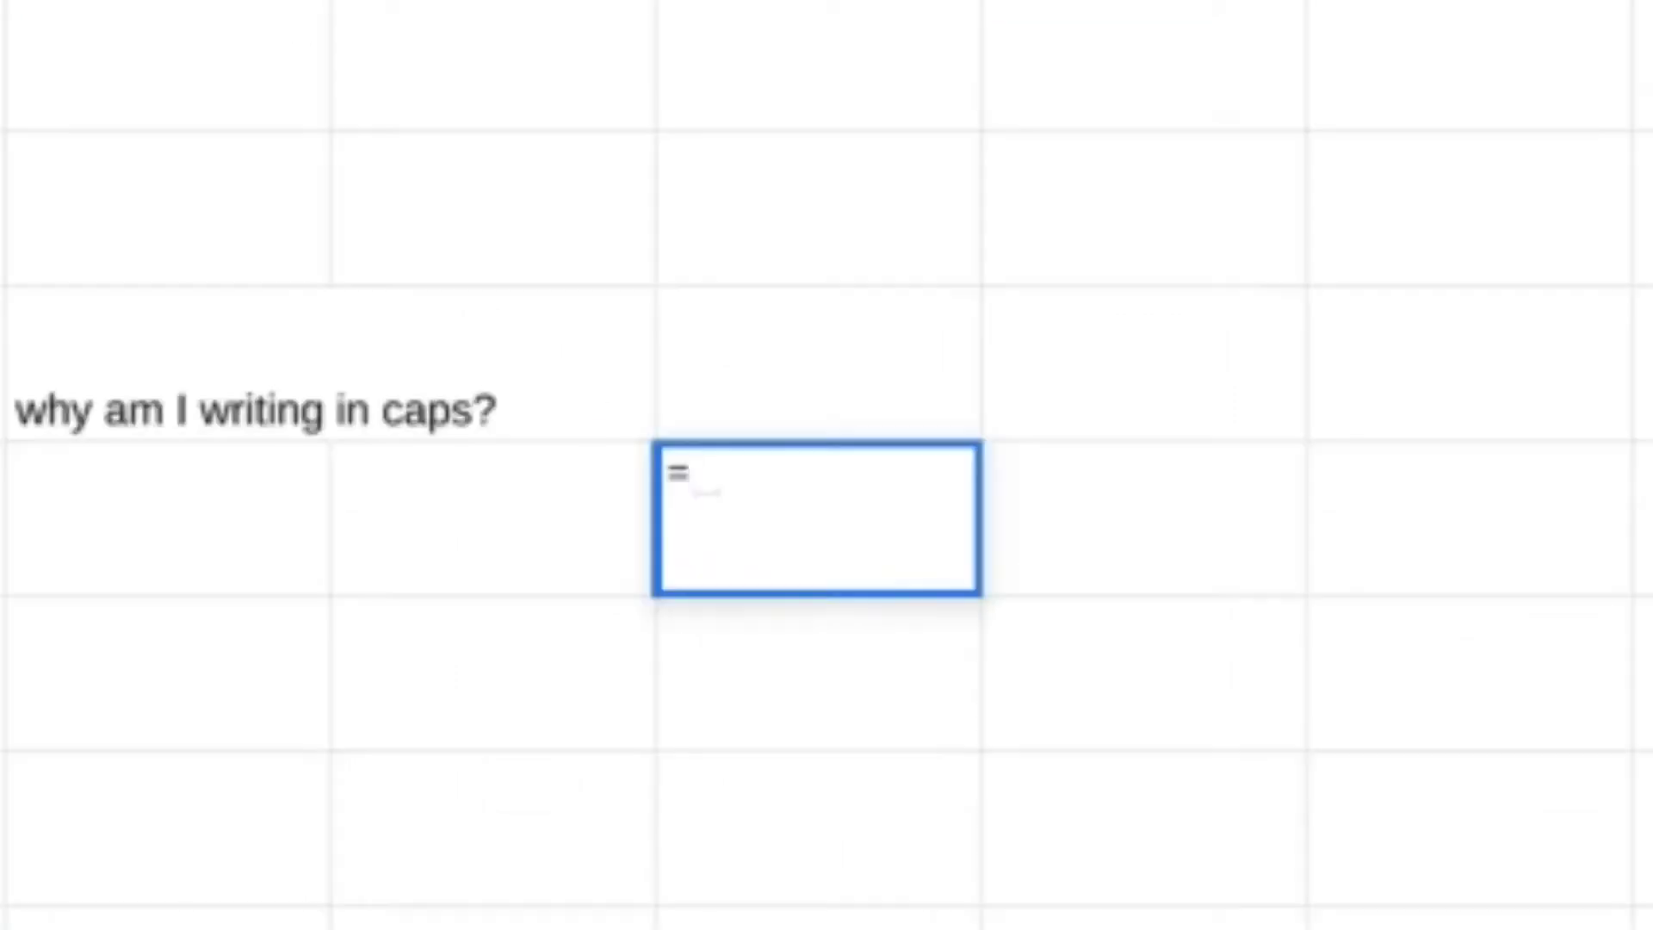
type("IF")
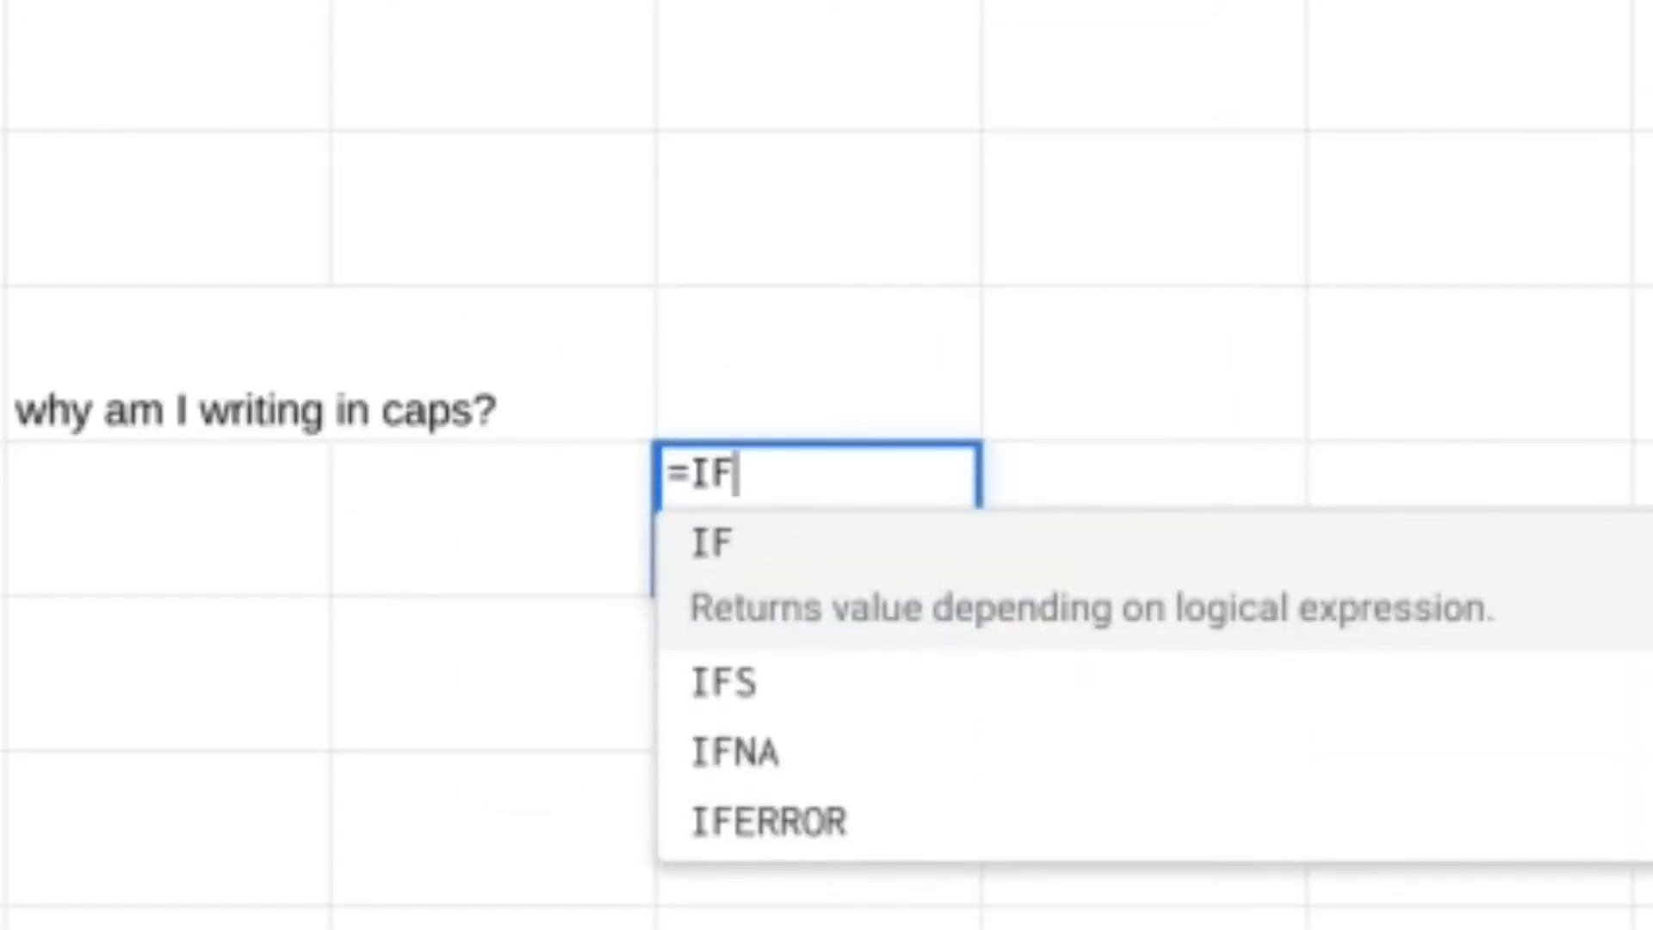
left_click(783, 590)
left_click(1135, 517)
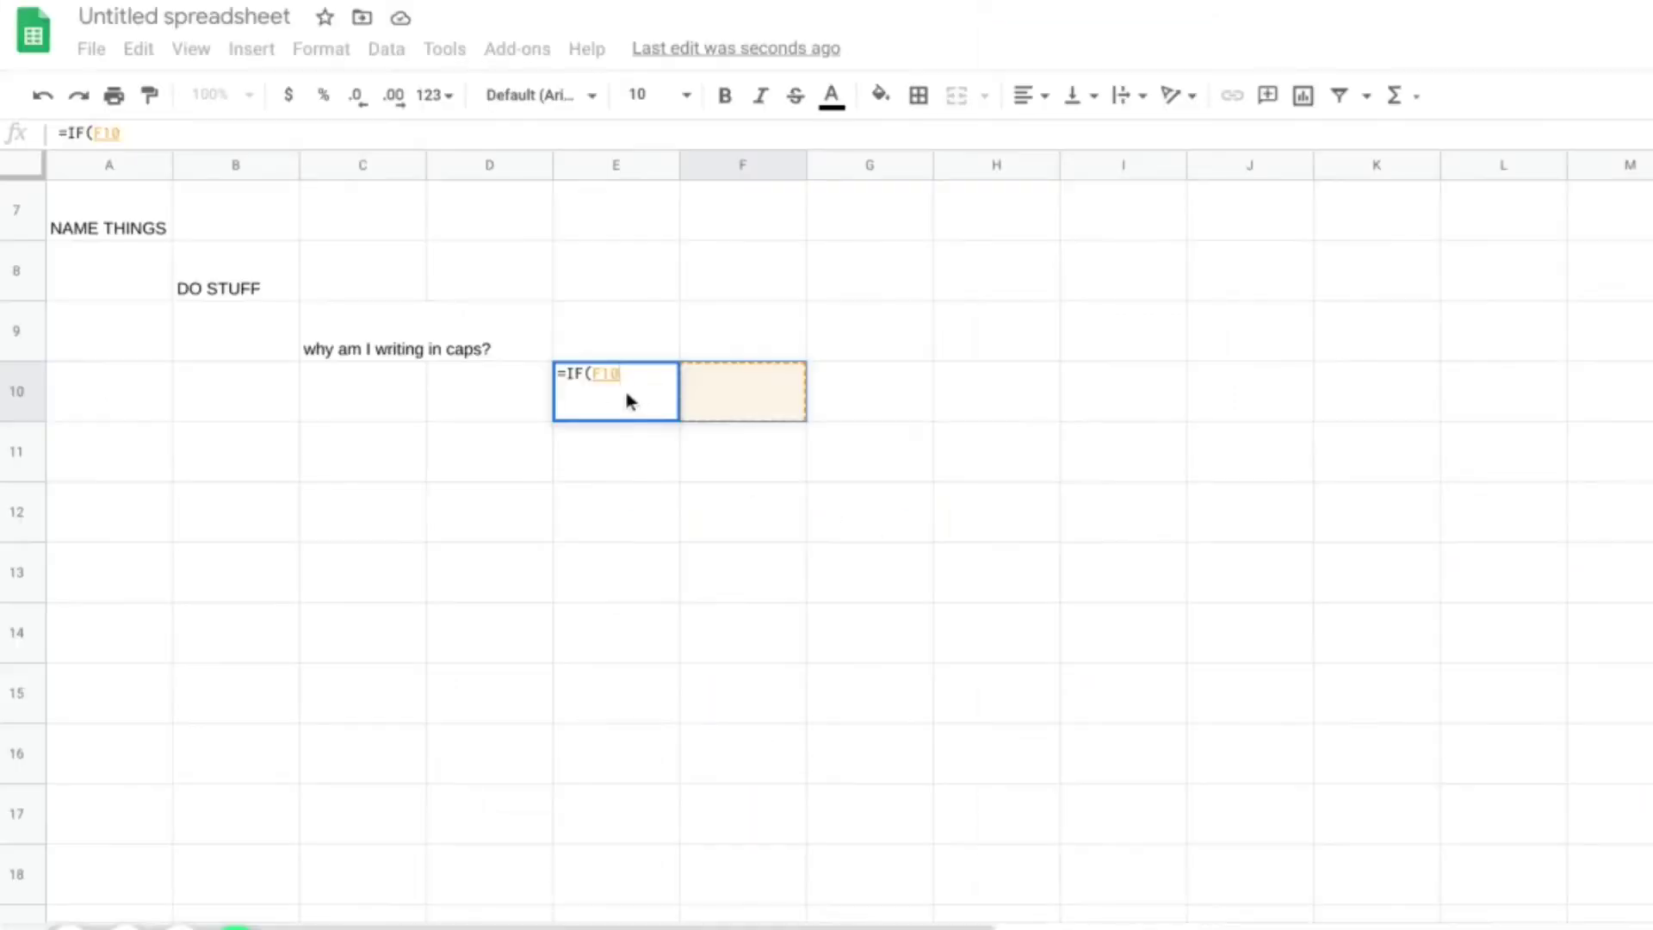
key("BackSpace")
key("BackSpace")
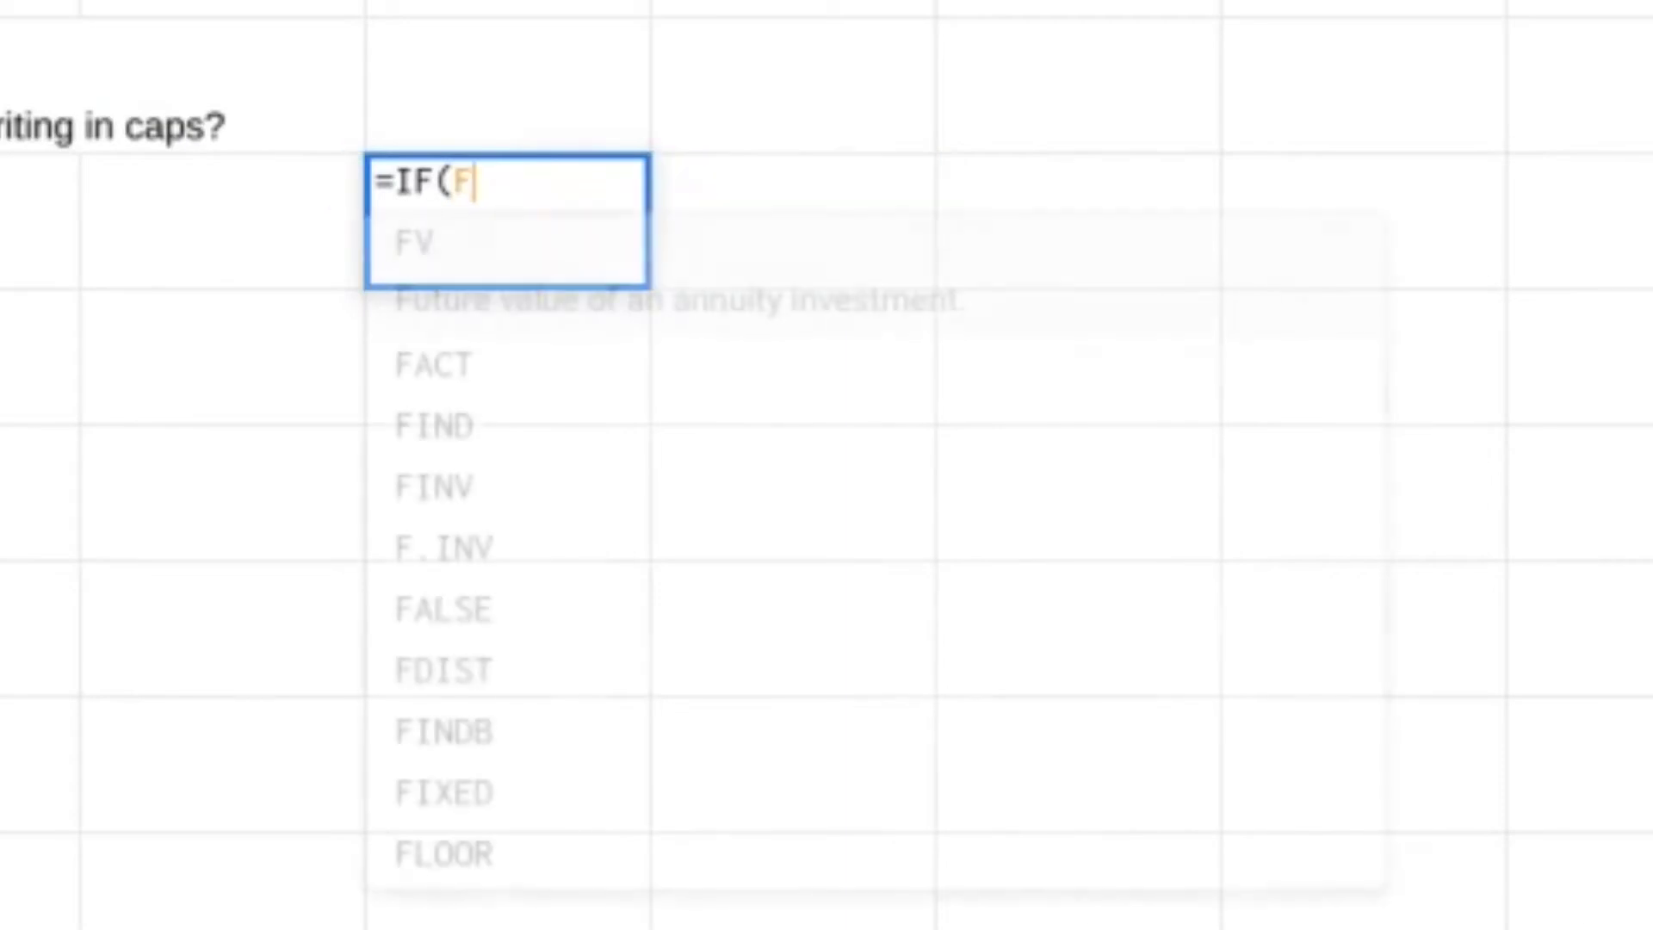
key("BackSpace")
key("BackSpace")
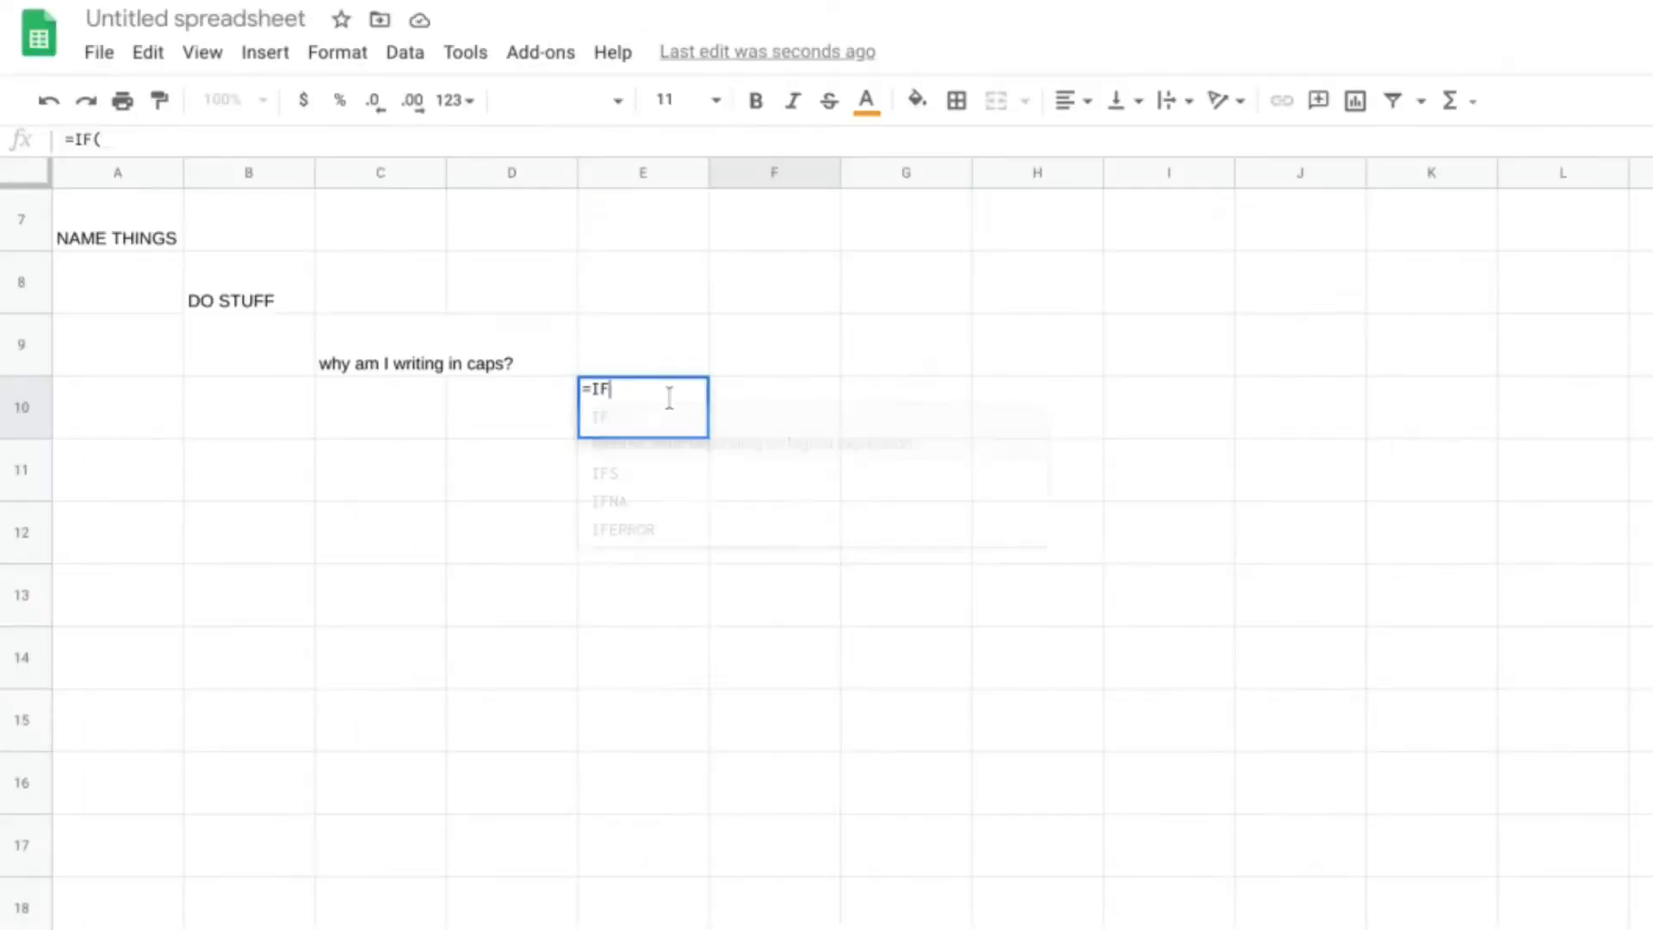
Fill cell F10 with a light blue-grey background, replacing an initial light grey.
left_click(790, 69)
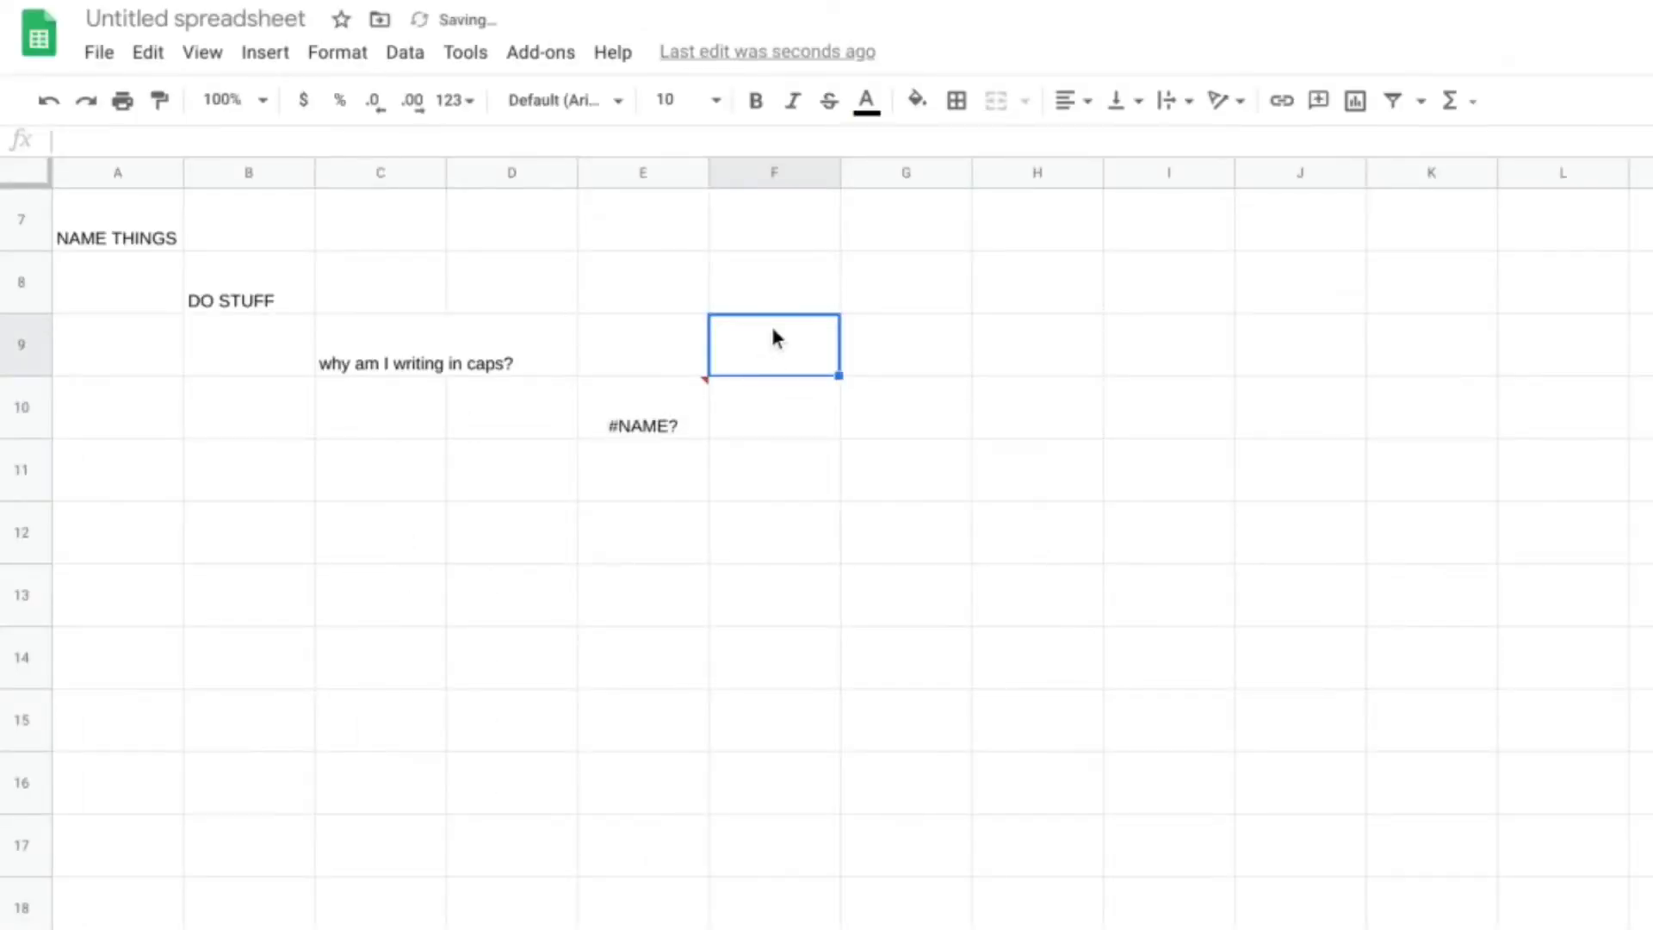
left_click(776, 425)
left_click(917, 100)
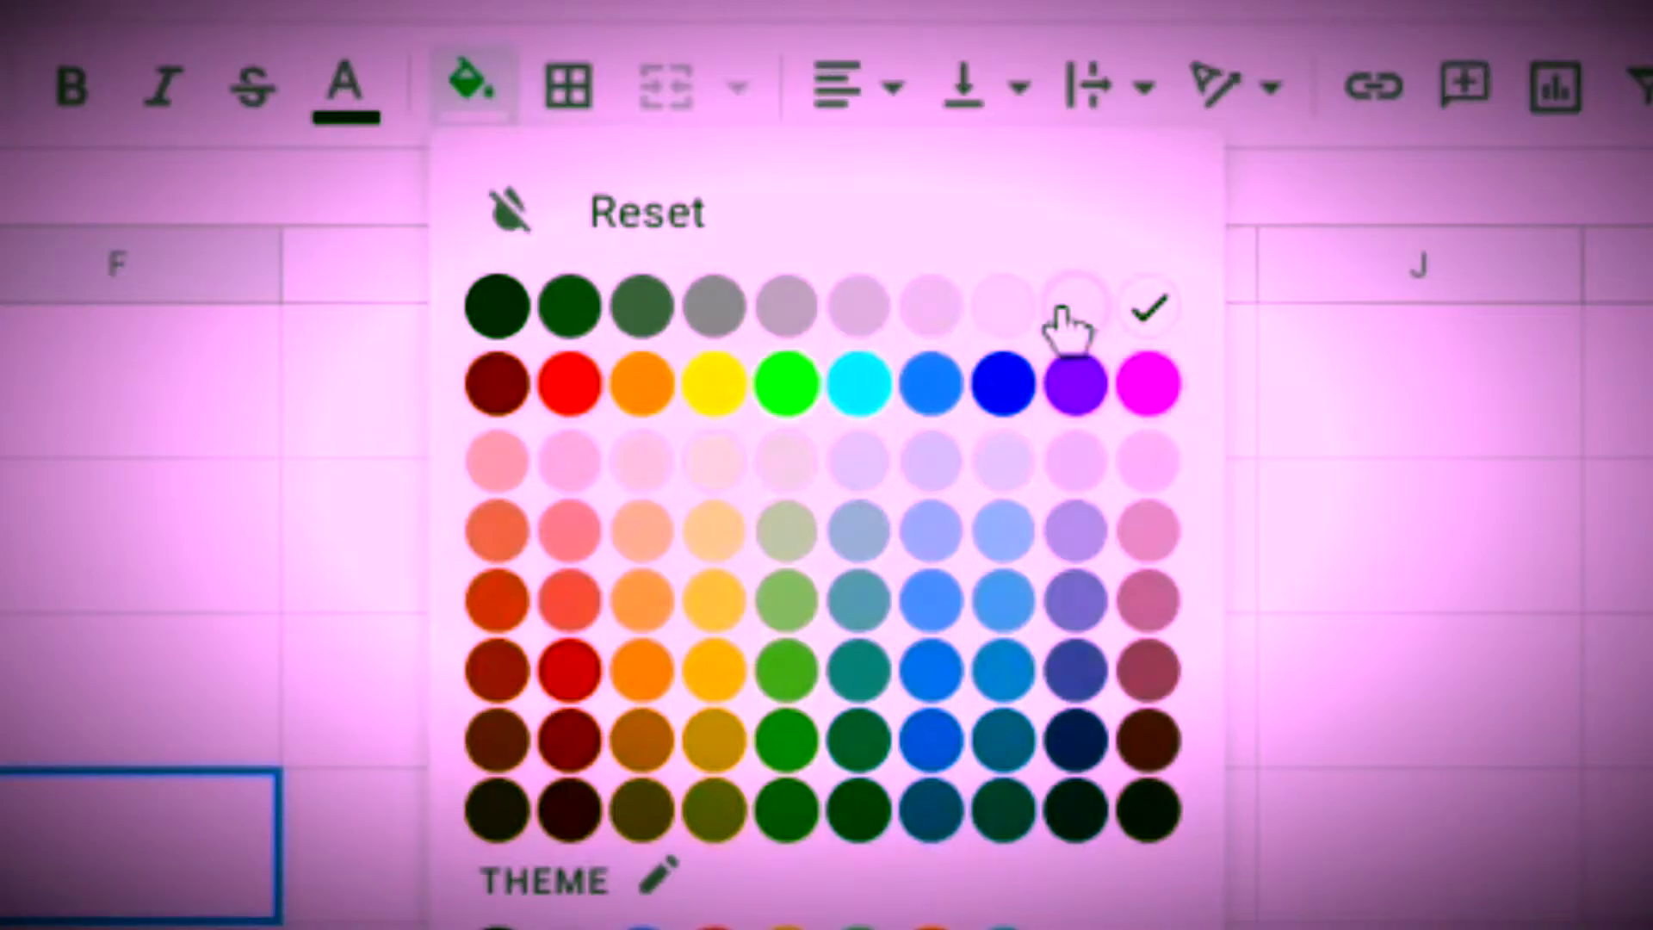
left_click(1067, 310)
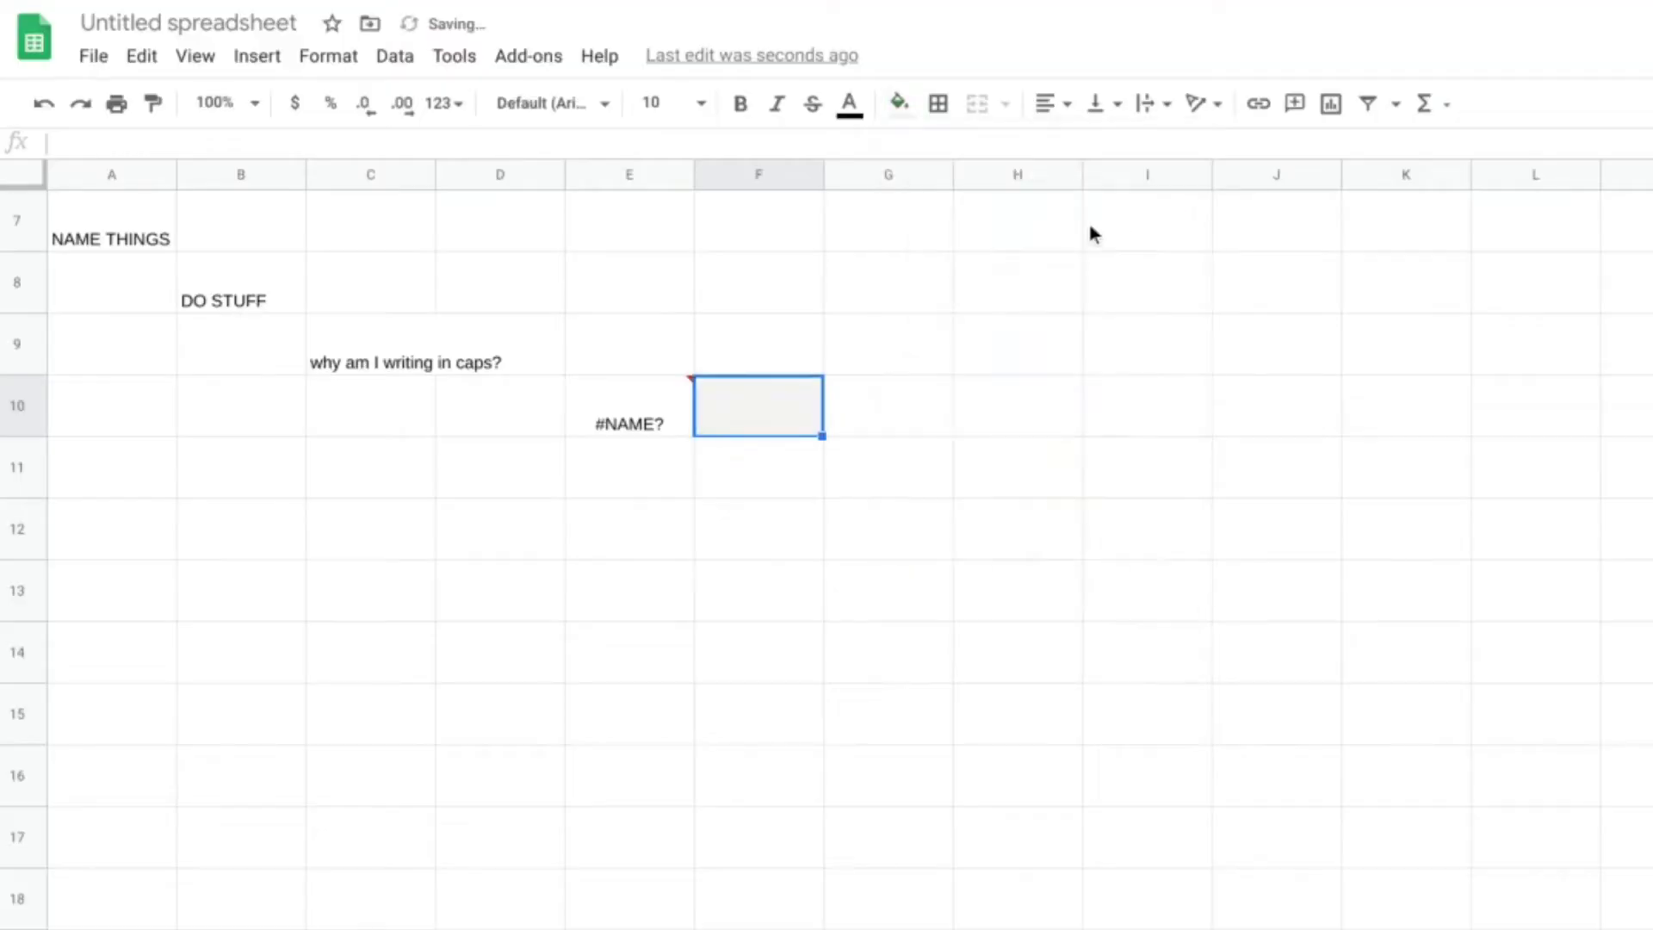
left_click(900, 103)
left_click(1063, 260)
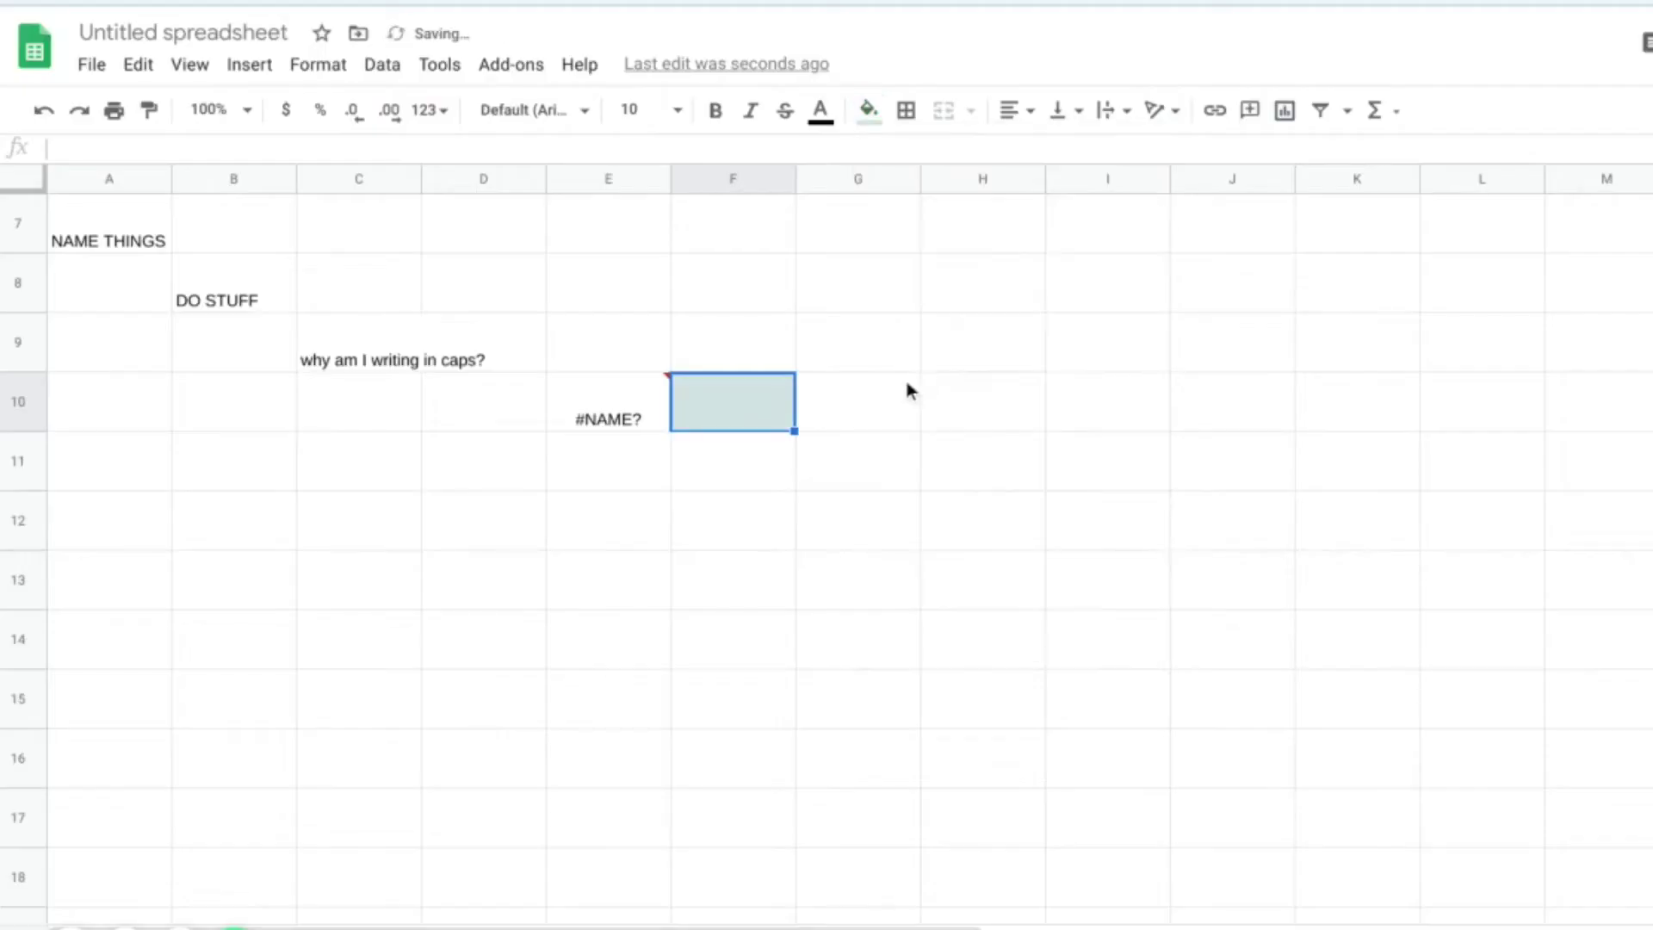
left_click(909, 389)
left_click(716, 482)
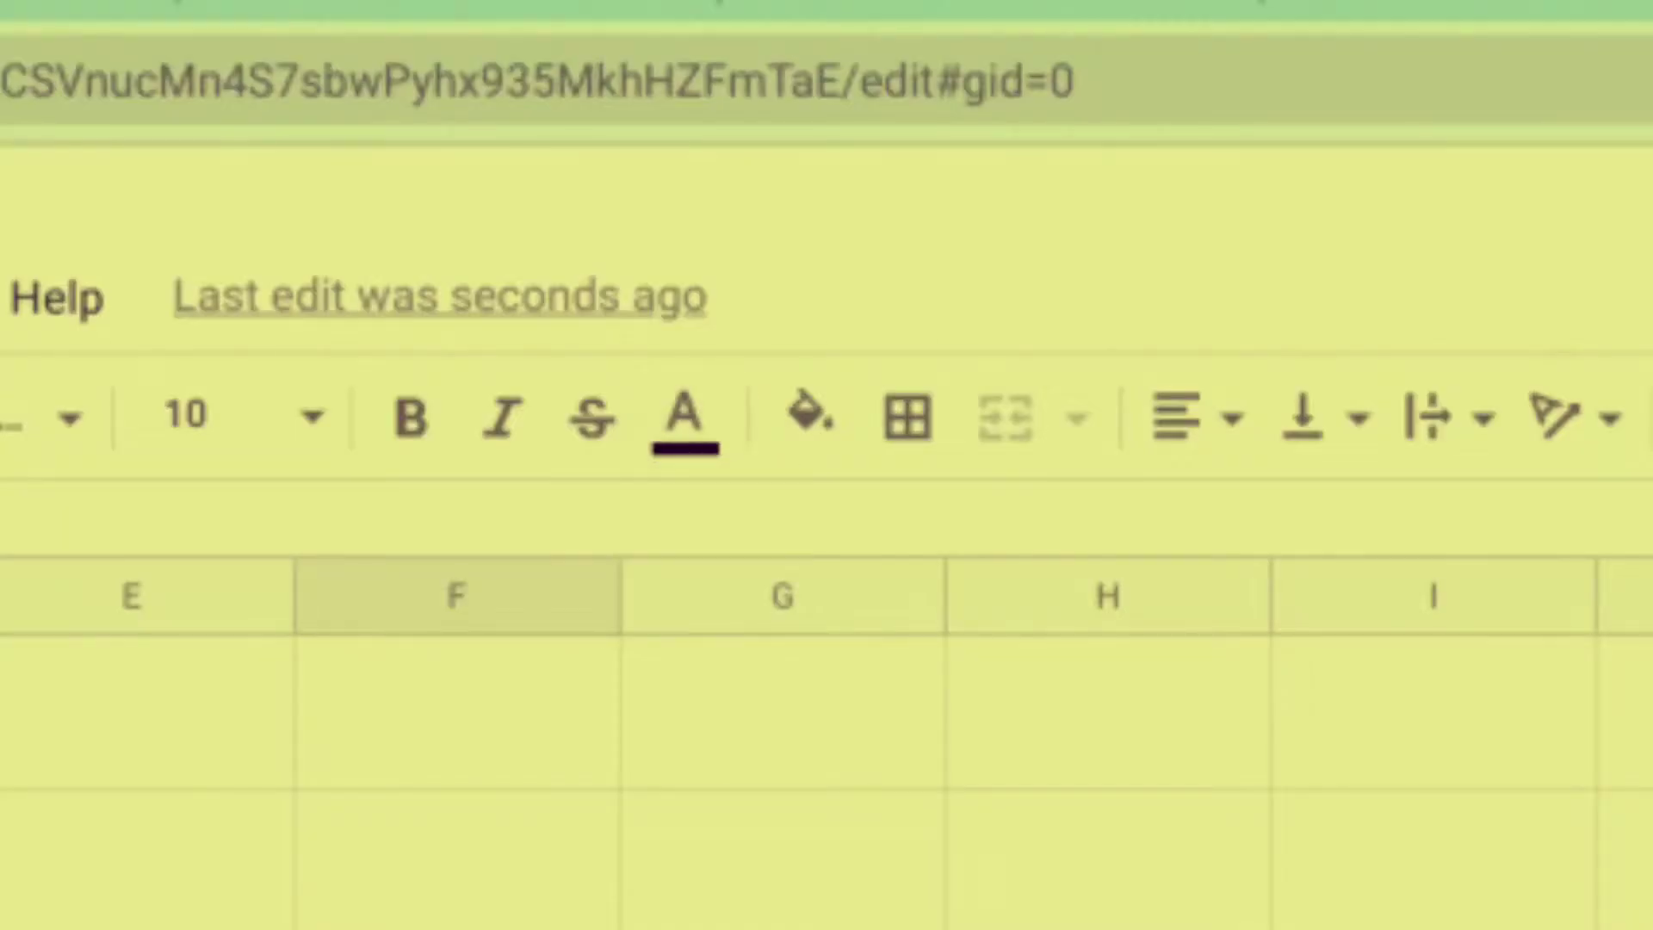
Enter the formula =D11+E11 in F11.
type("=")
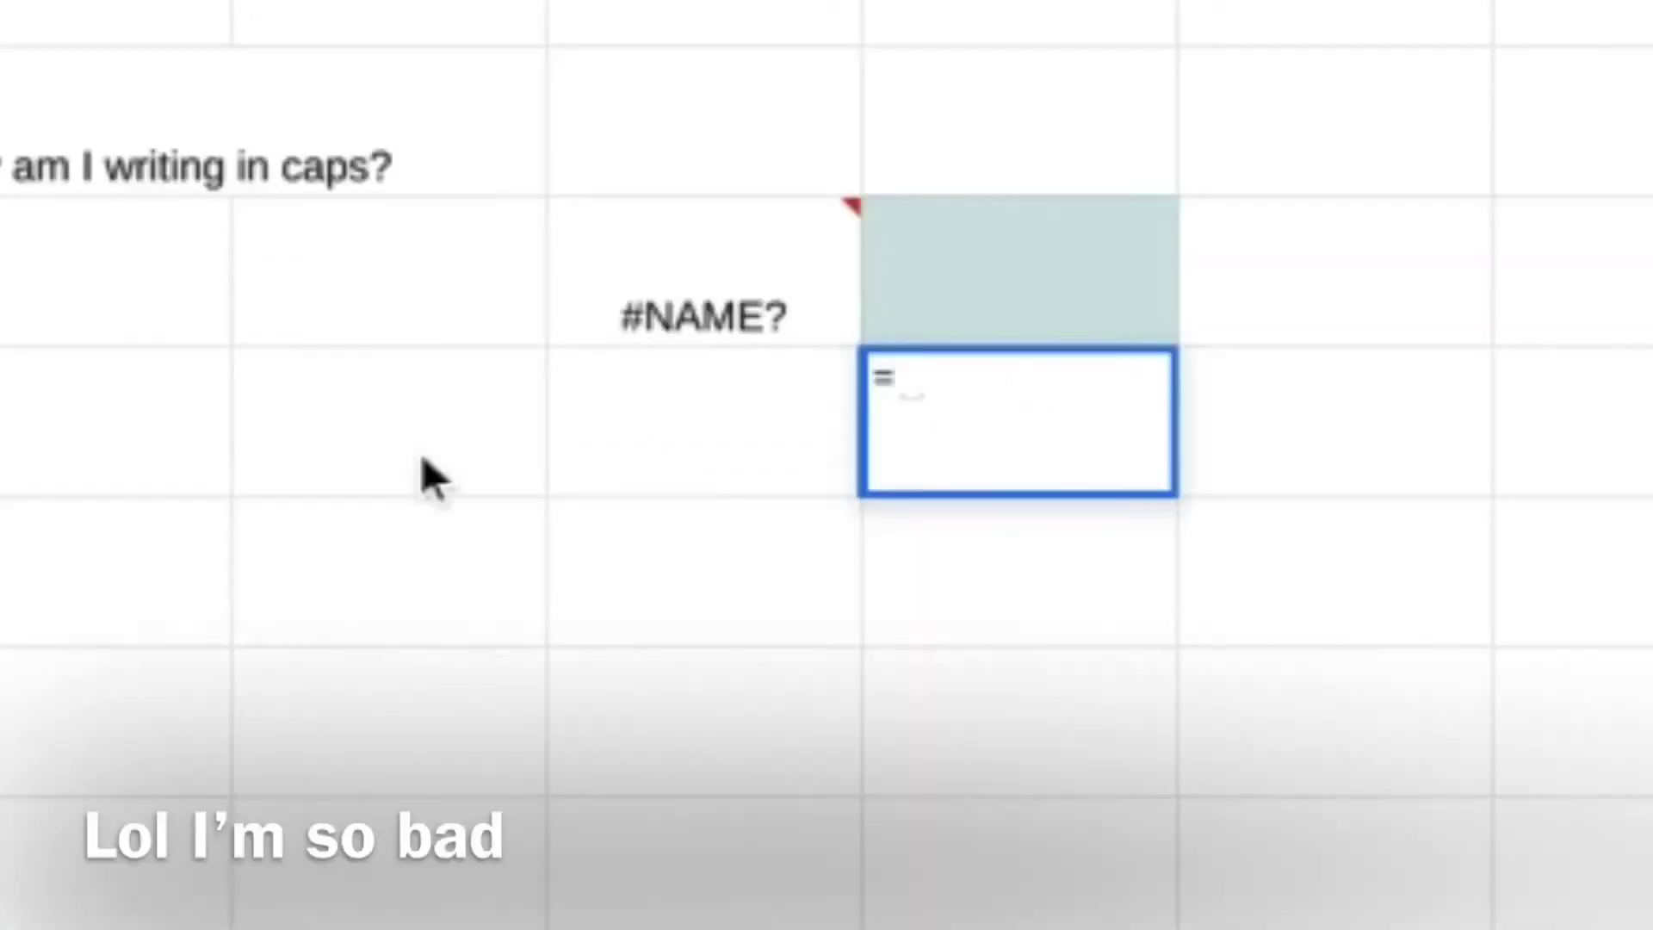
left_click(422, 458)
type("=")
key("BackSpace")
type("+")
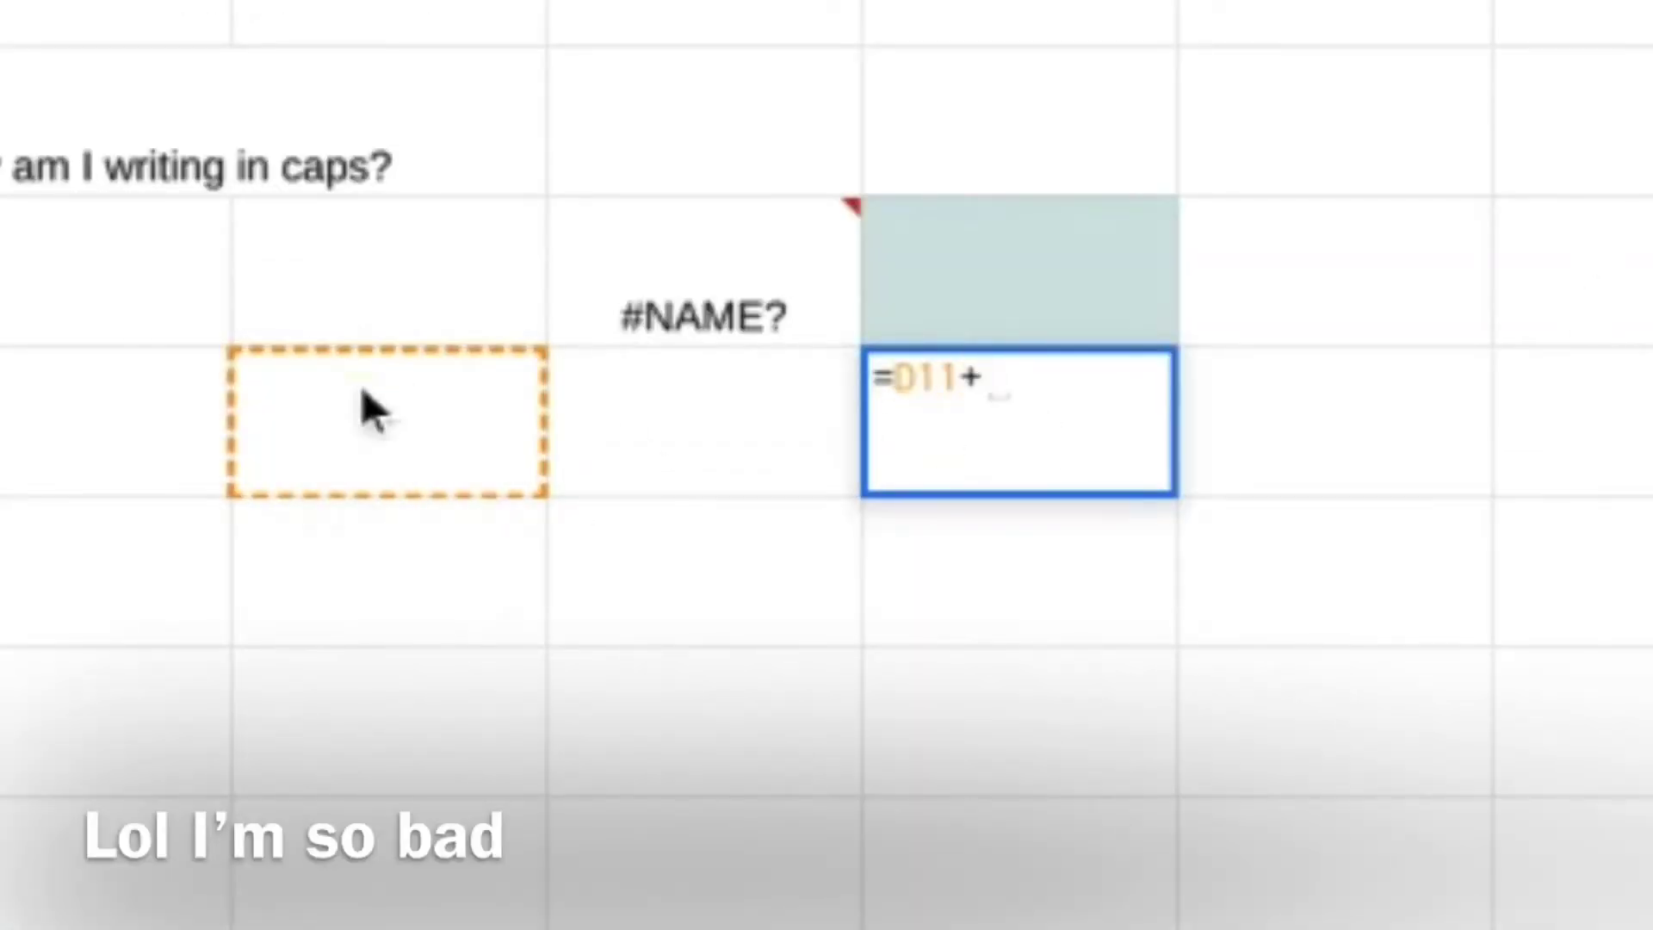
left_click(682, 468)
key("Return")
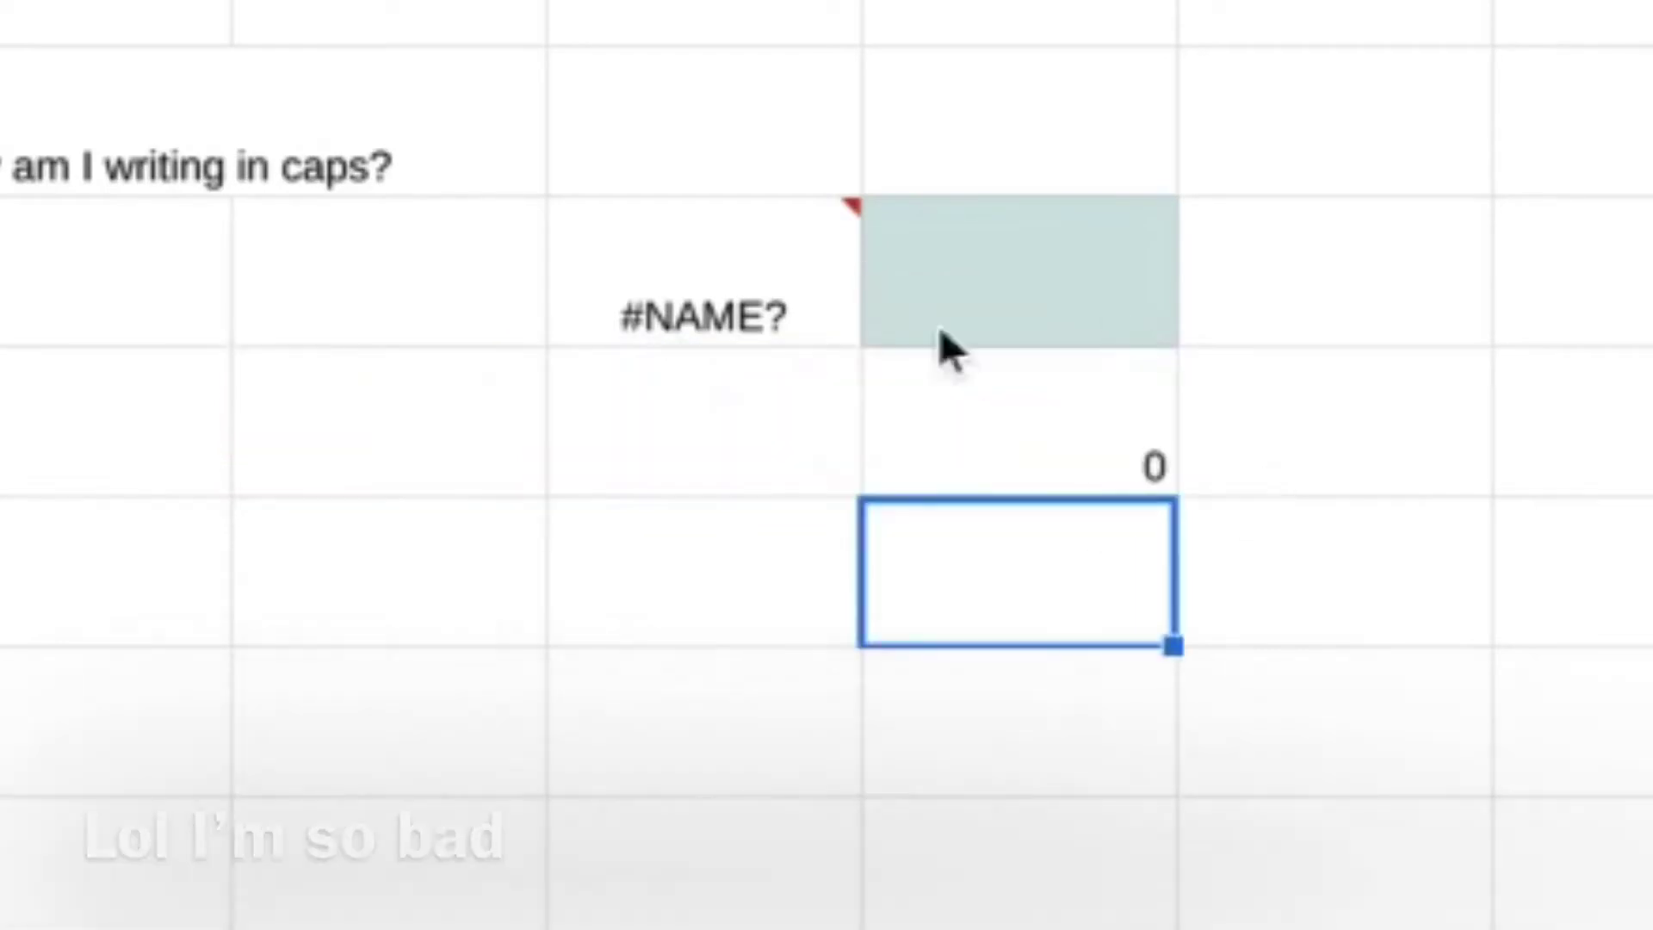
Enter 1 in D11 and 3 in E11 so F11 shows 4.
left_click(506, 465)
type("1")
left_click(647, 379)
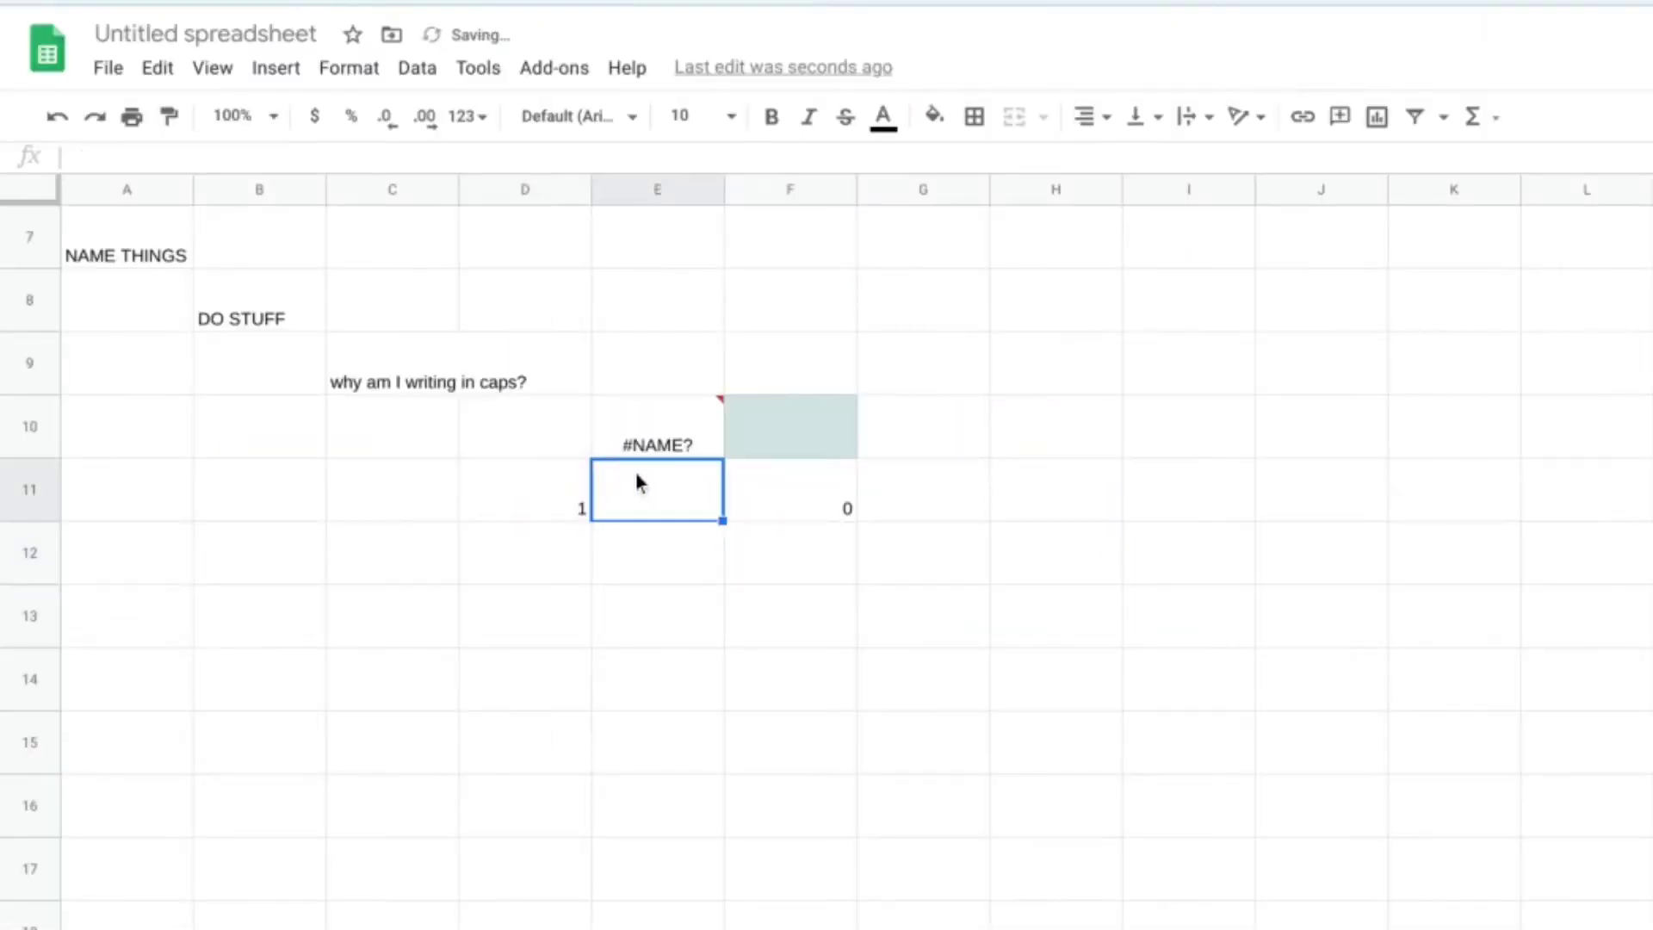
double_click(639, 482)
left_click(861, 598)
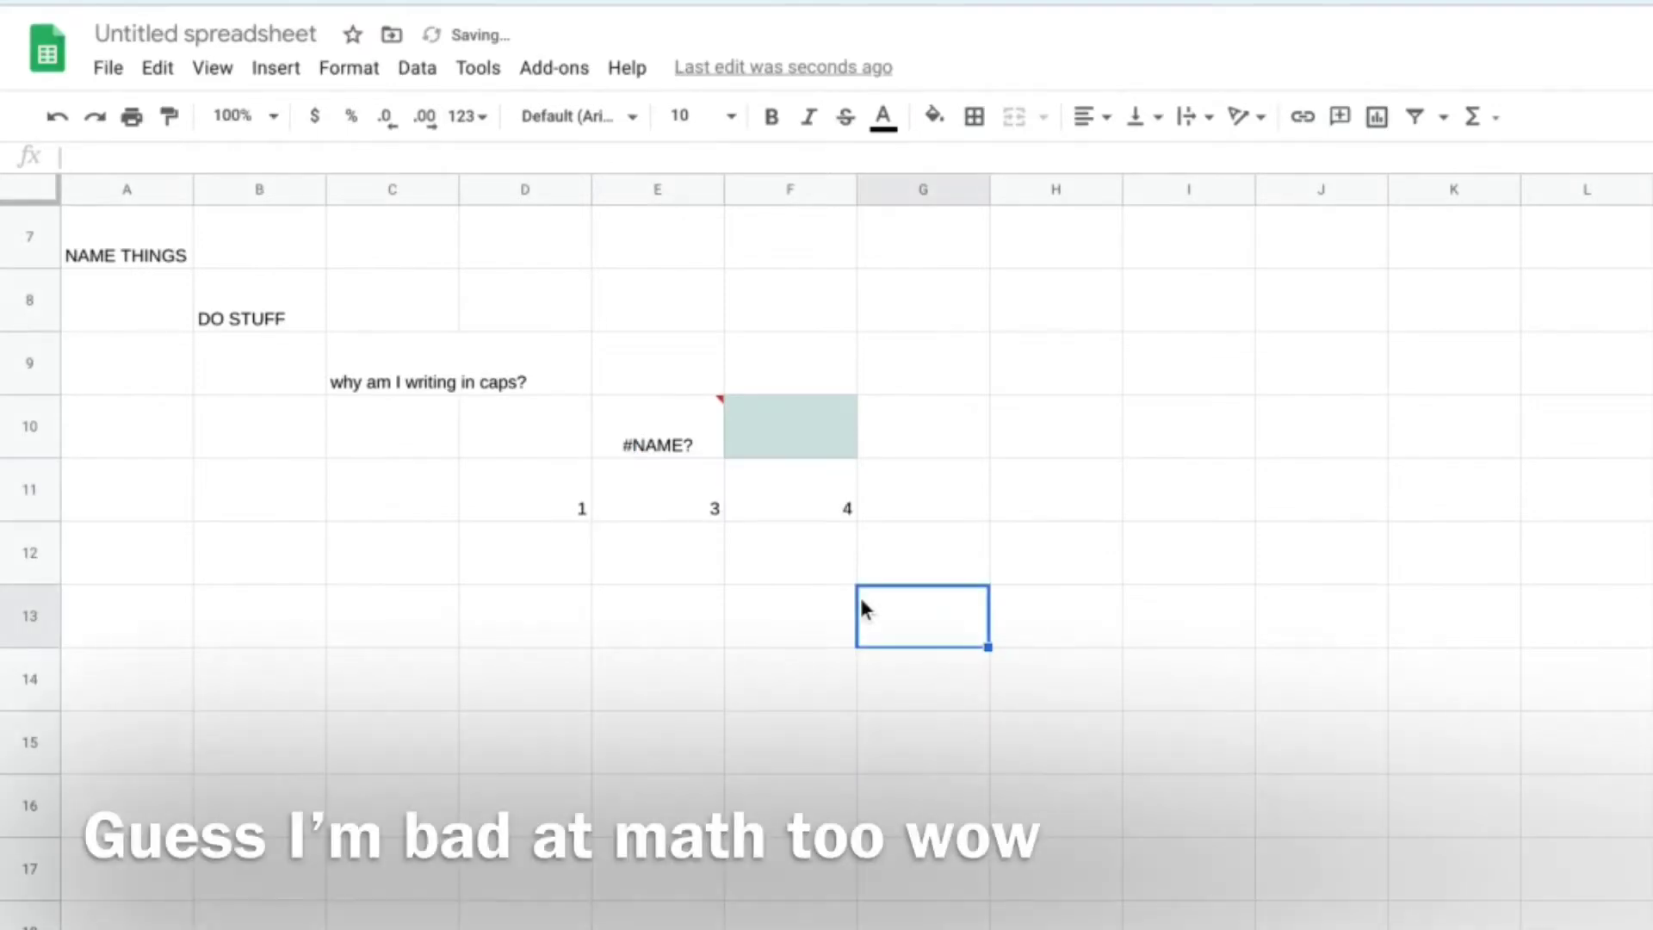
double_click(901, 553)
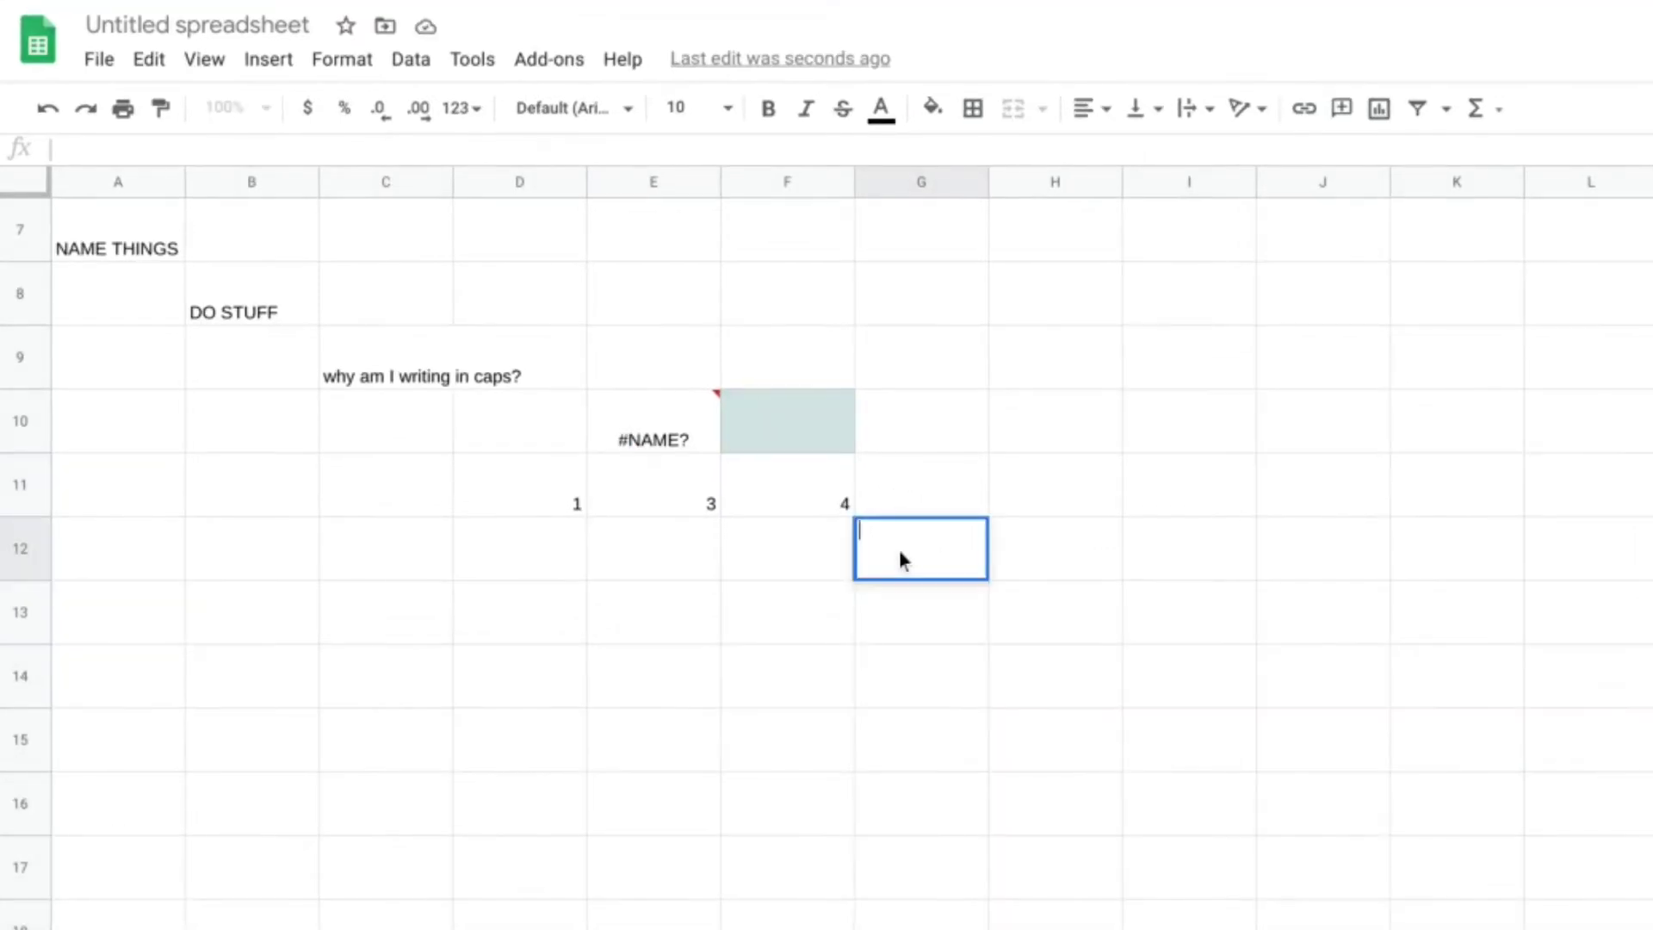
type("=R")
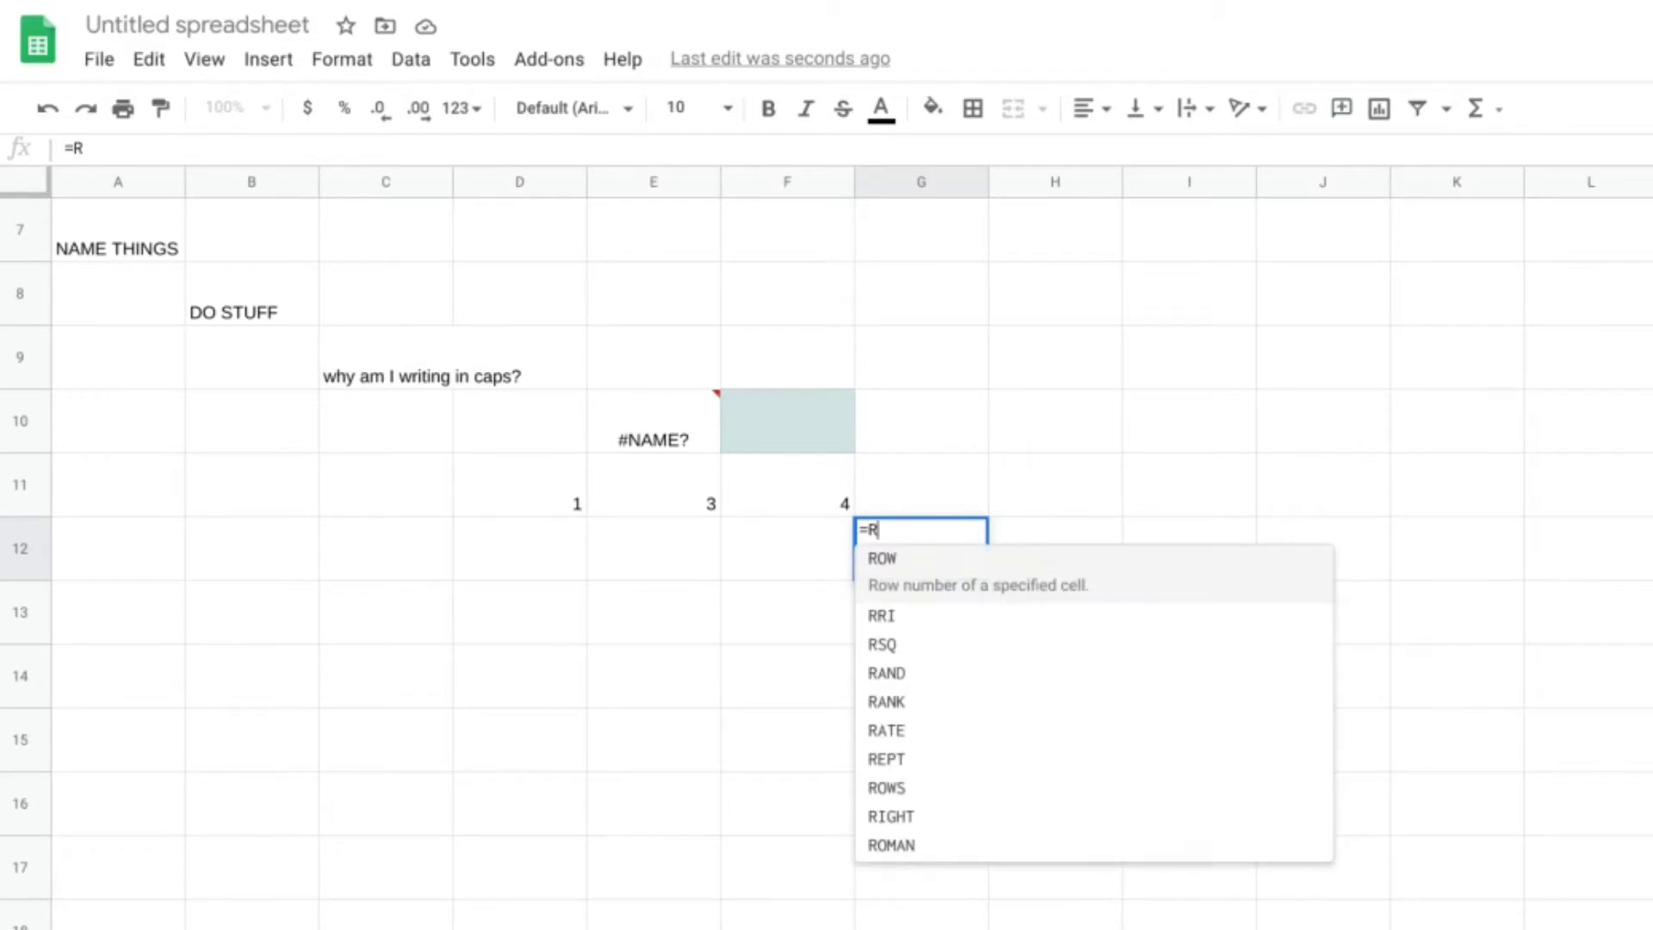
key("BackSpace")
type("Y")
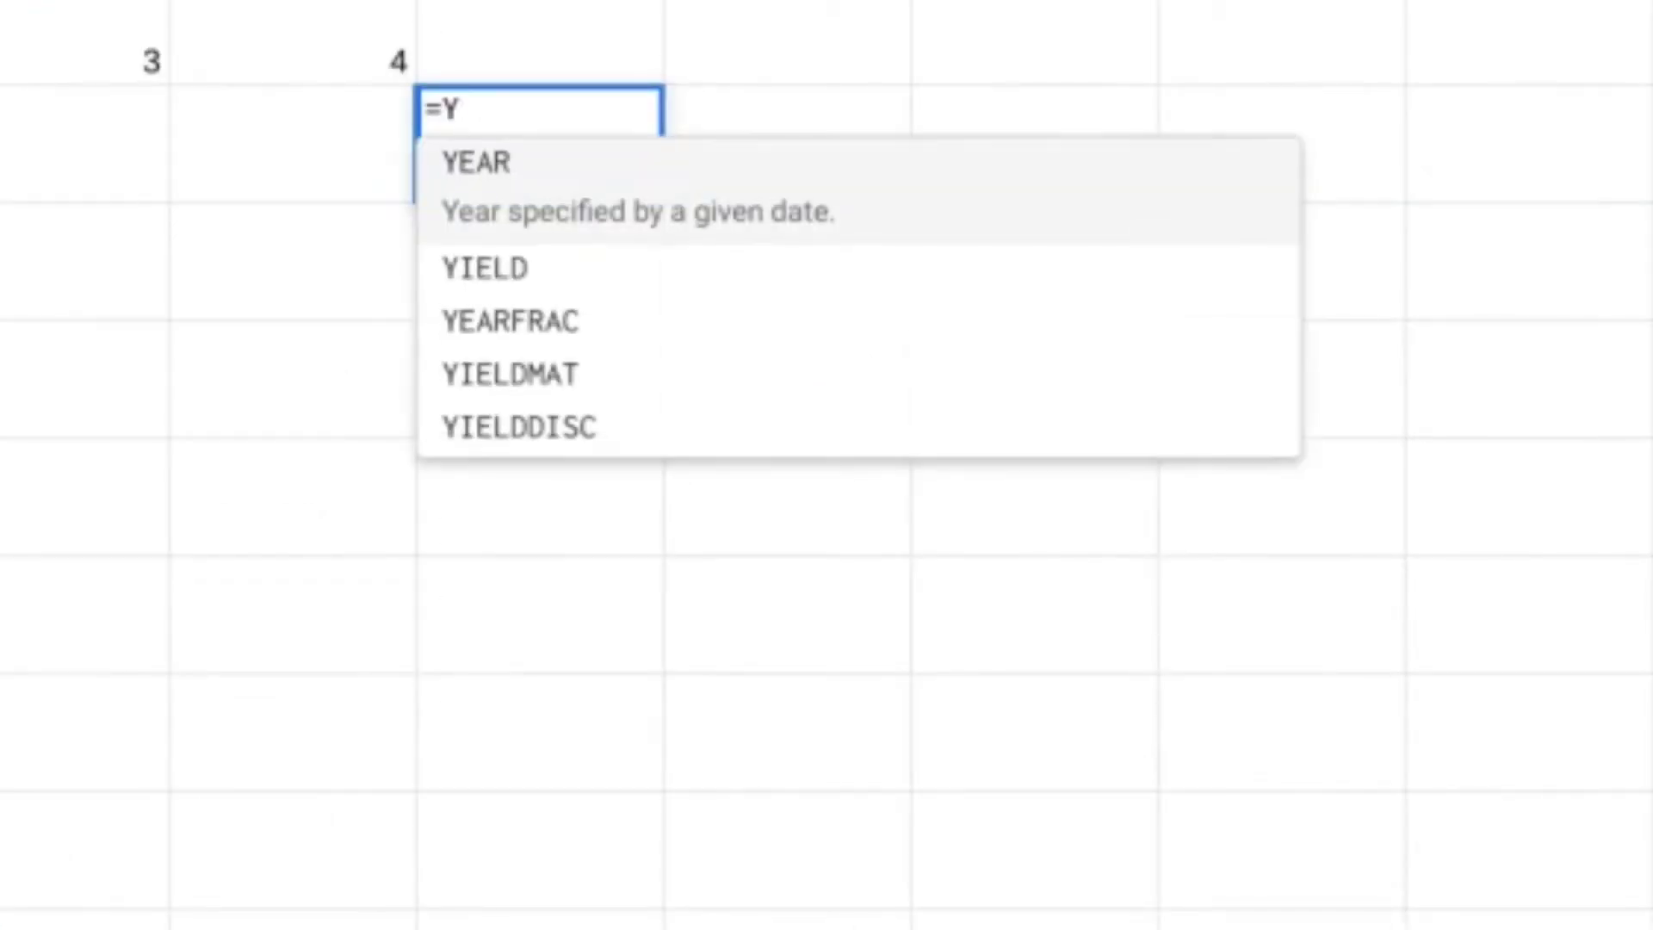
key("BackSpace")
type("U")
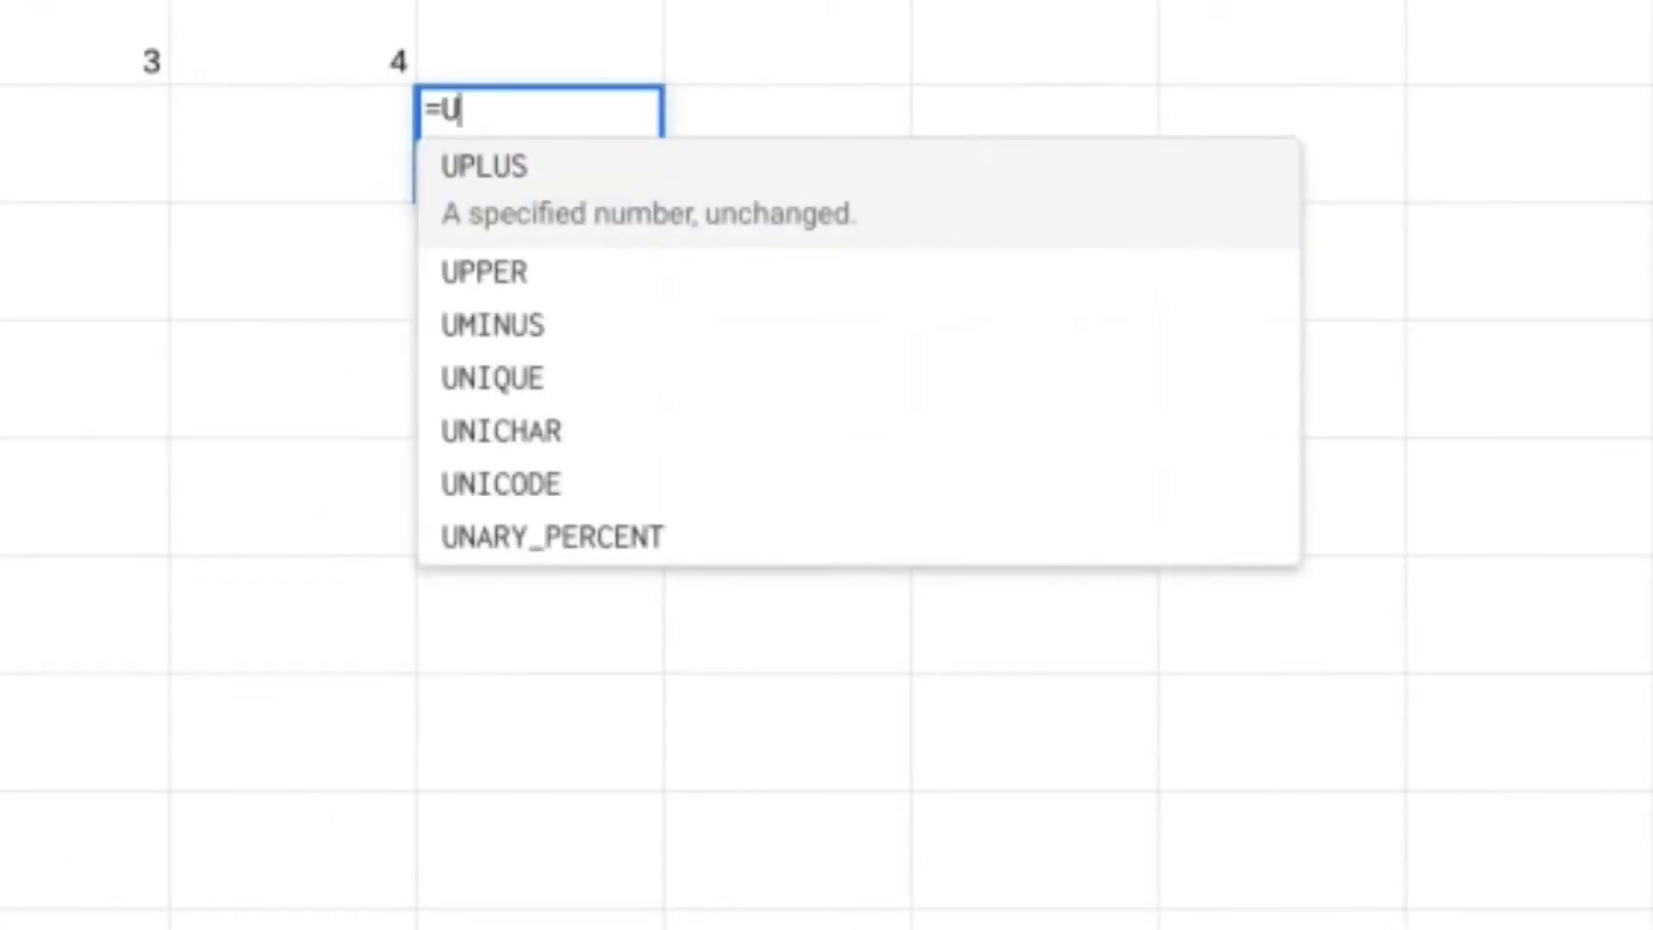
key("BackSpace")
type("K")
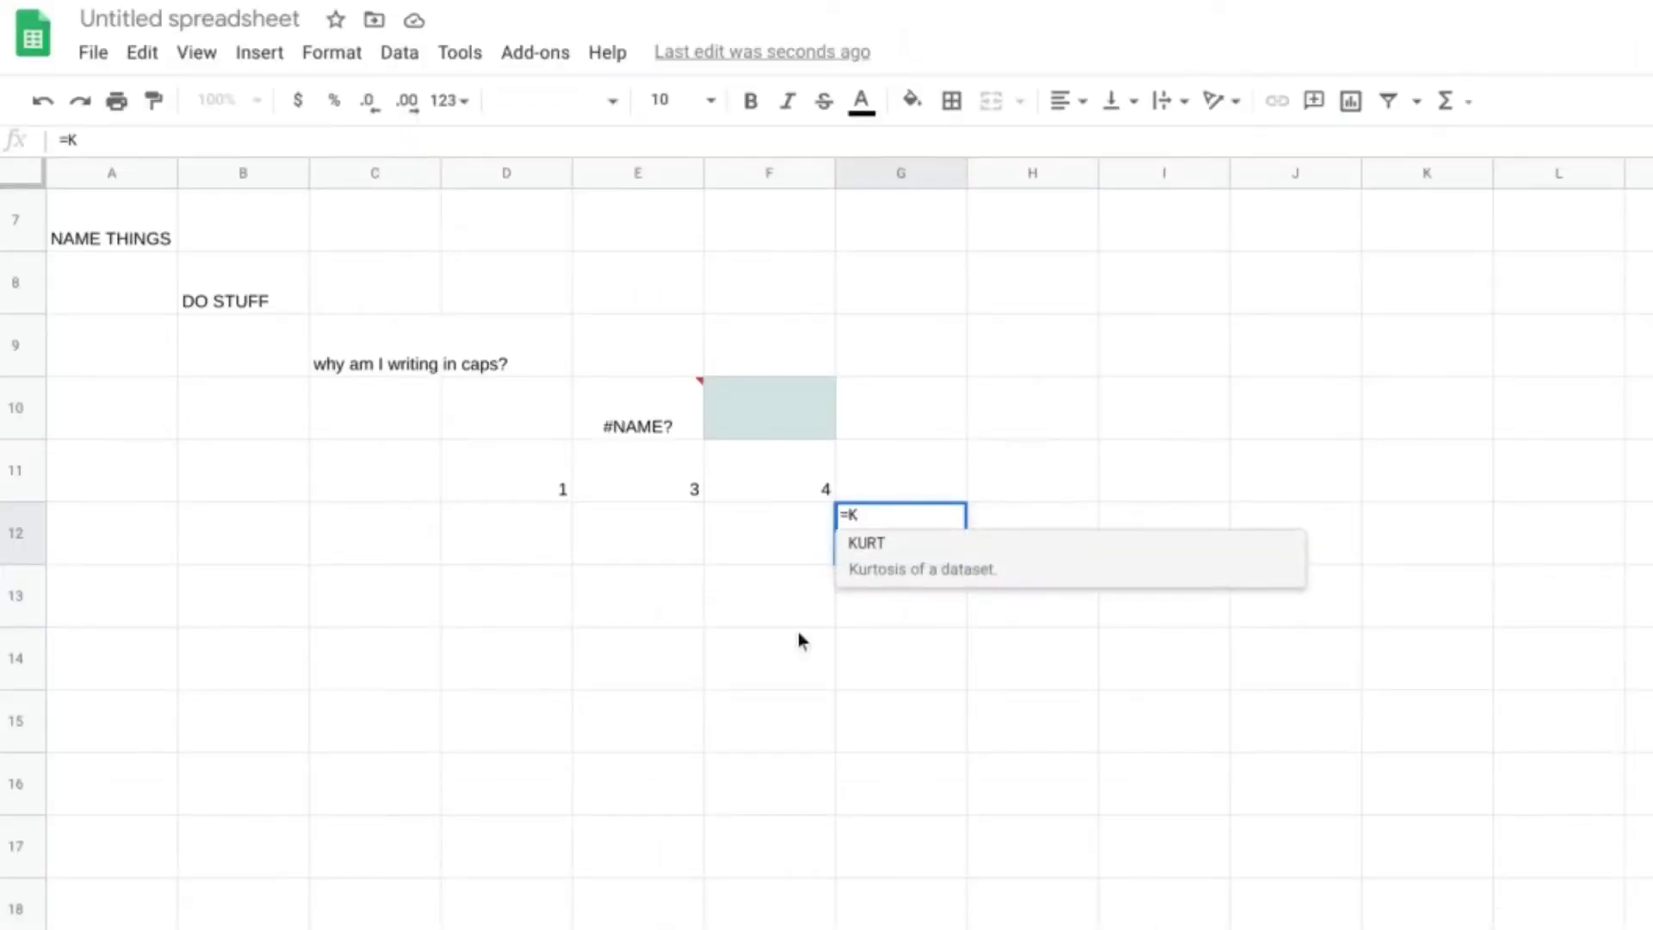
key("BackSpace")
type("L")
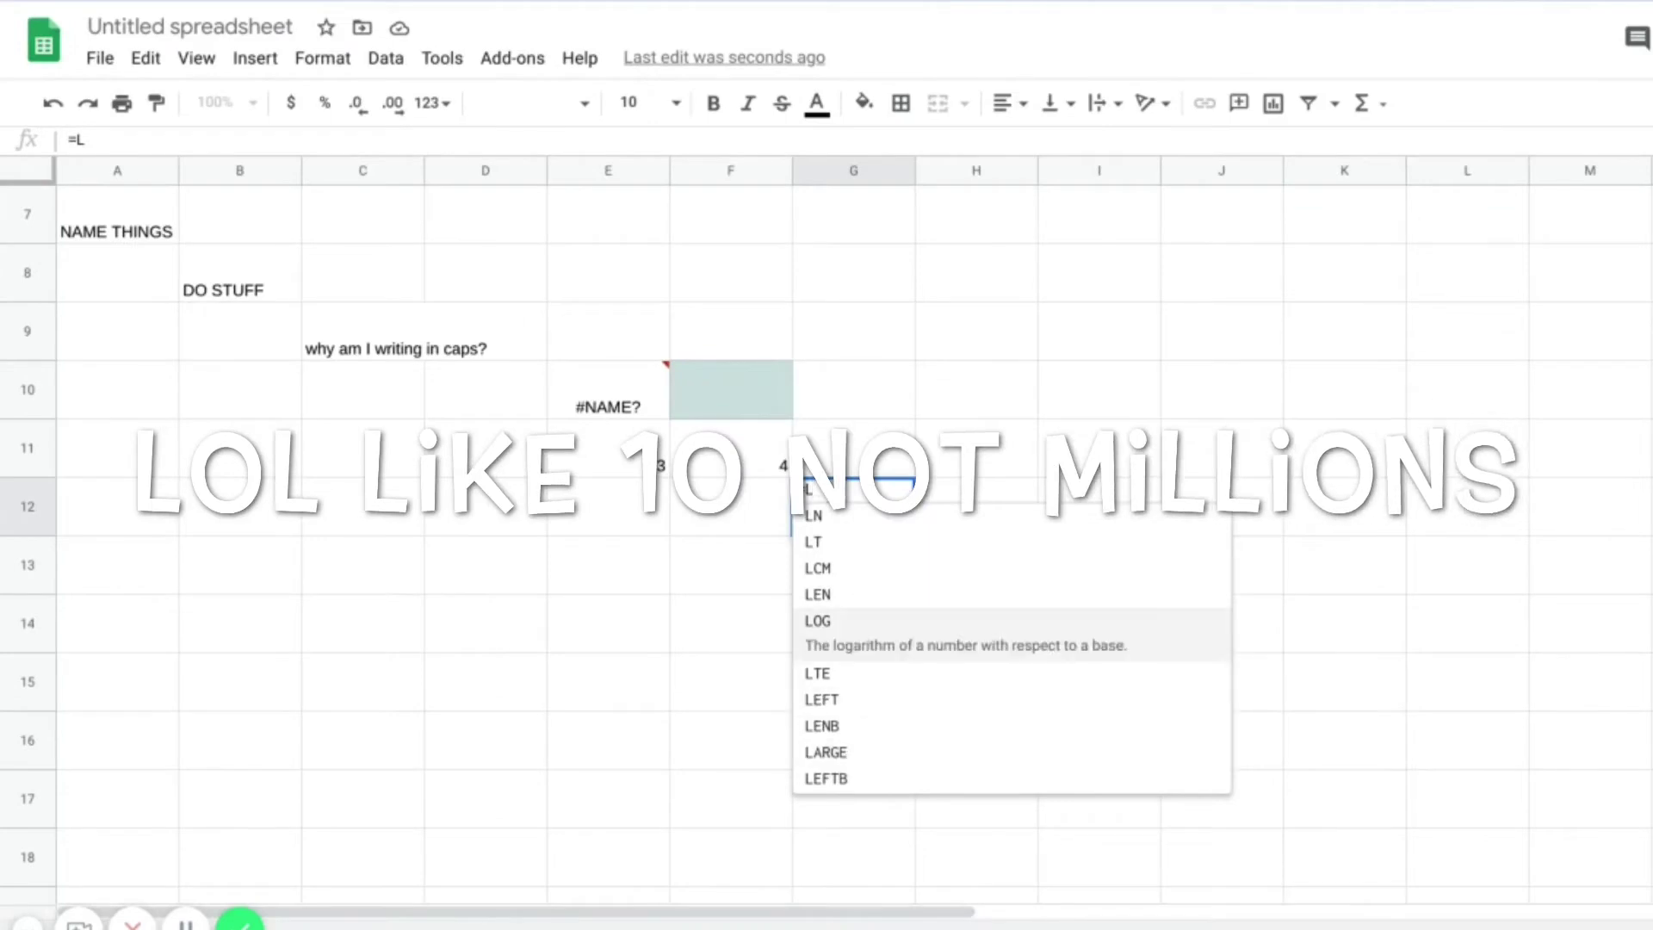
key("Escape")
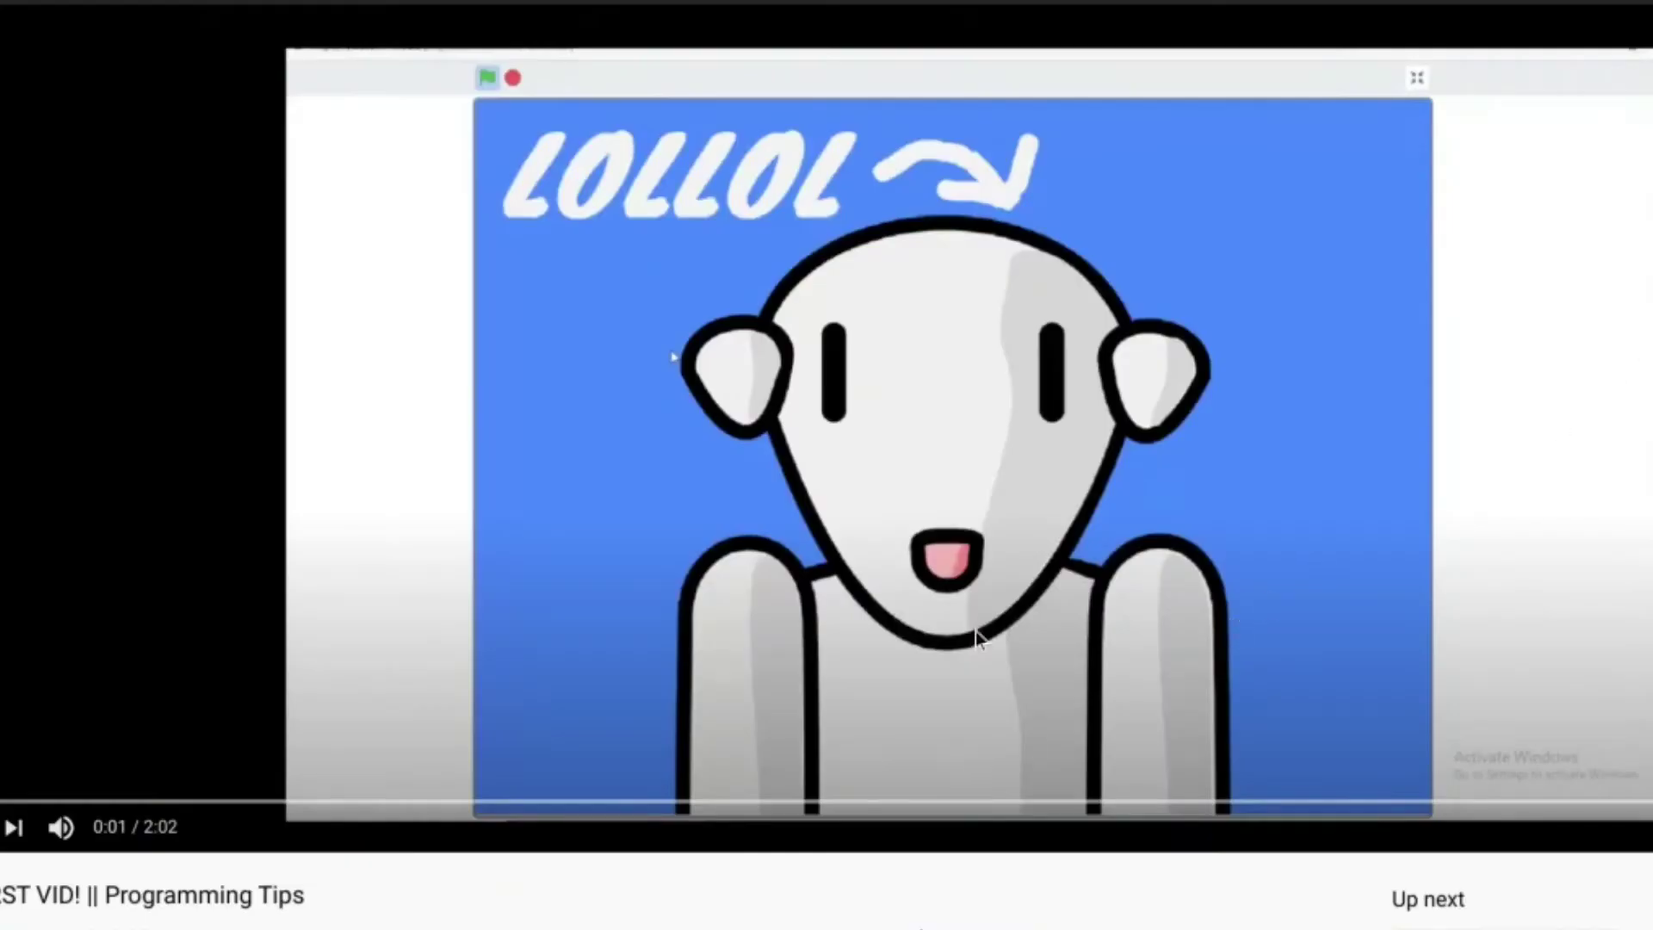
Scroll down the YouTube page to the video's title and description.
scroll(1028, 520, "down", 4)
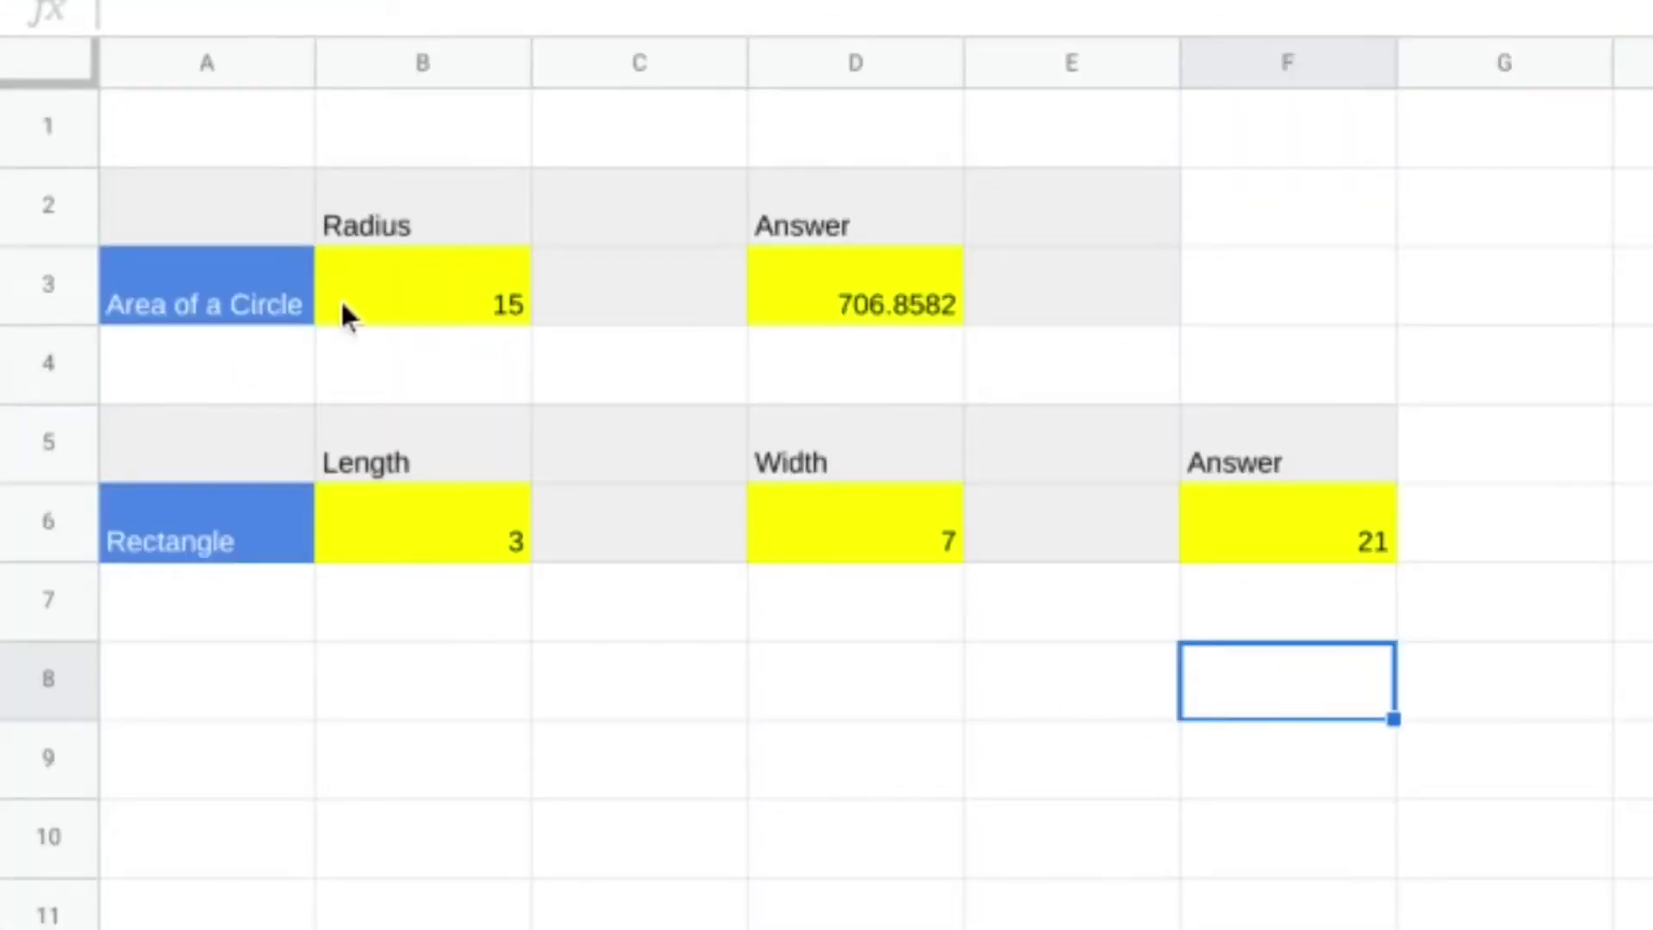
Change the circle's radius in B3 from 15 to 5, giving area 78.5398.
left_click(412, 284)
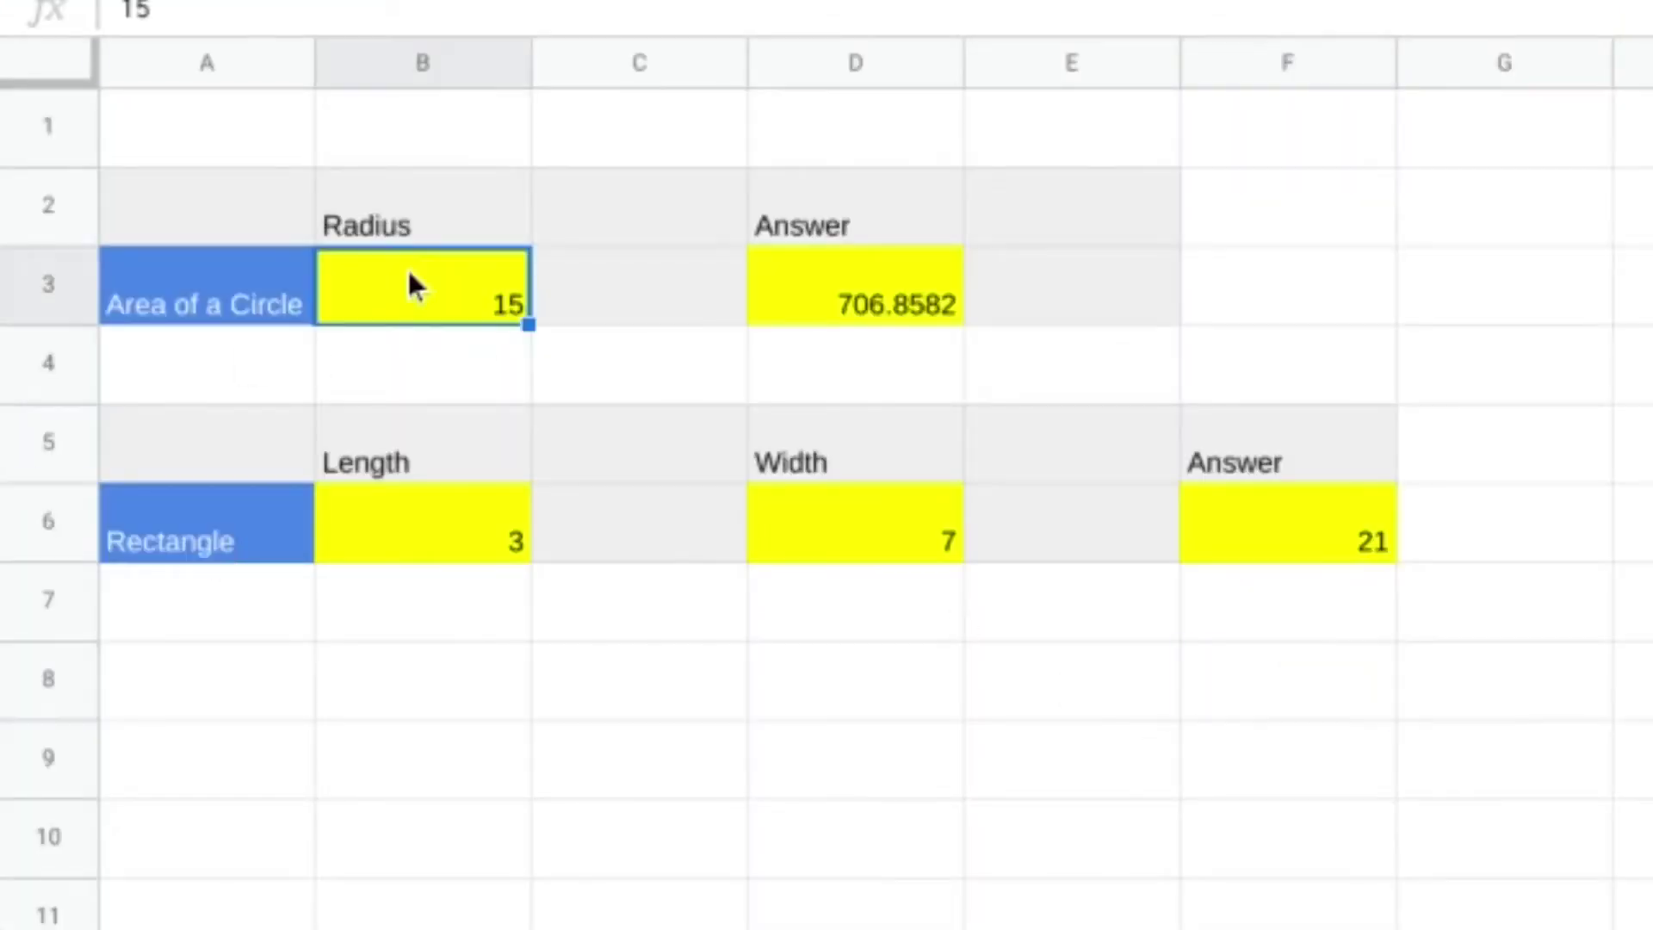
key("Left")
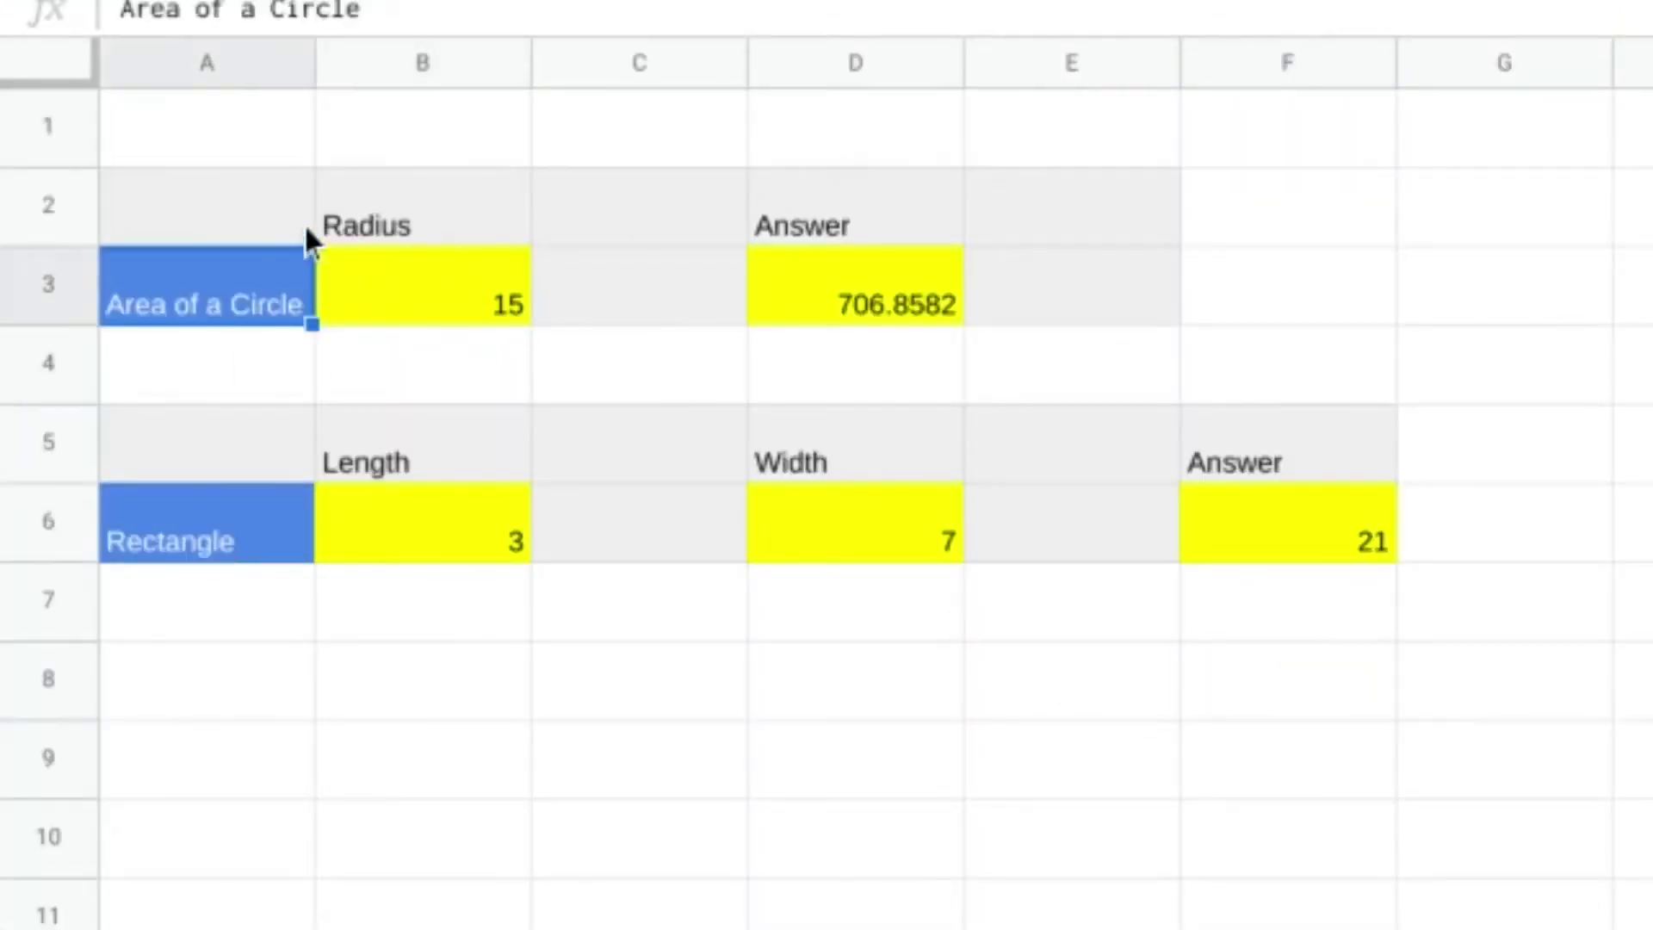
left_click(482, 286)
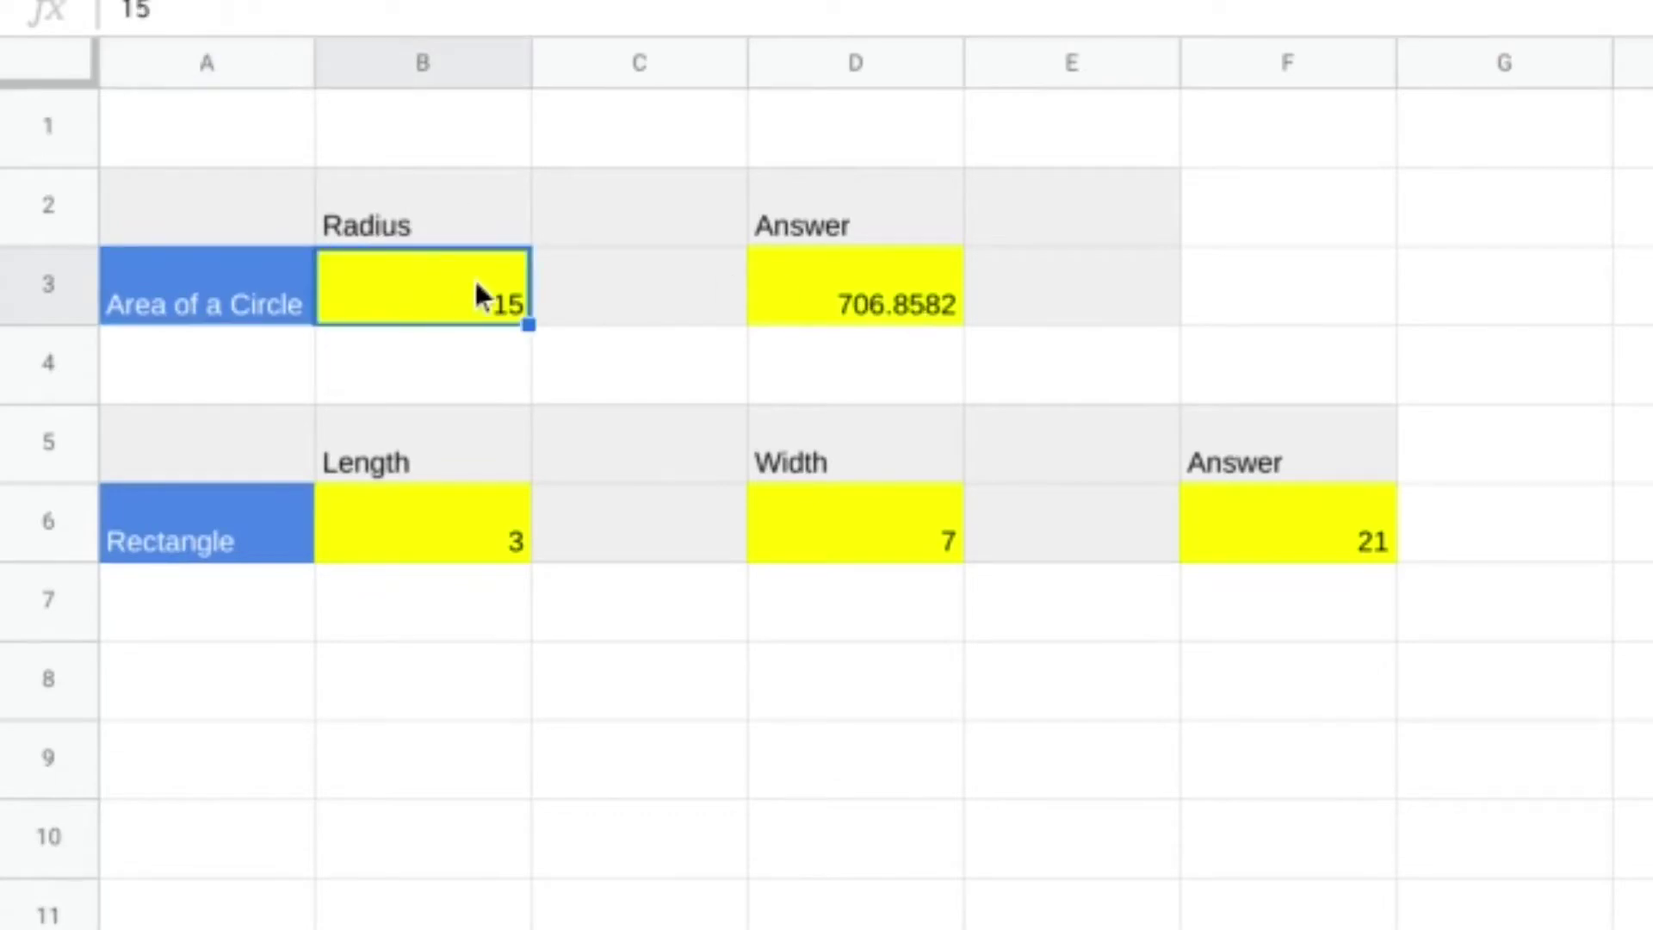
double_click(485, 298)
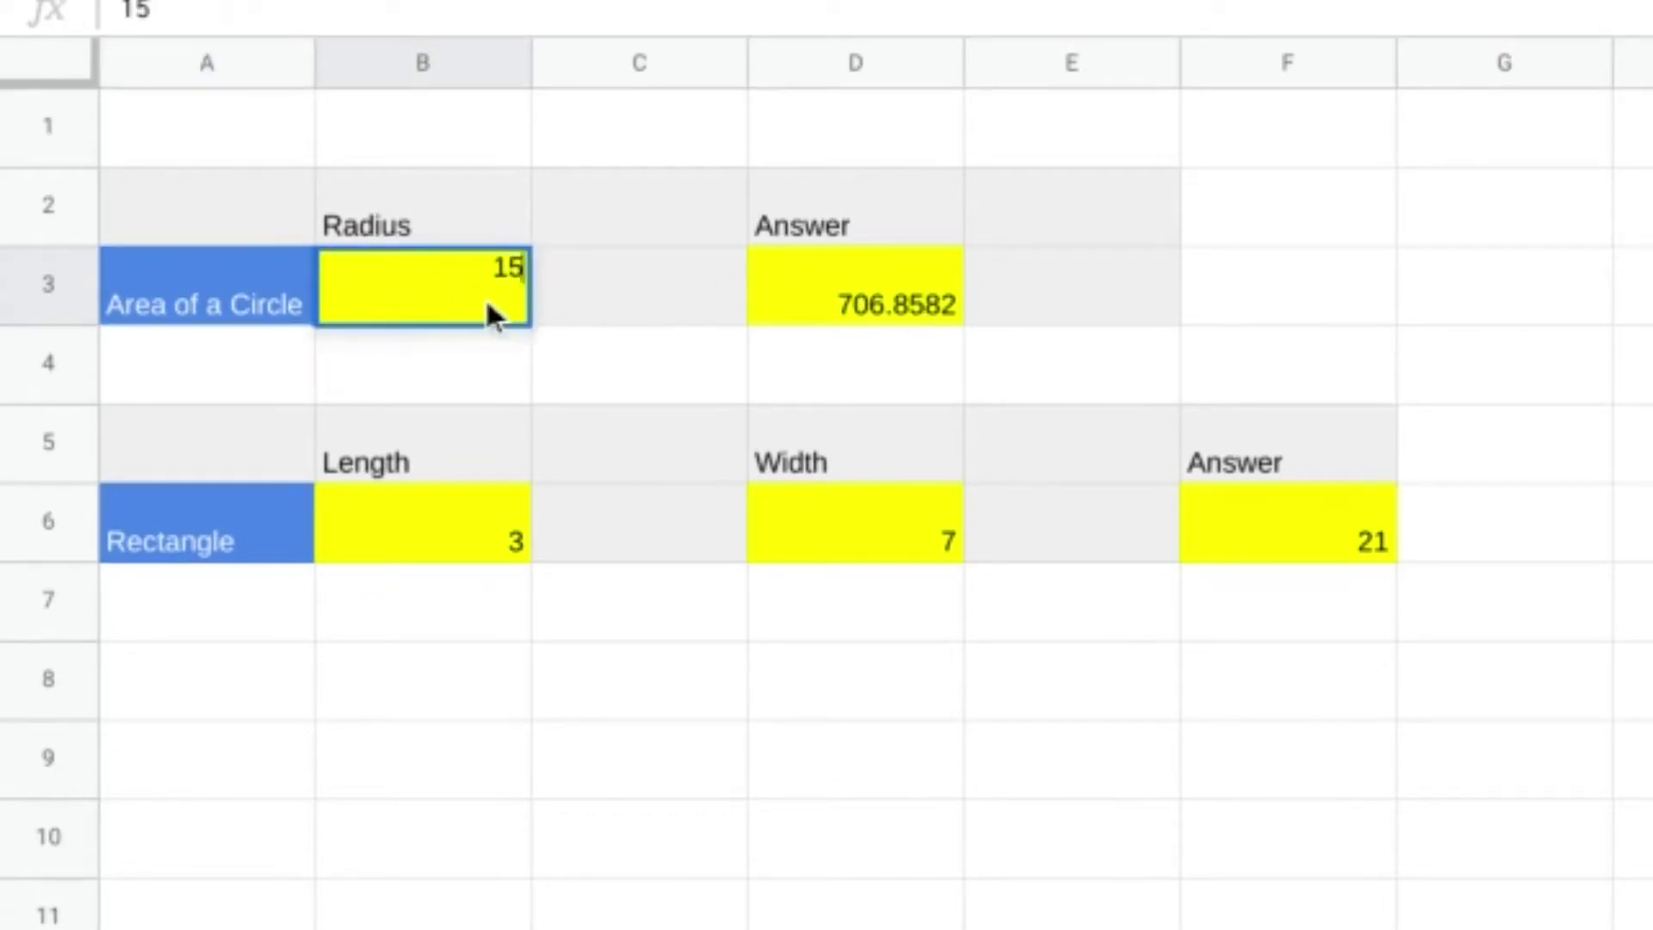
key("BackSpace")
key("BackSpace")
type("5")
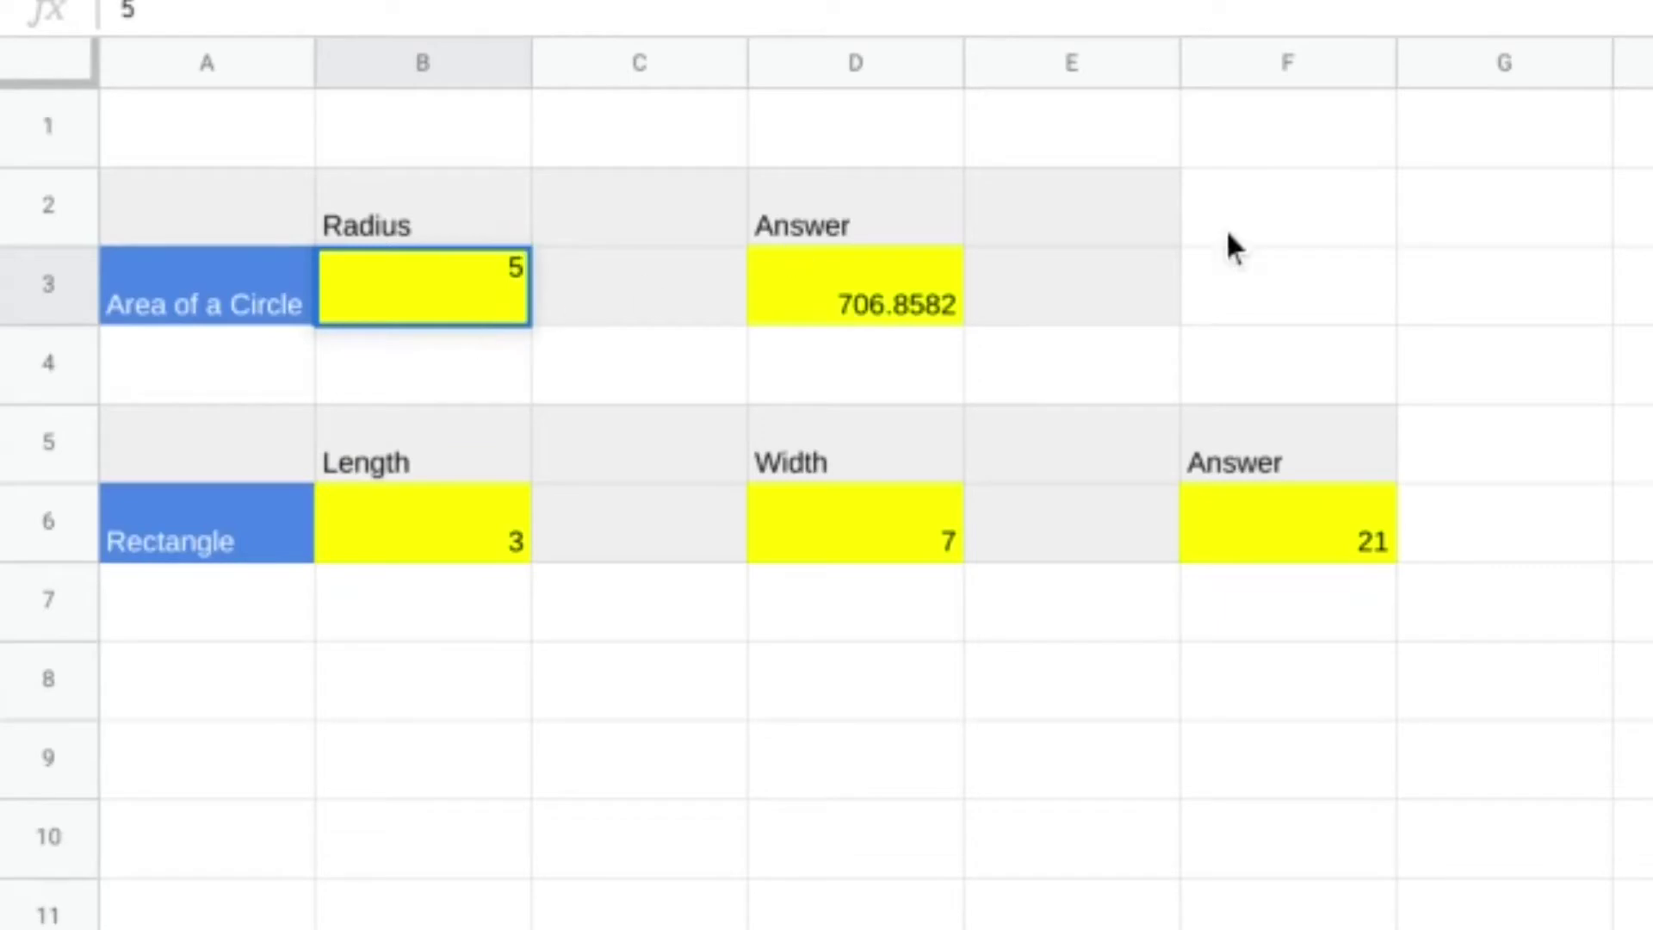
key("Return")
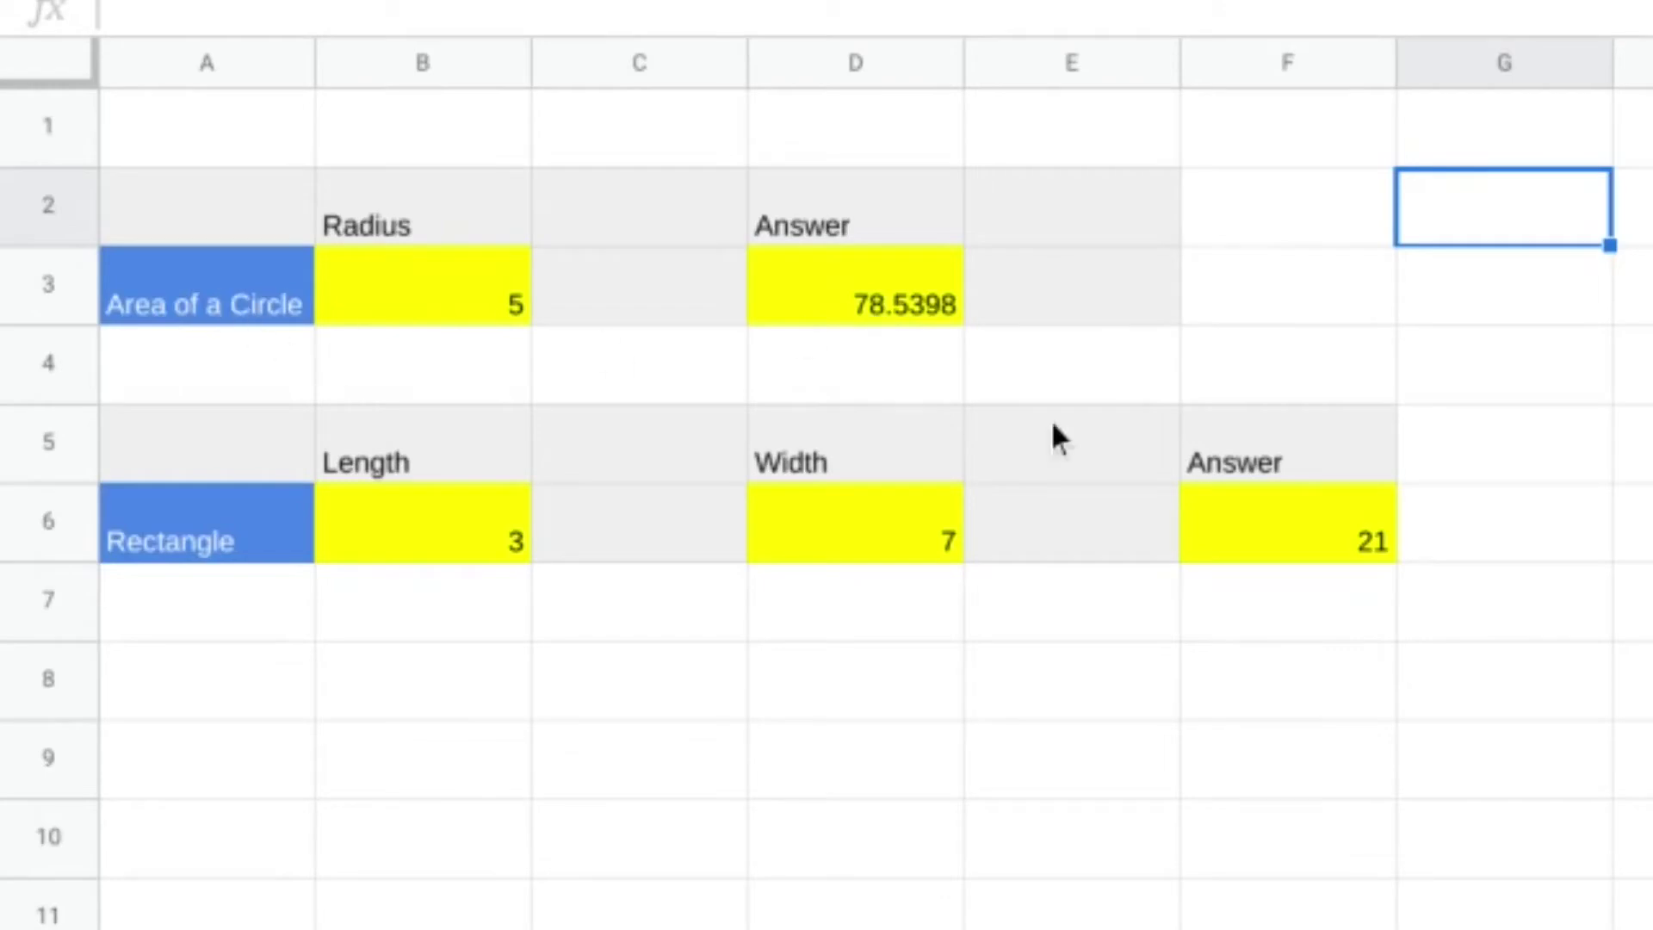
Change the rectangle's sides from 3 and 7 to 5 and 9, giving 45.
double_click(414, 542)
key("BackSpace")
type("5")
left_click(940, 544)
double_click(955, 558)
key("BackSpace")
type("9")
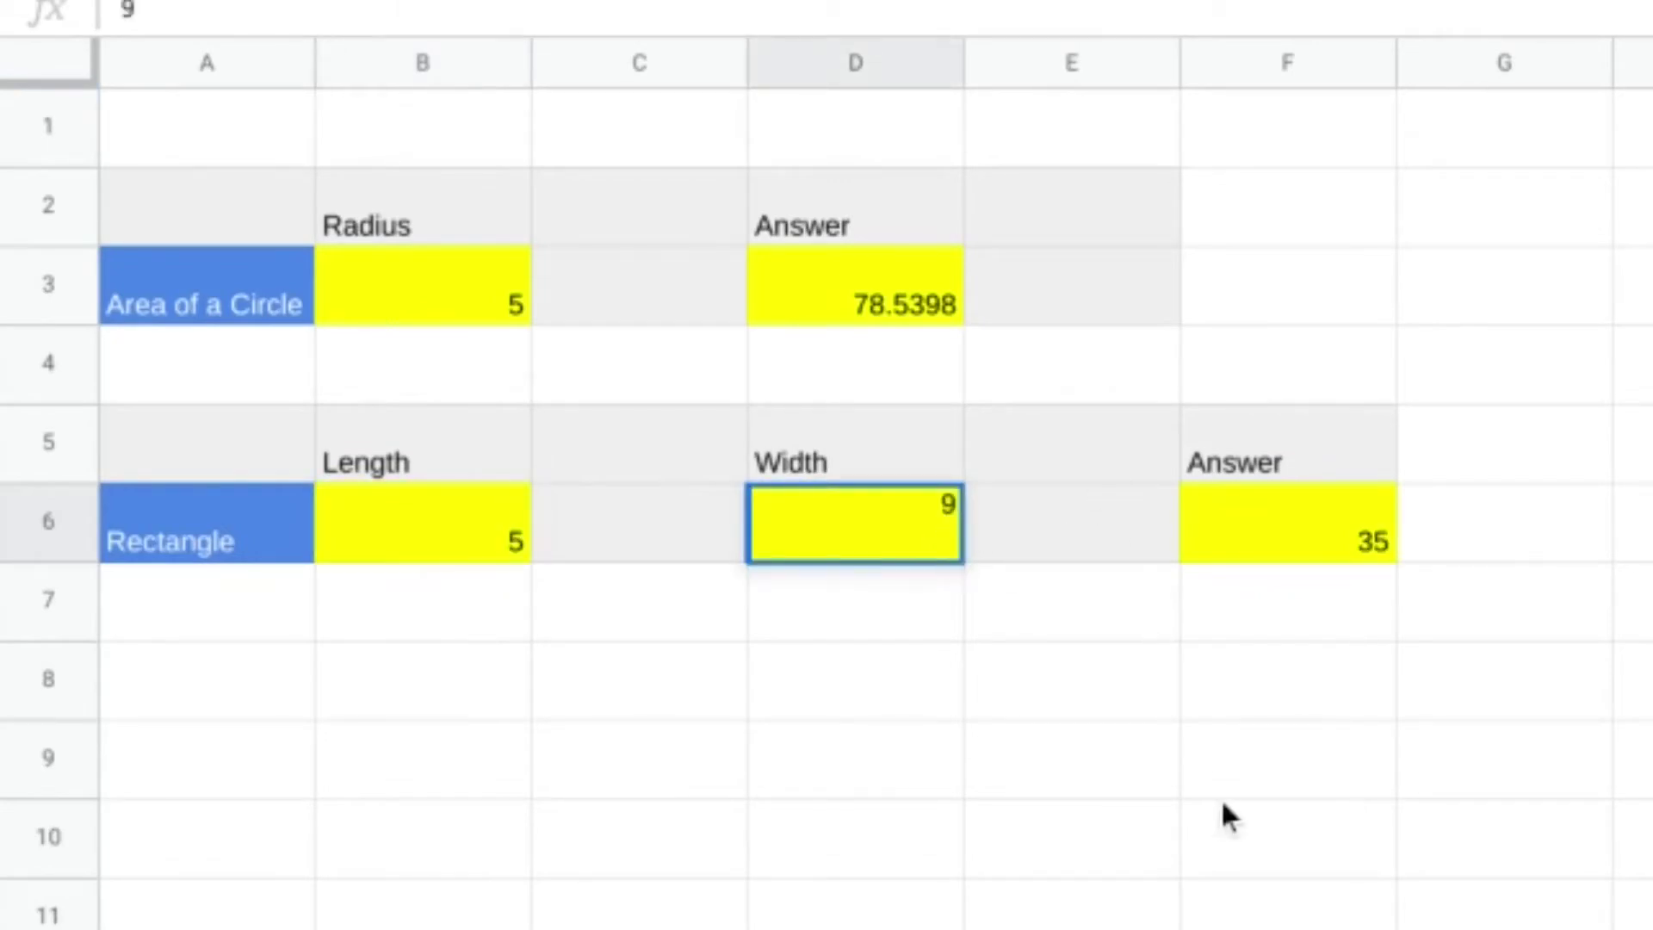
left_click(1222, 797)
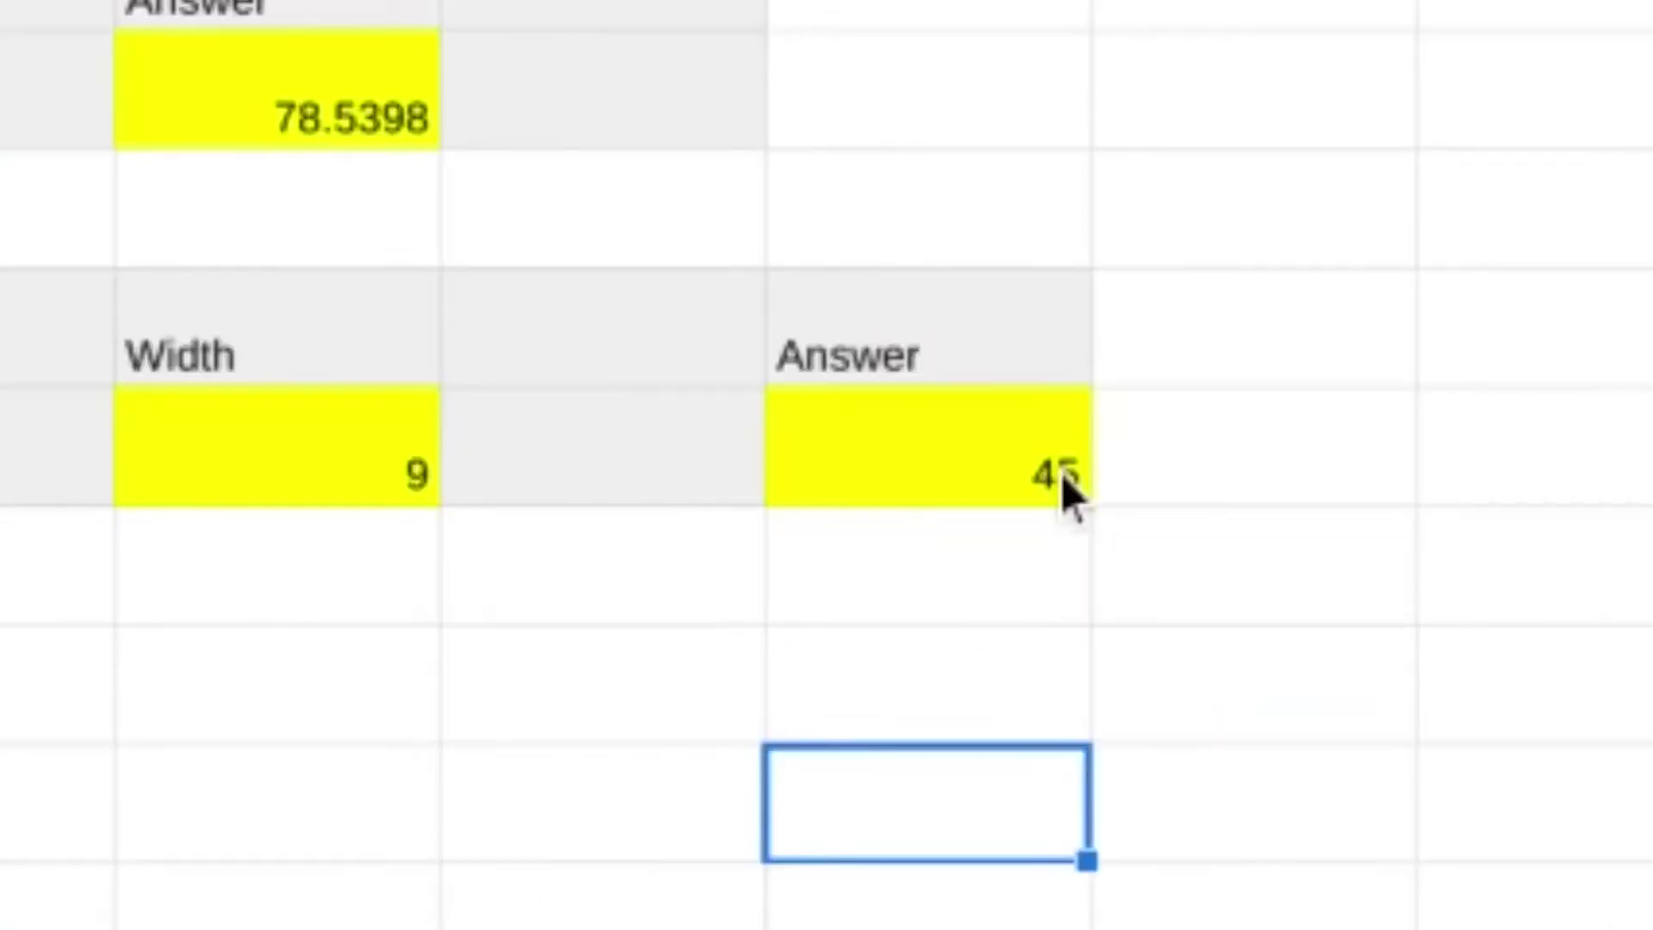
Open the Video Game sheet, scroll down to row 35 and select cell F35.
left_click(1110, 517)
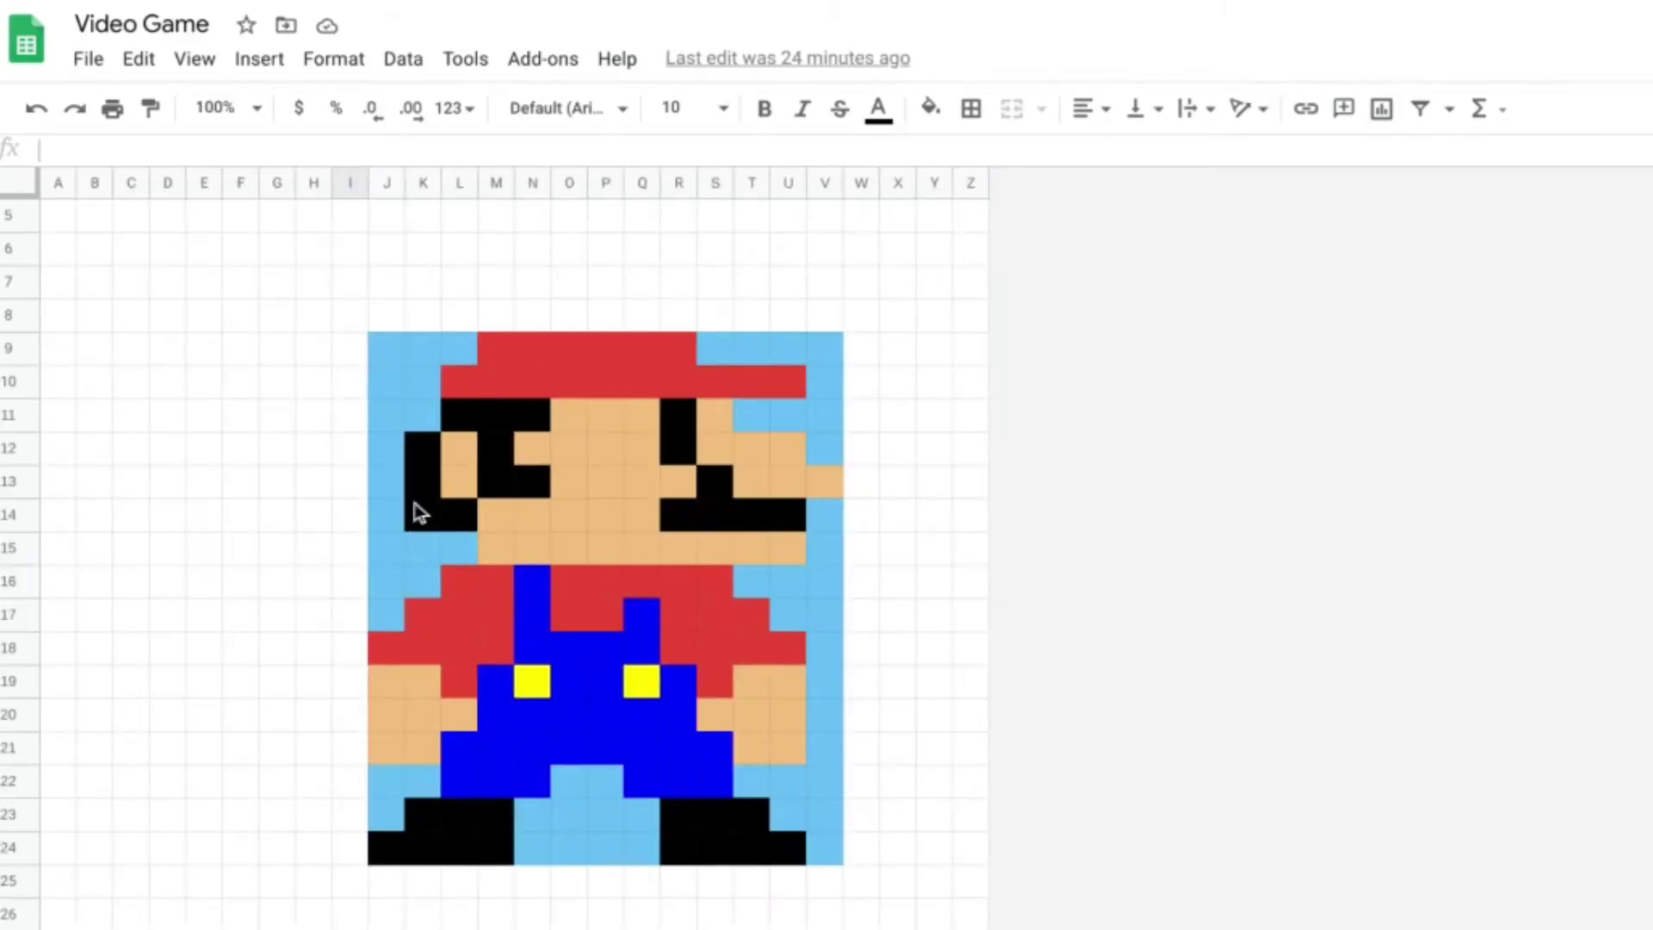
left_click(220, 554)
scroll(468, 535, "down", 5)
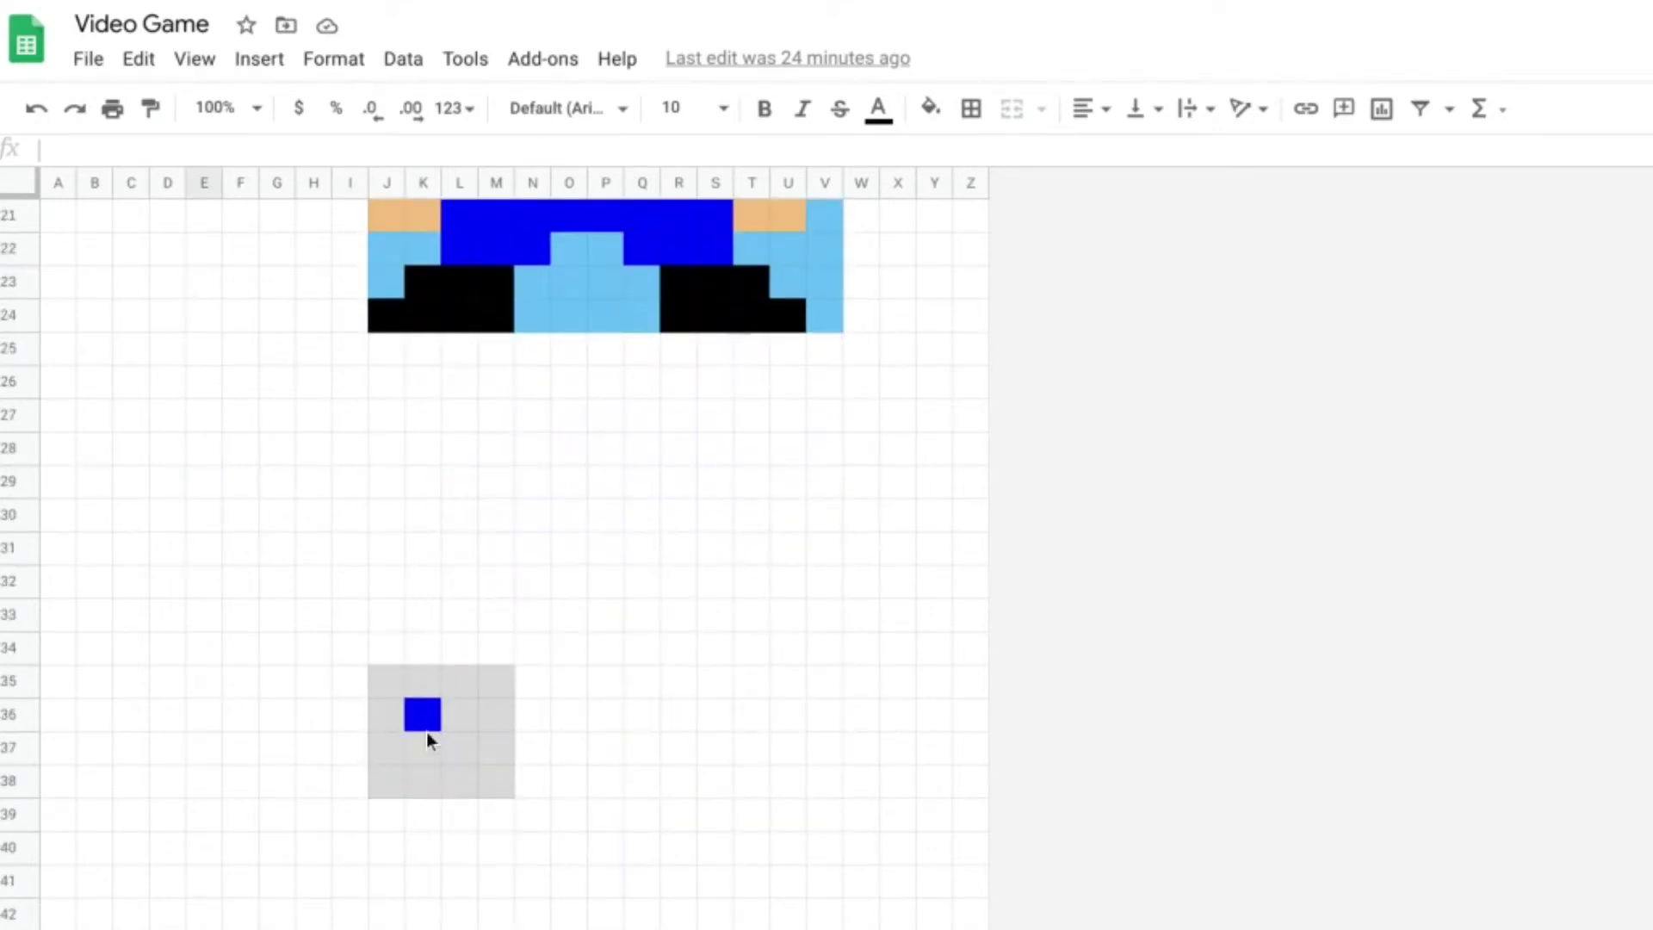
scroll(581, 654, "down", 1)
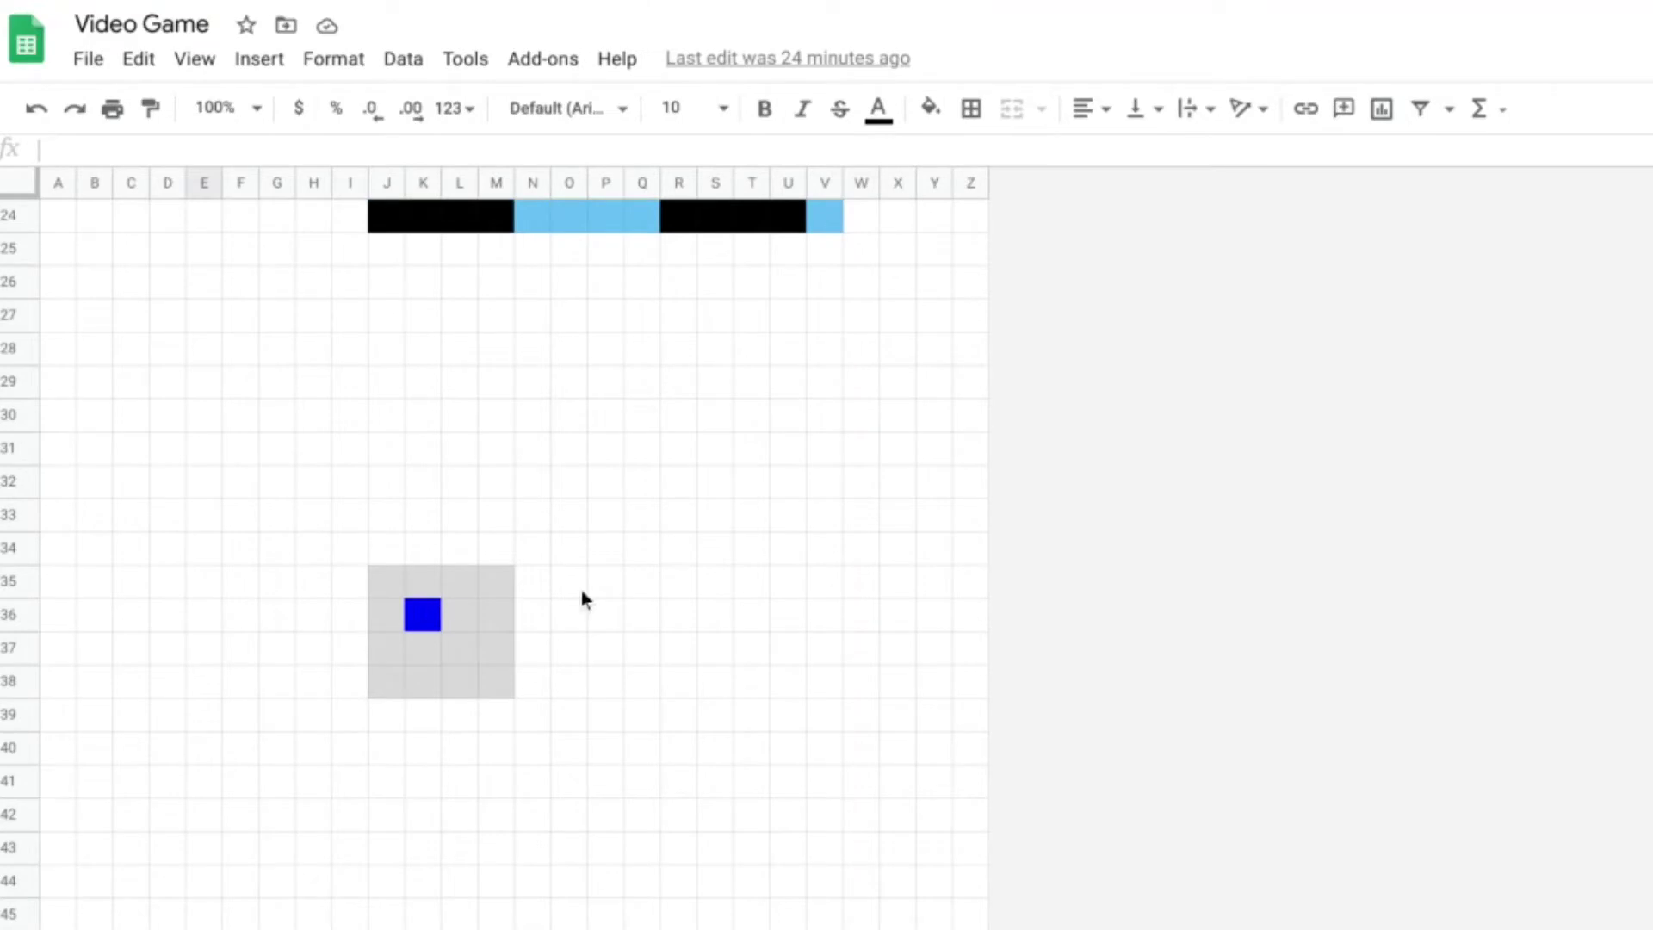
scroll(581, 590, "down", 1)
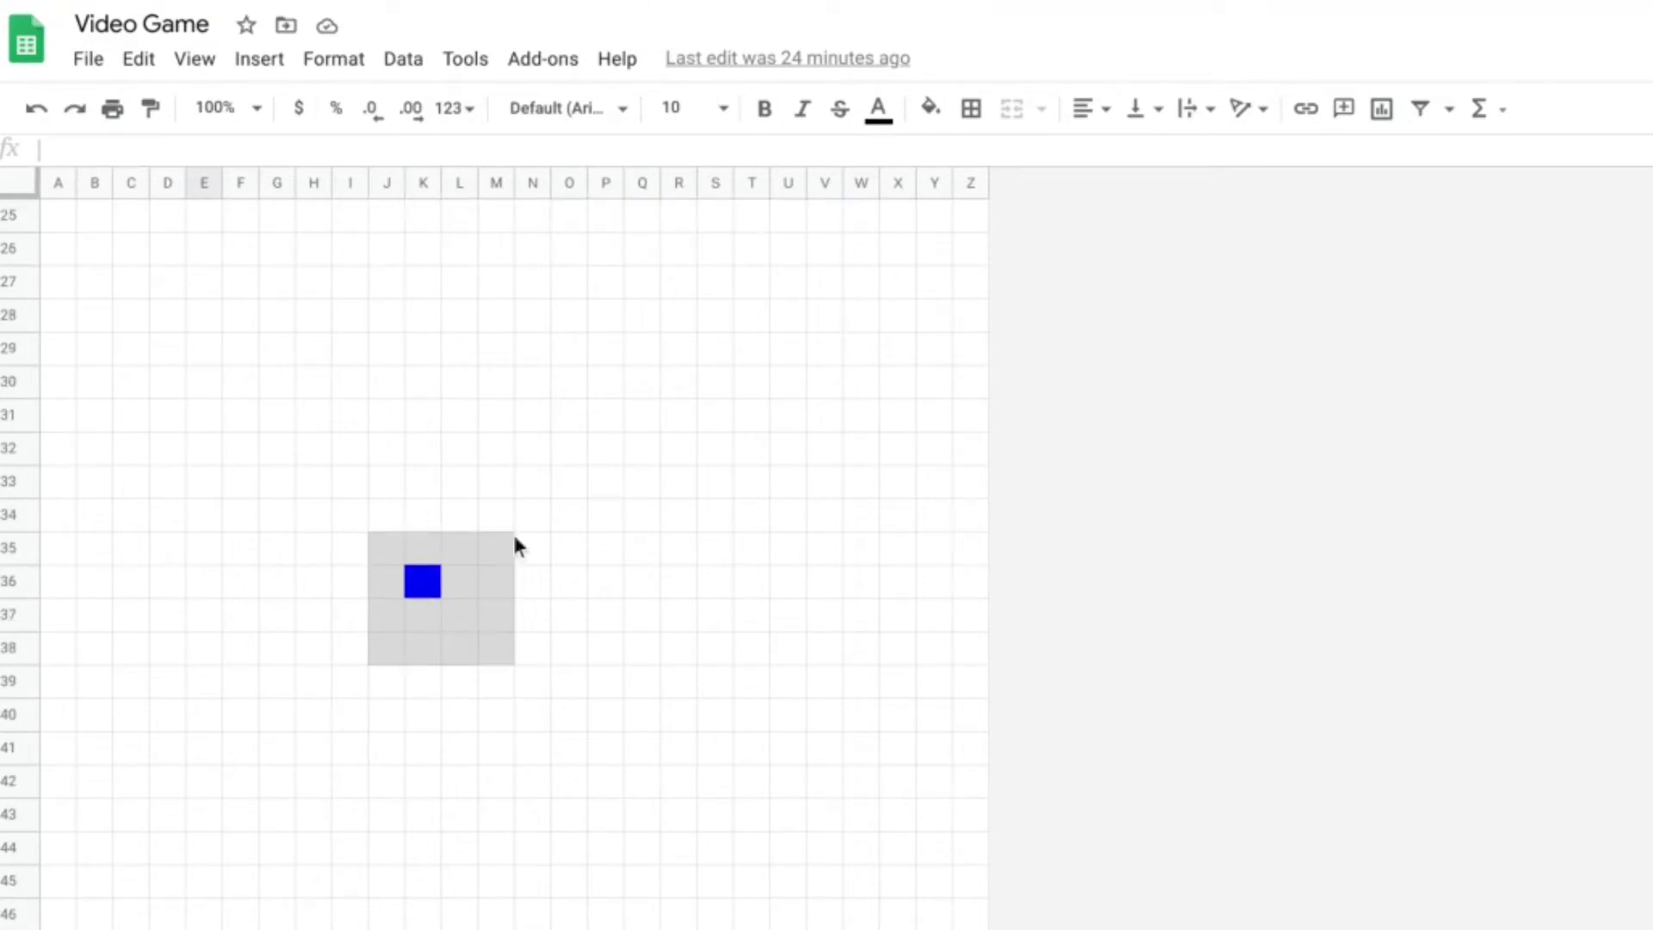
left_click(248, 558)
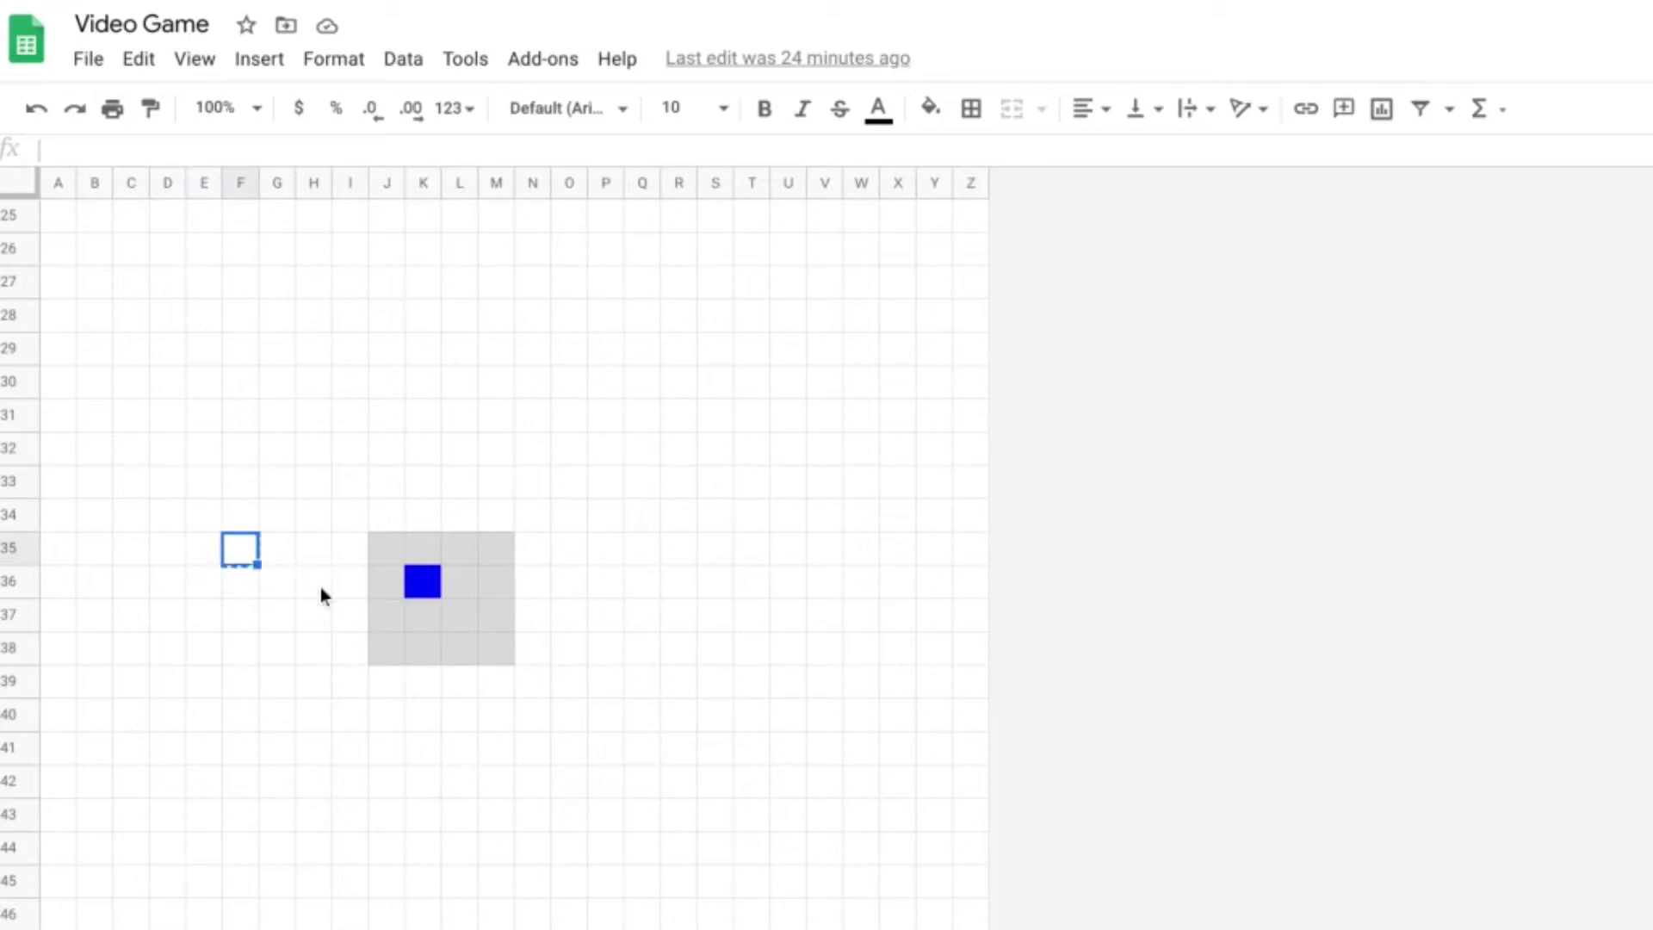
left_click(494, 487)
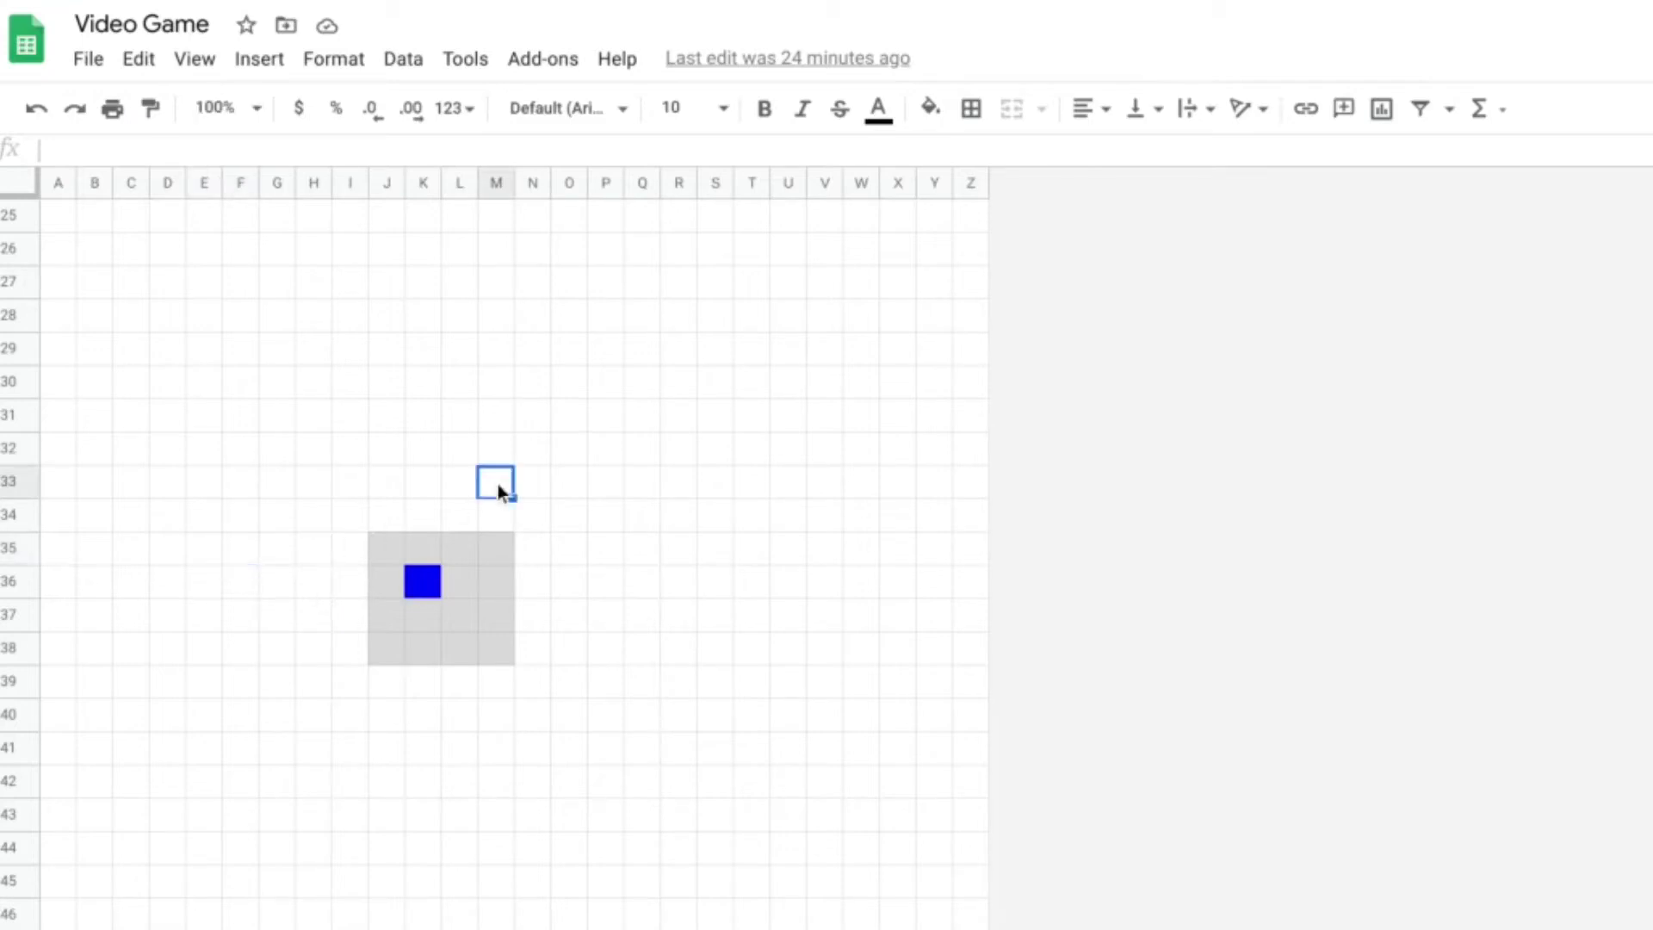
left_click(252, 559)
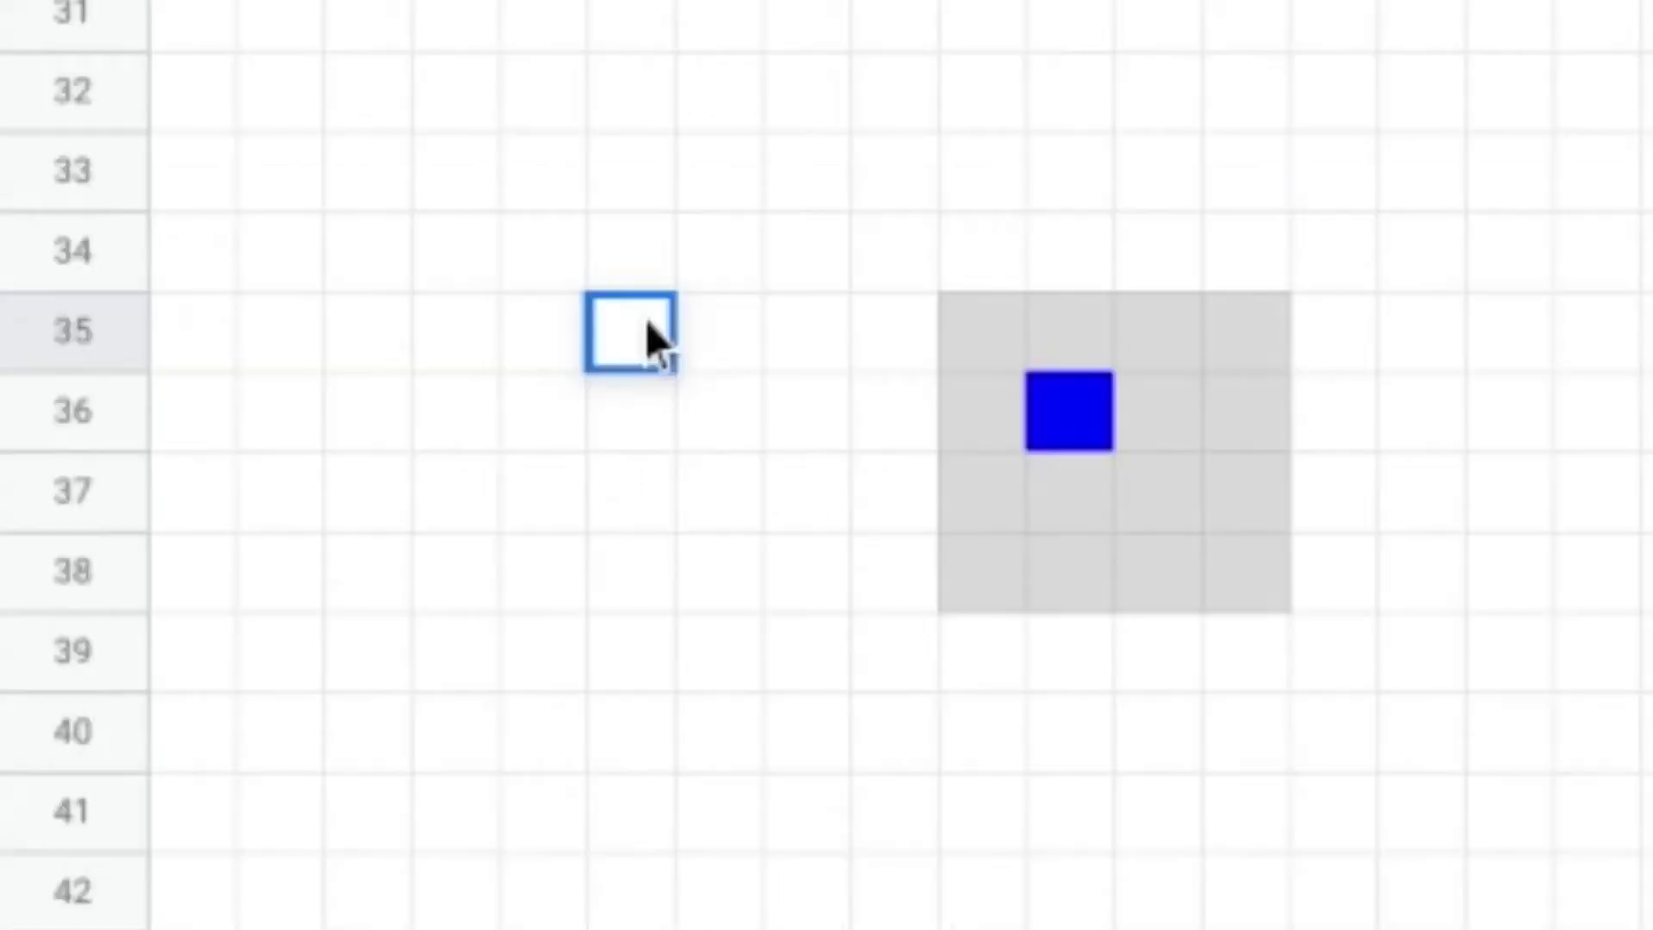
type("1")
double_click(640, 516)
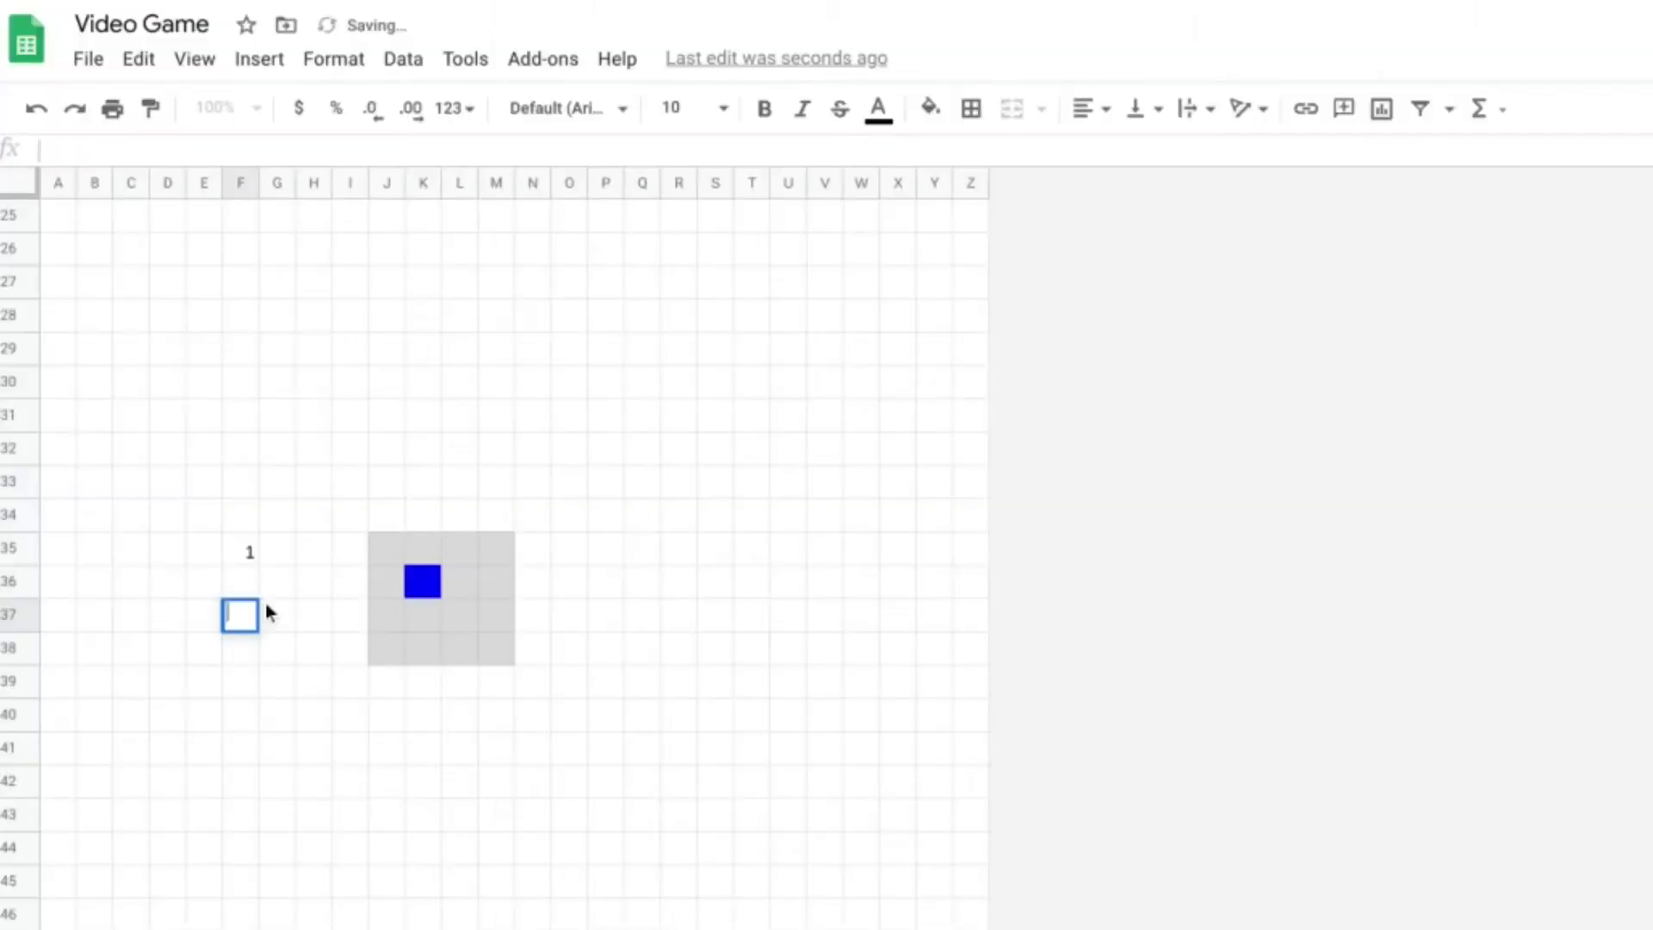
left_click(245, 575)
left_click(276, 582)
left_click(221, 586)
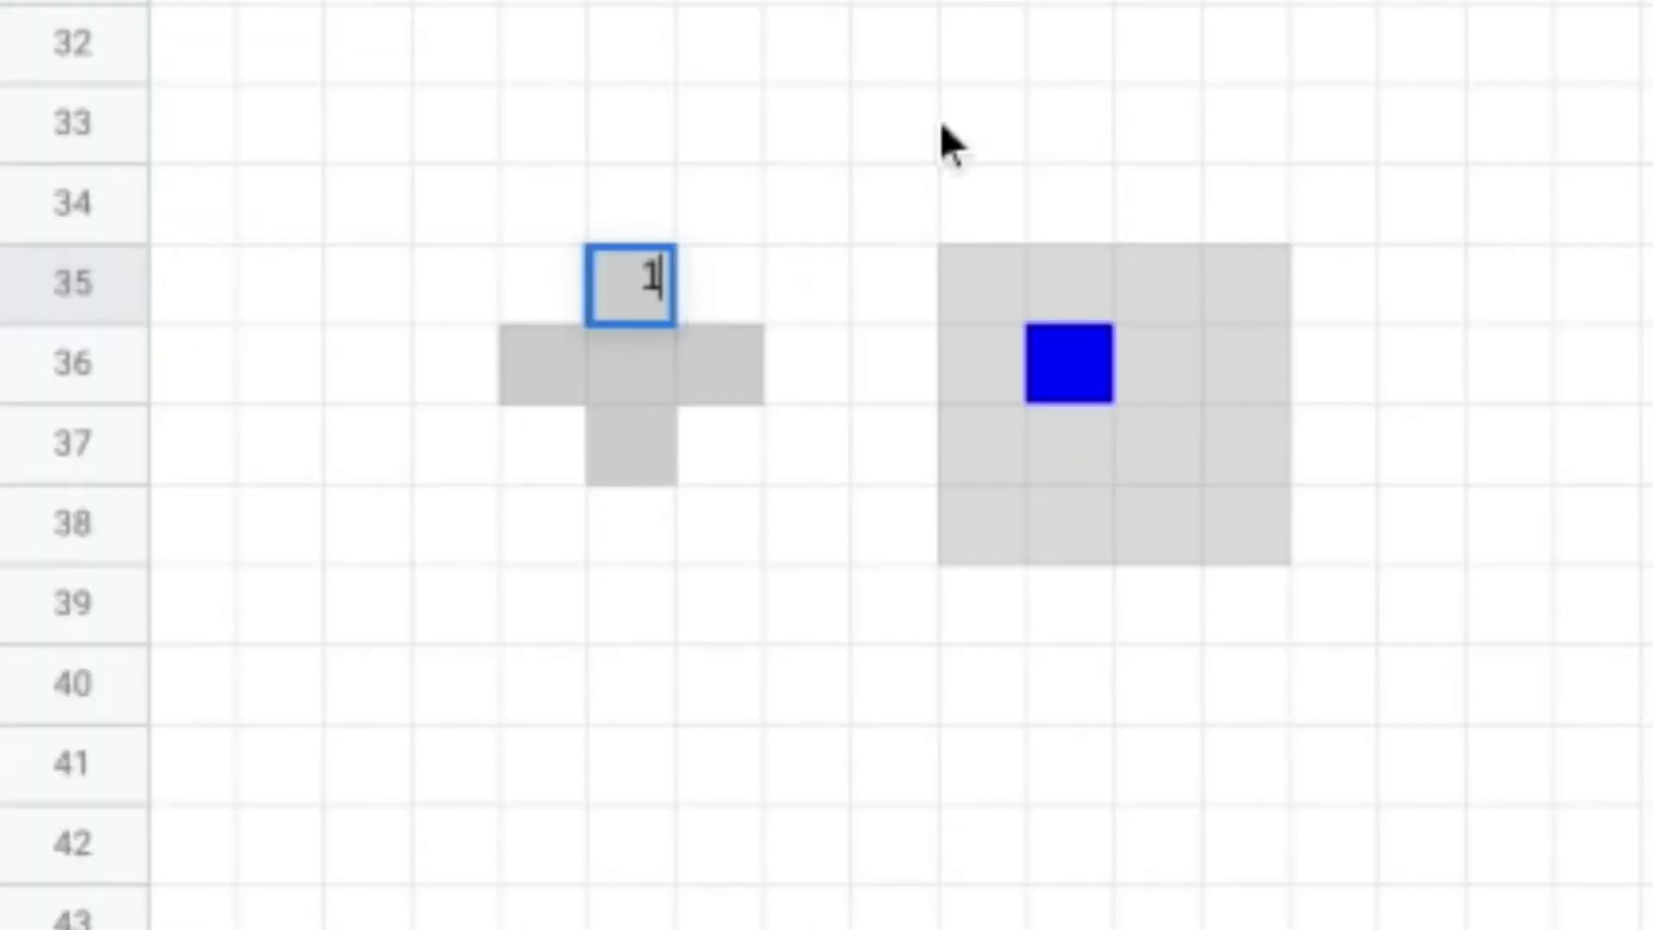
left_click(365, 484)
left_click(430, 591)
left_click(430, 552)
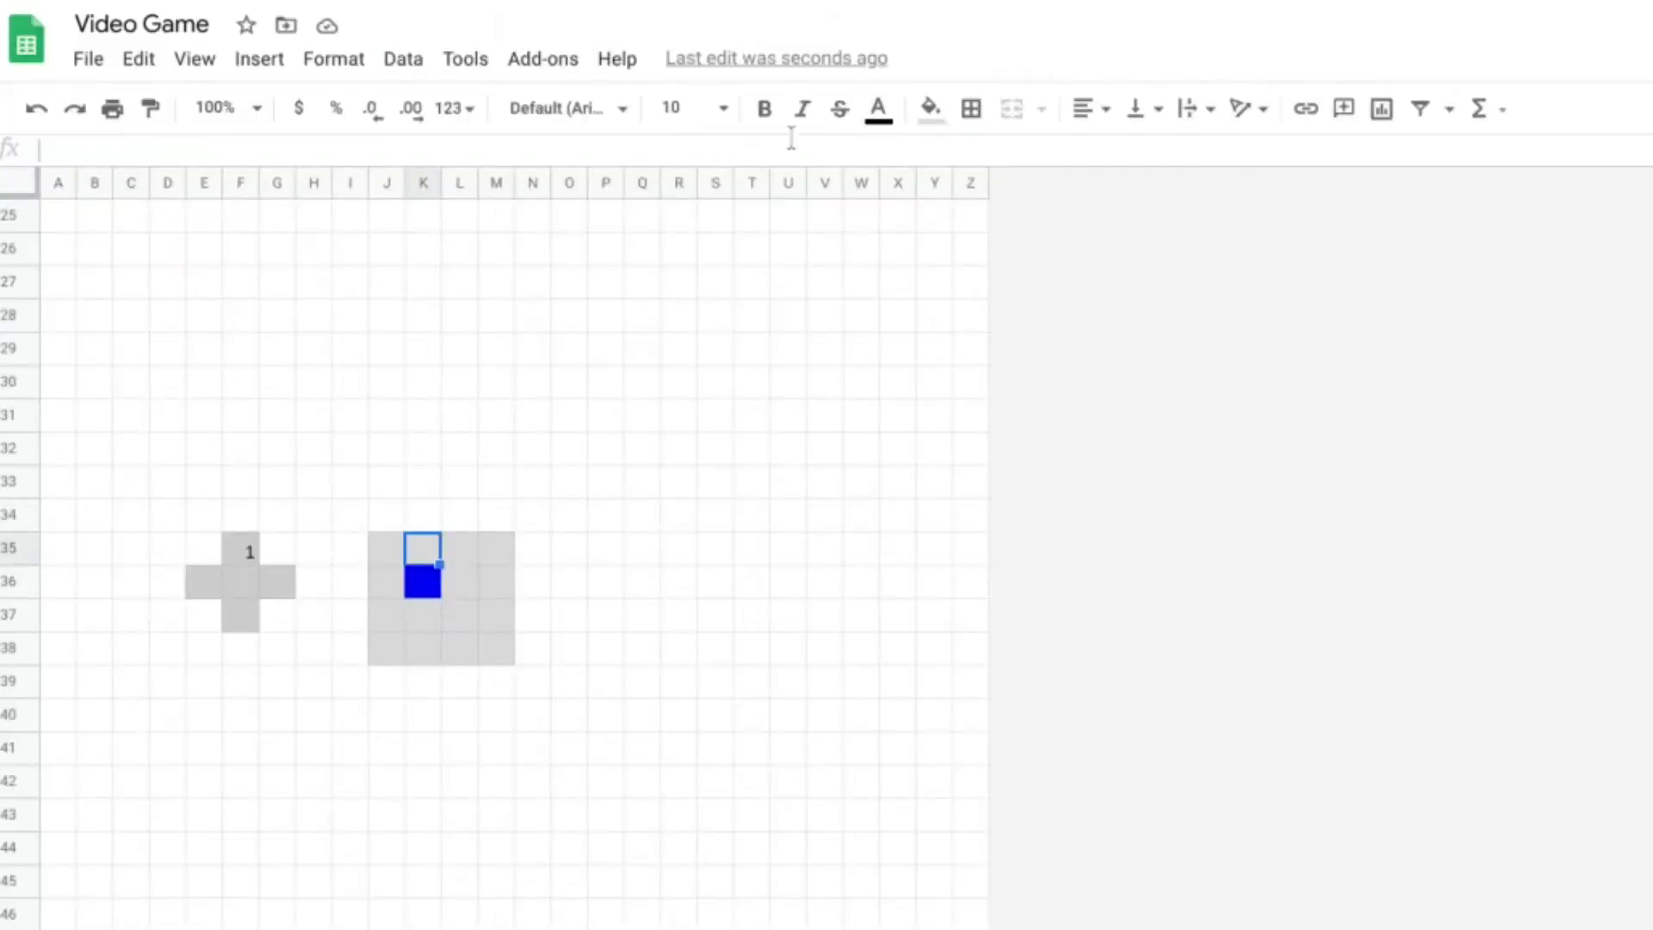
left_click(929, 107)
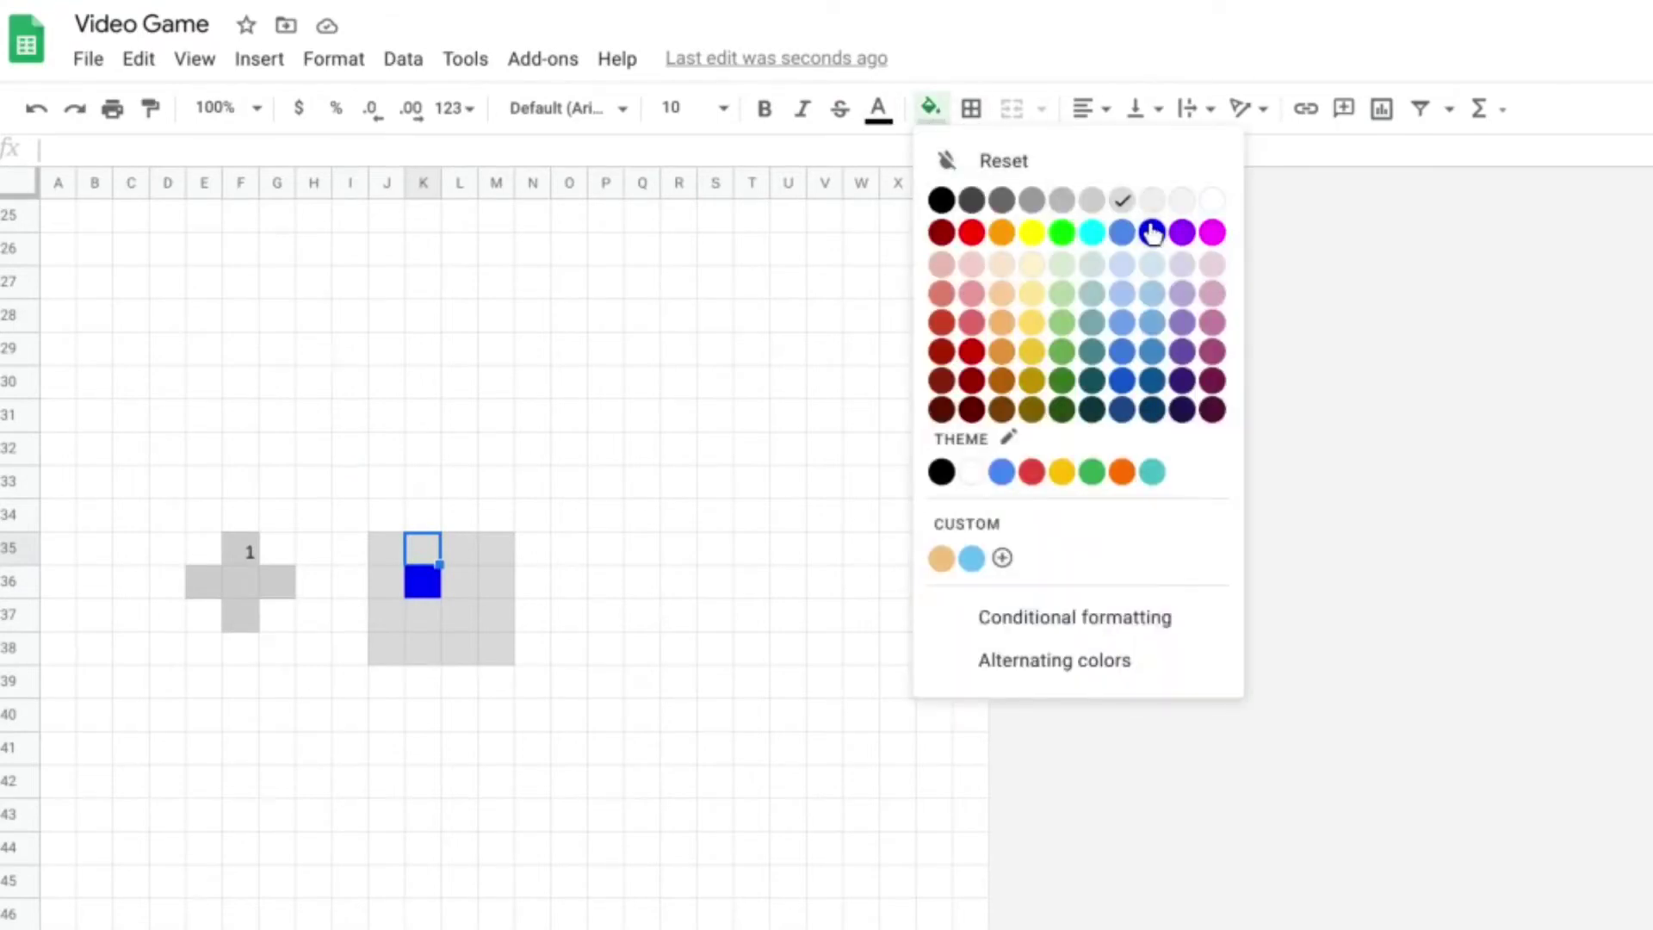
left_click(1152, 233)
left_click(430, 590)
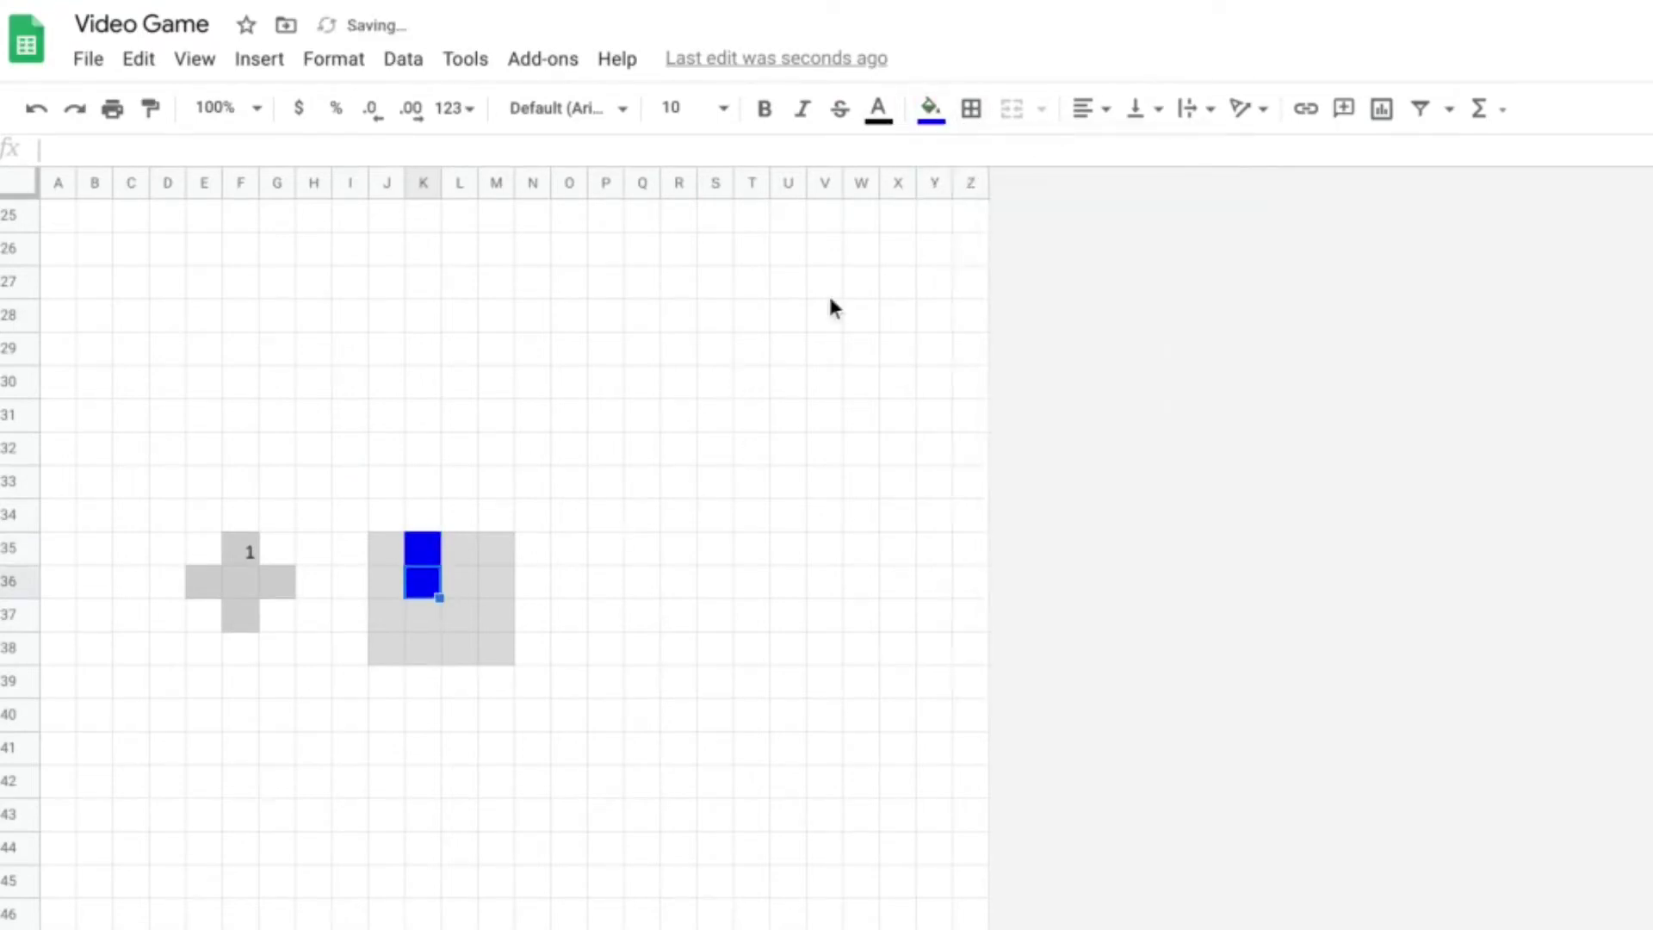
left_click(930, 108)
left_click(1122, 199)
left_click(824, 381)
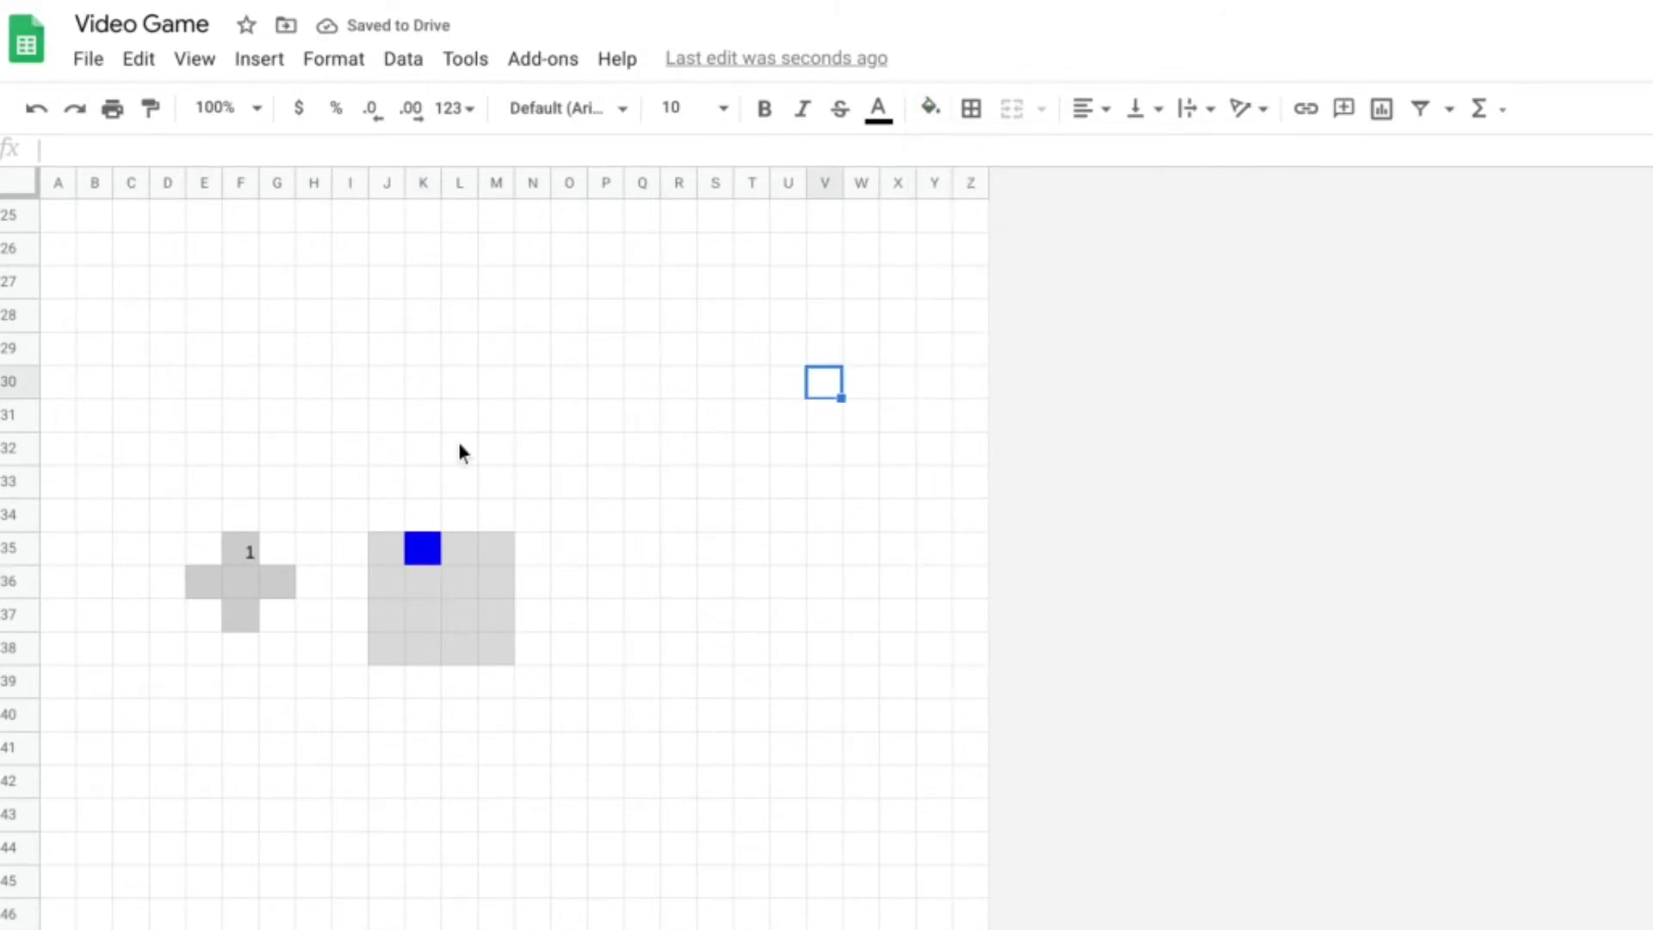
scroll(639, 648, "up", 1)
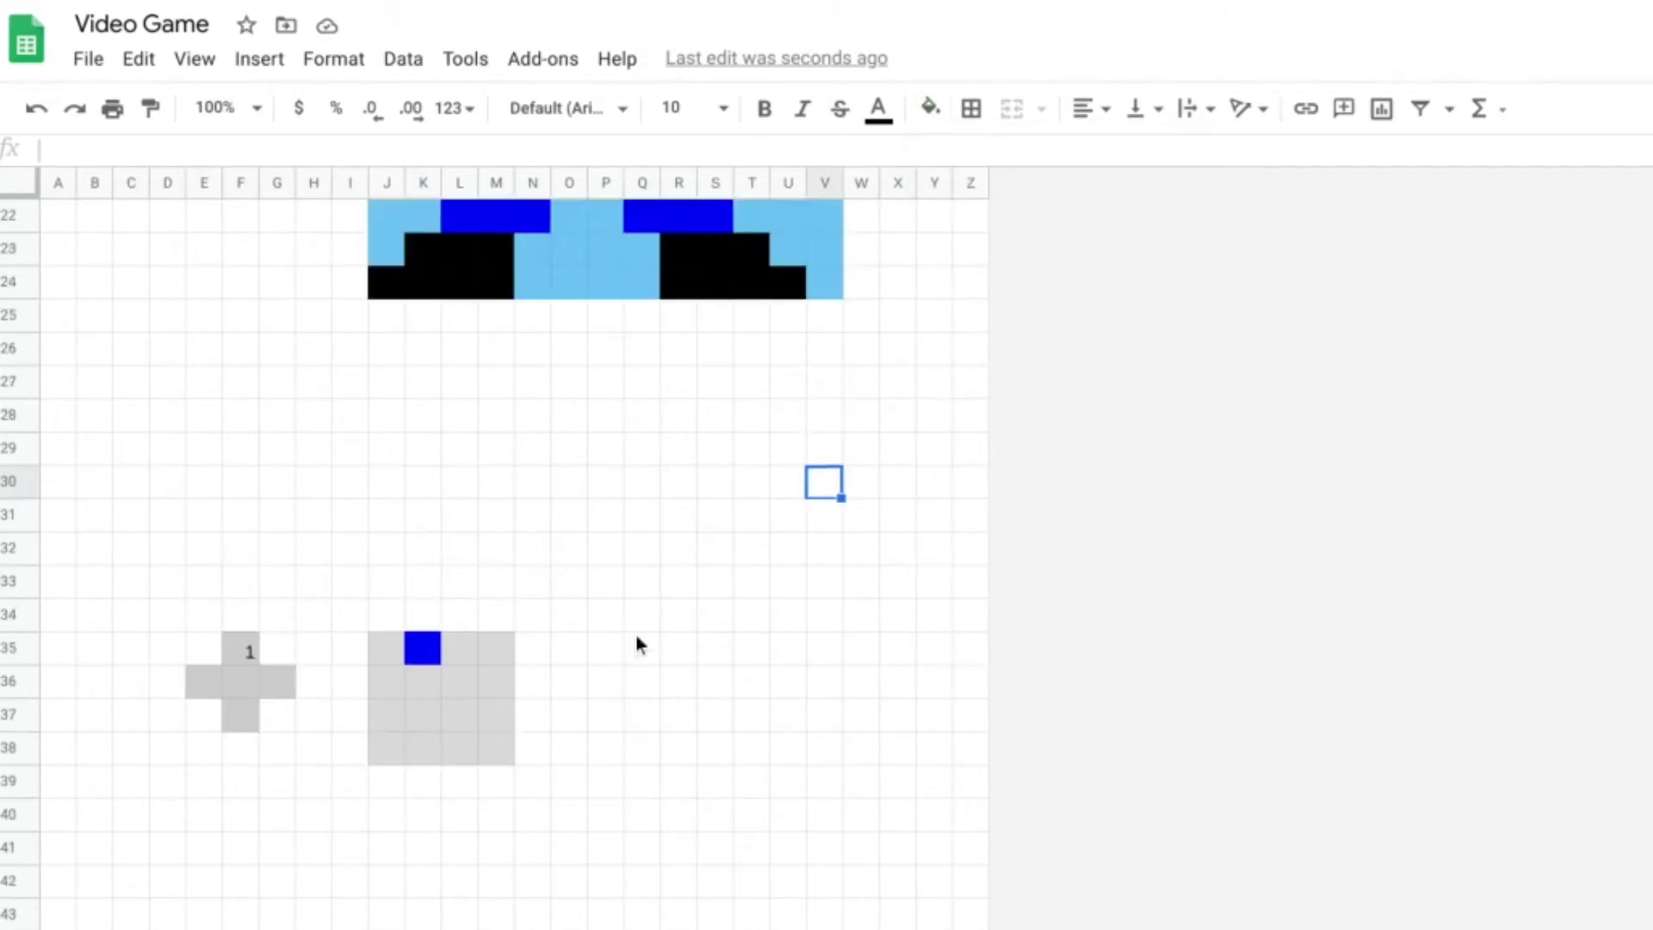
scroll(825, 648, "down", 1)
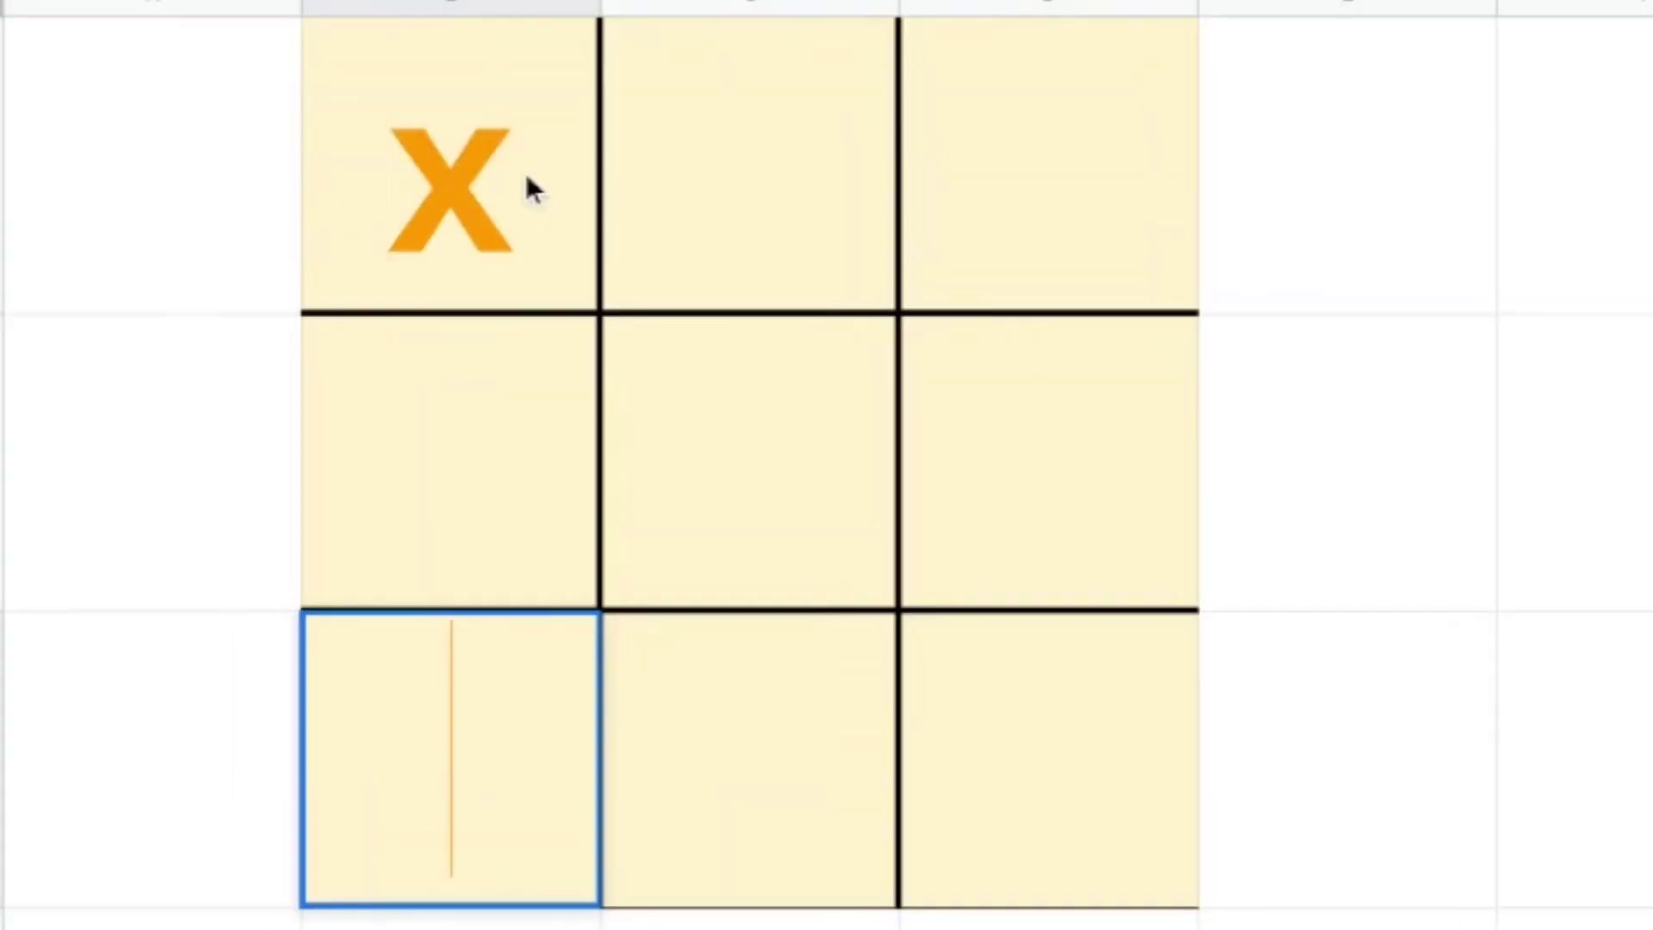
Replace the X in B1 with an O and put an X in C1.
double_click(356, 314)
key("BackSpace")
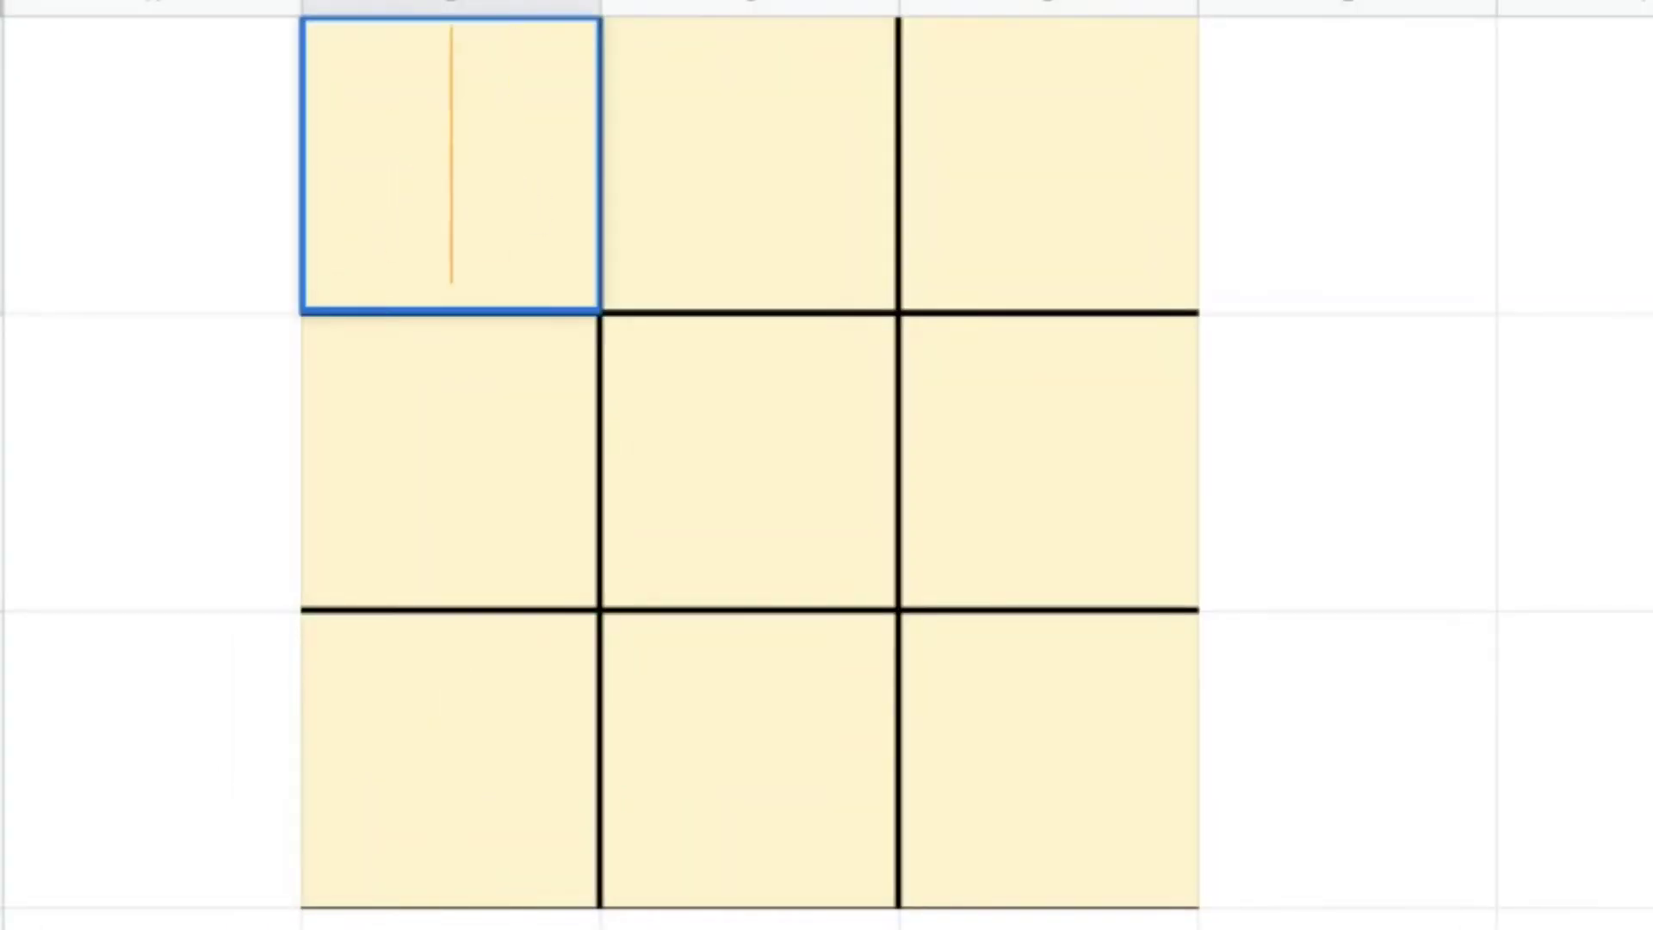
type("O")
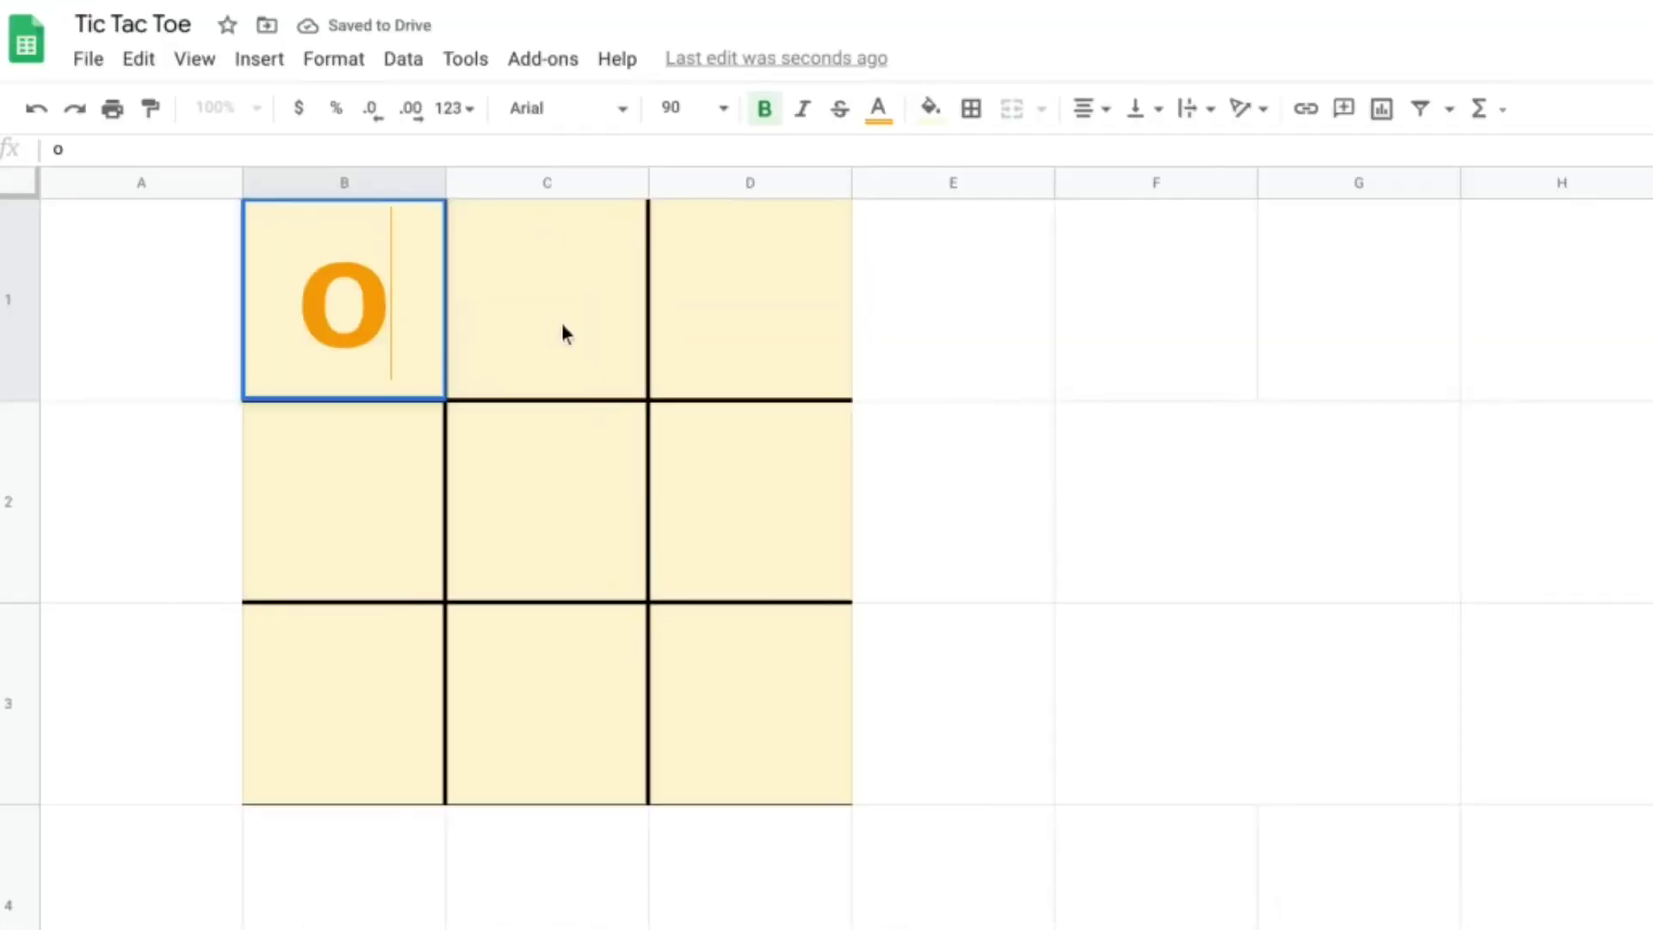
left_click(787, 174)
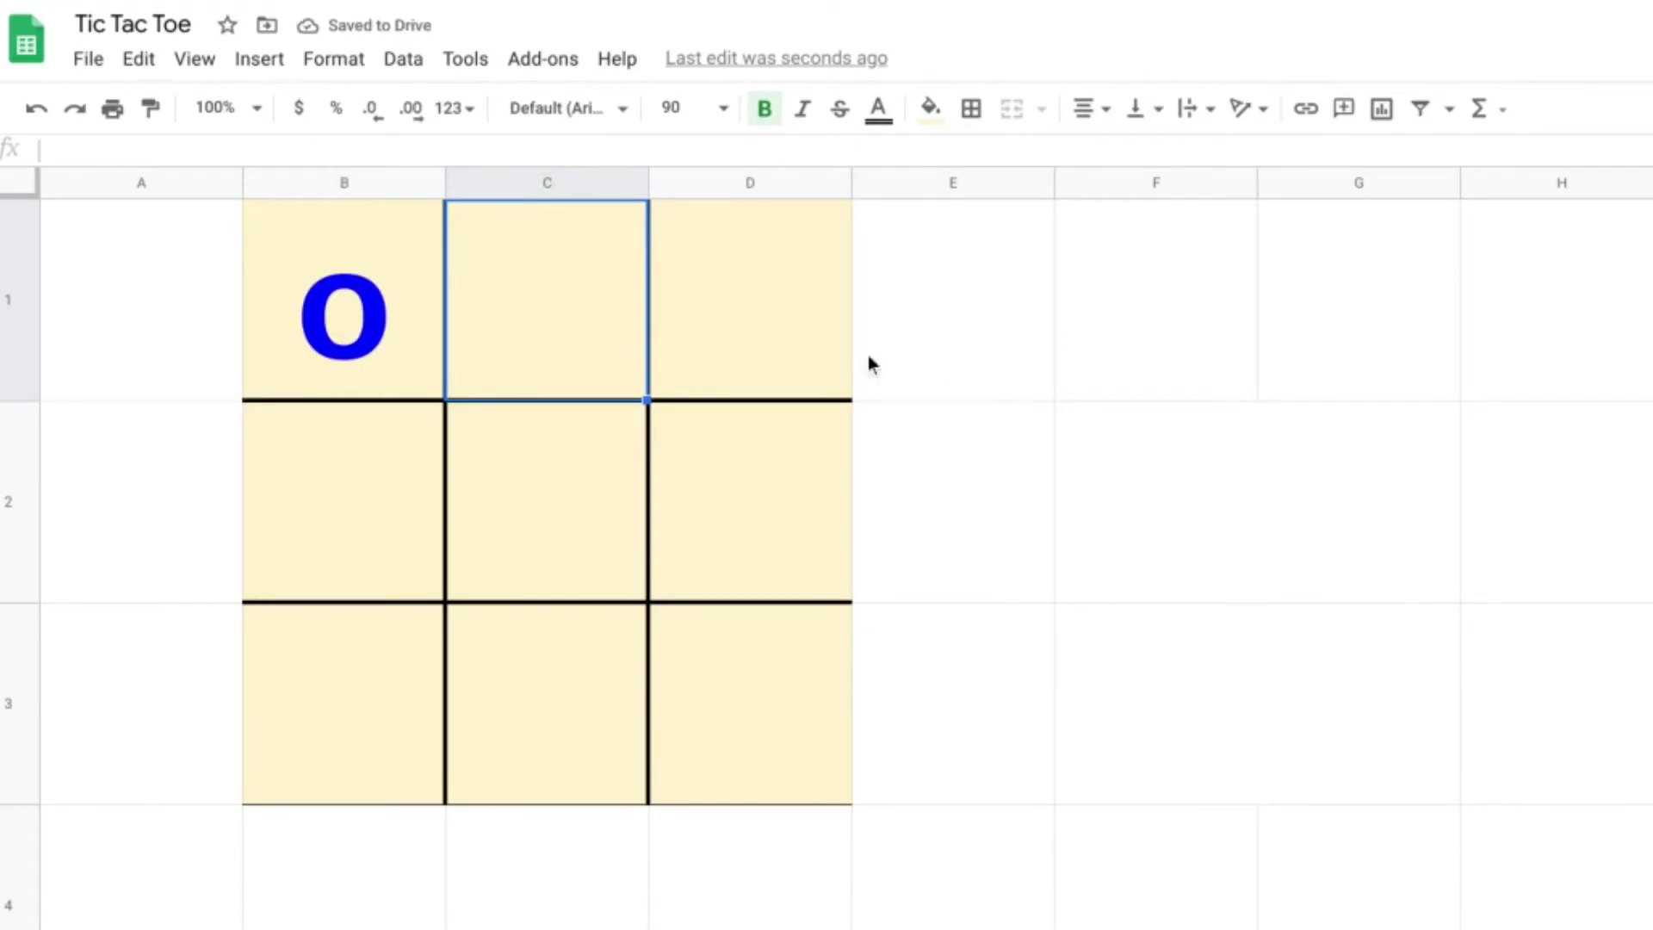
type("X")
left_click(740, 292)
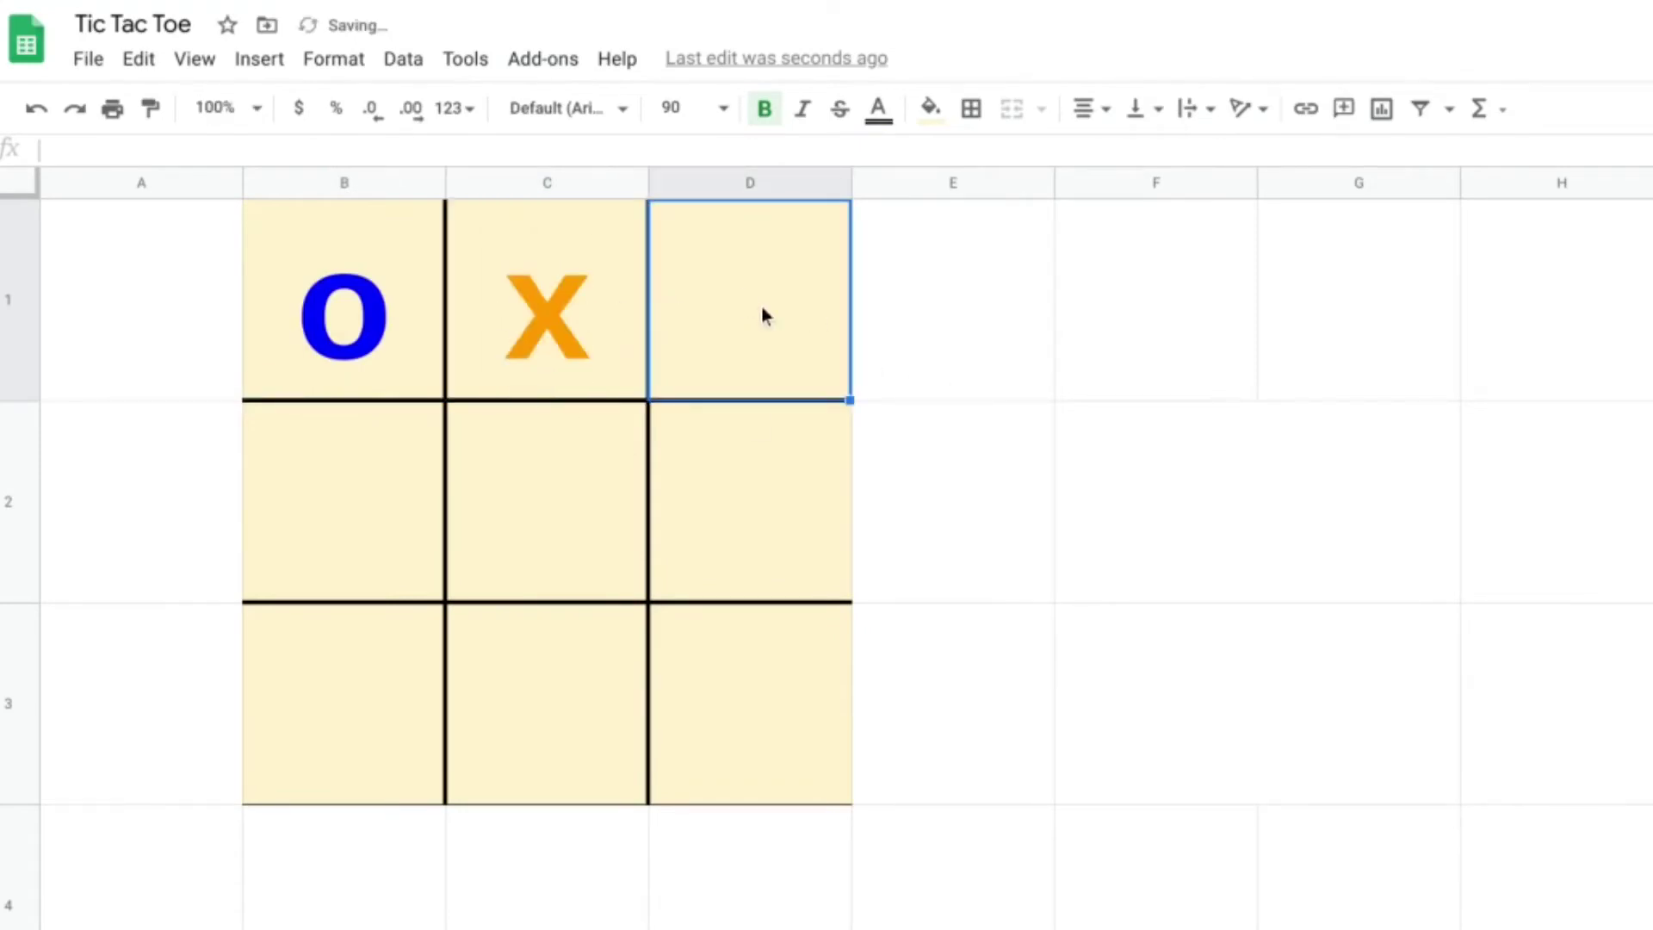
left_click(579, 293)
left_click(930, 108)
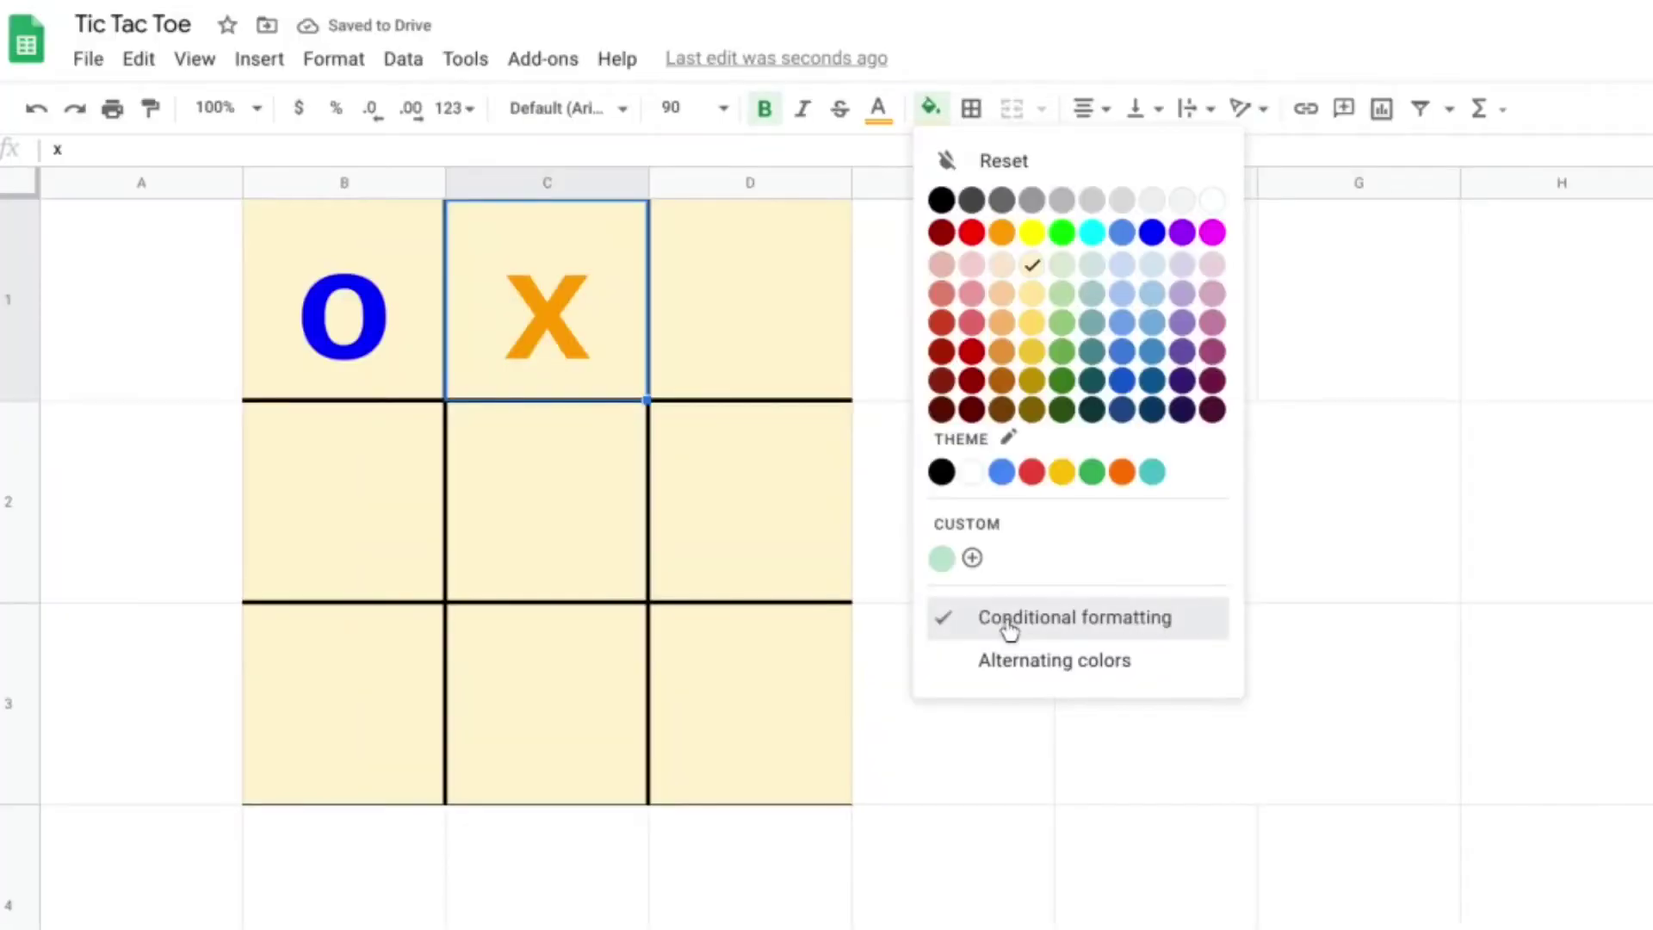
left_click(1009, 626)
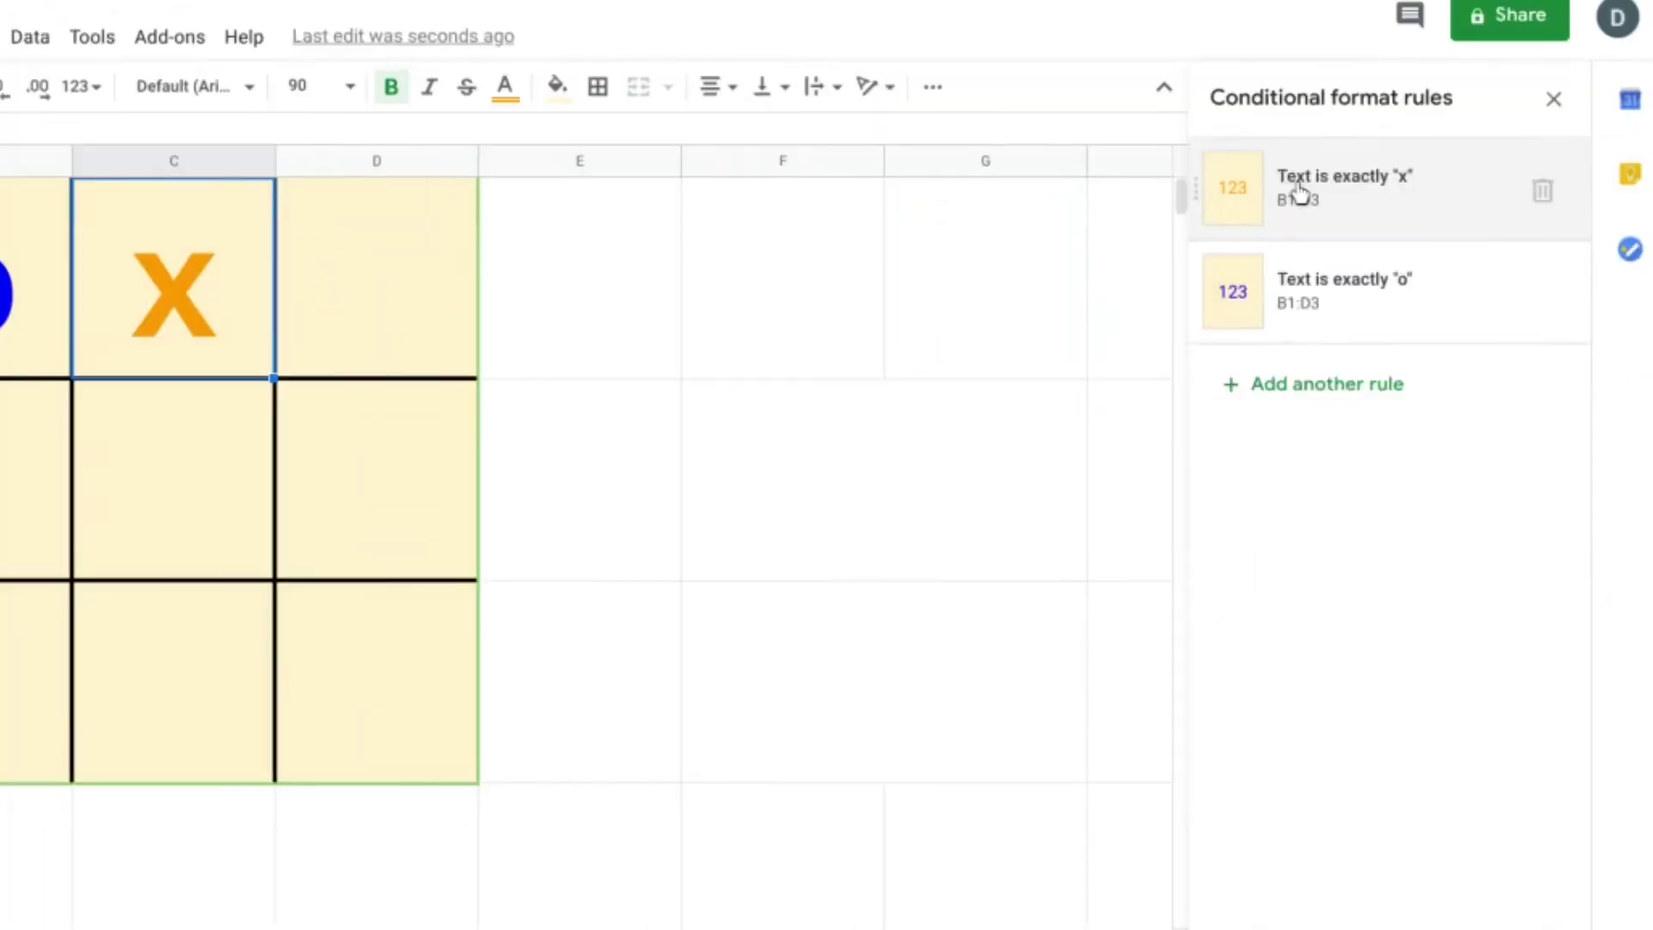
left_click(1300, 191)
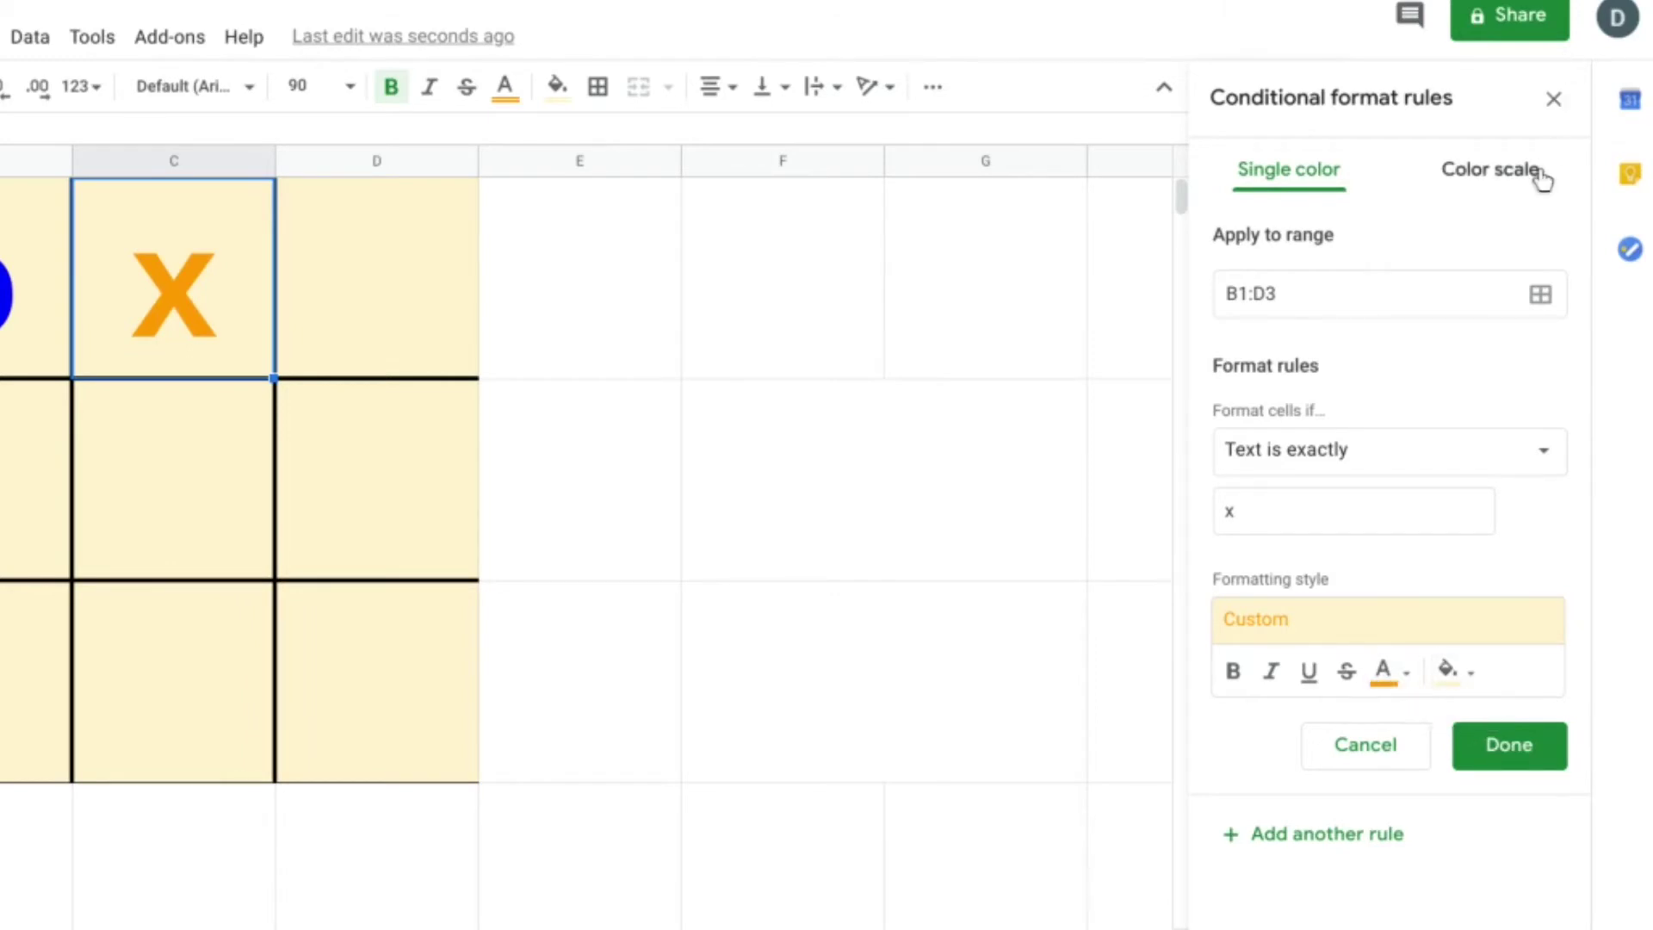
left_click(1365, 744)
left_click(1321, 298)
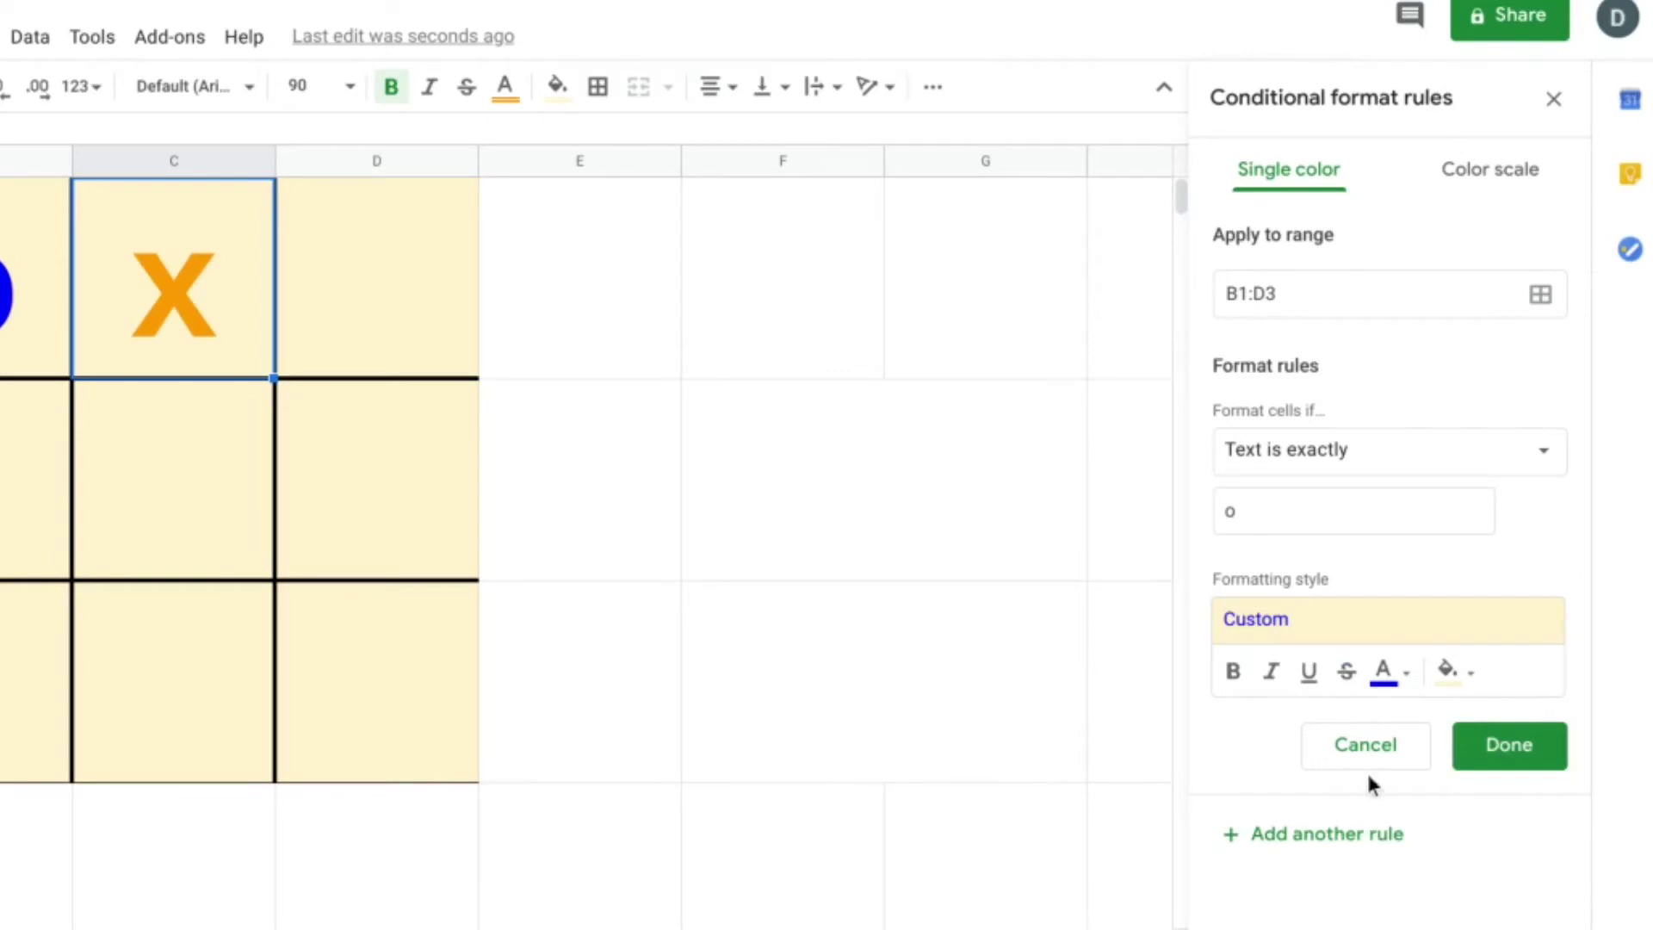
left_click(1367, 747)
left_click(1553, 98)
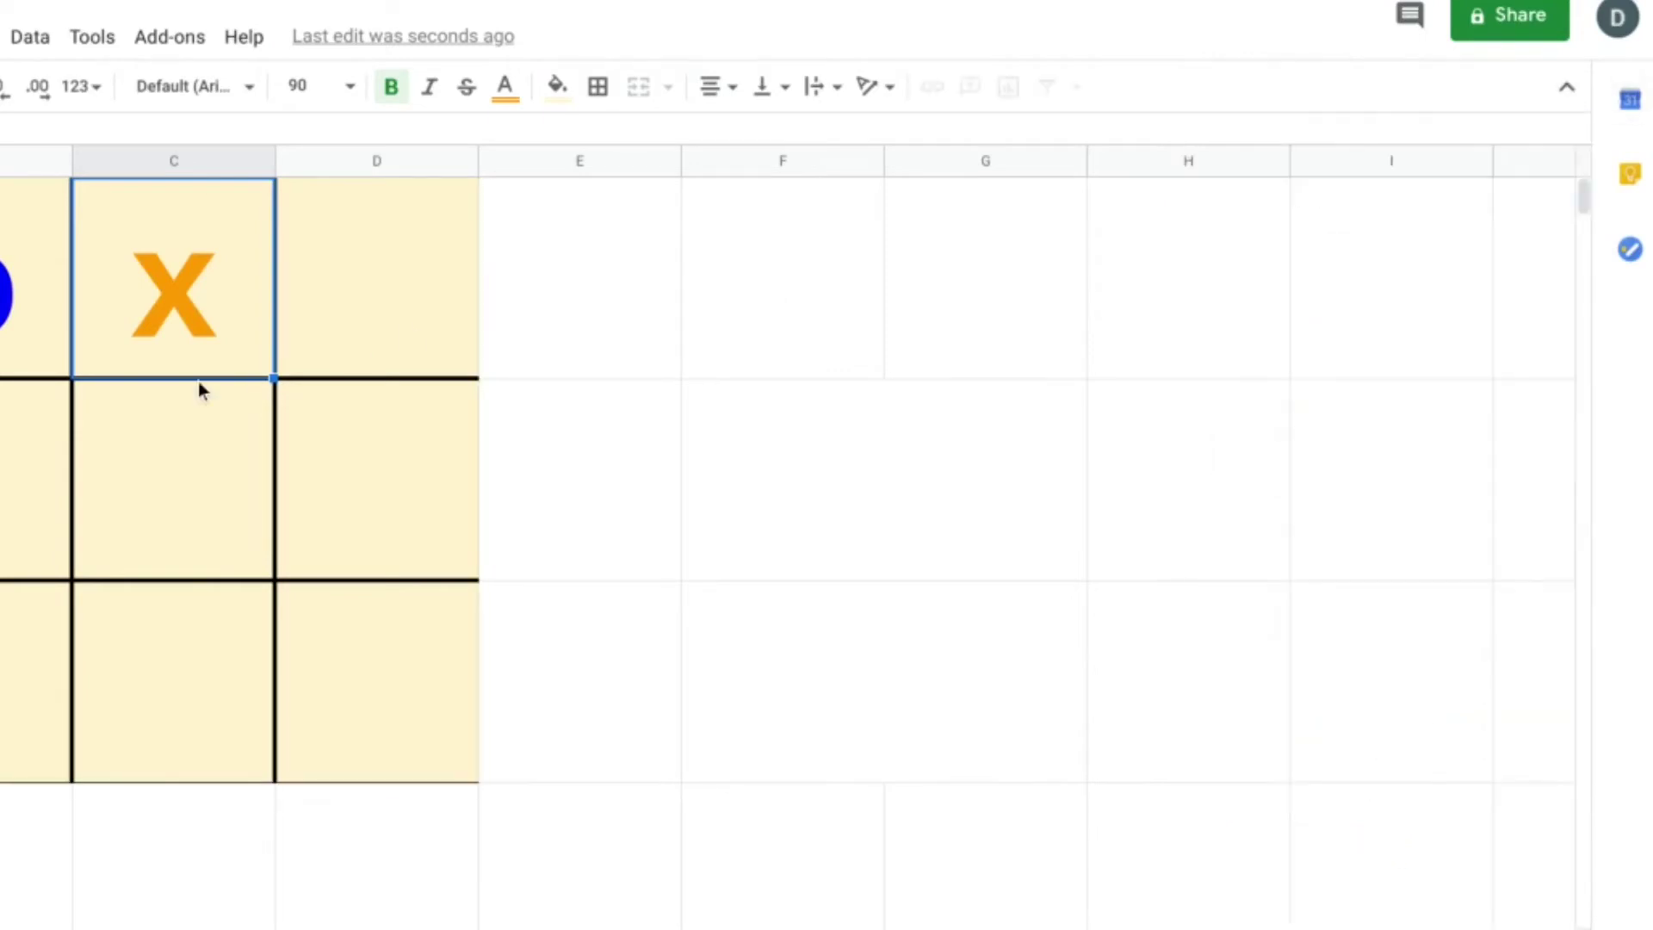
Fill B1, B2 and B3 with x so the Orange Team wins.
left_click(27, 422)
double_click(409, 452)
left_click(384, 332)
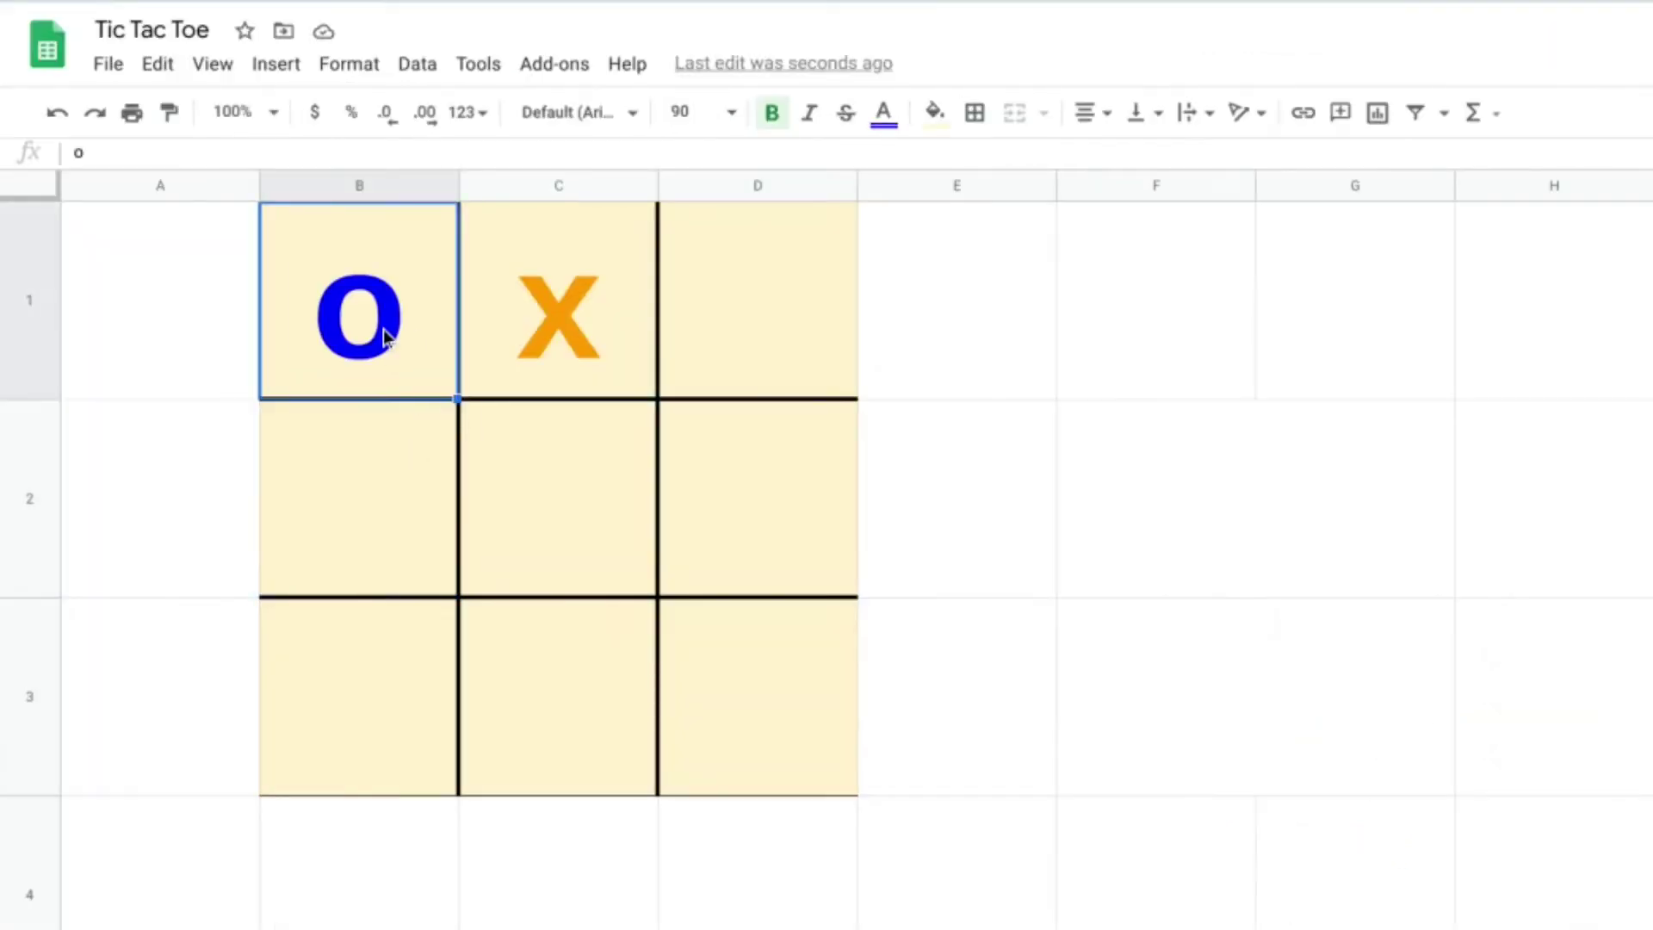
double_click(386, 332)
key("BackSpace")
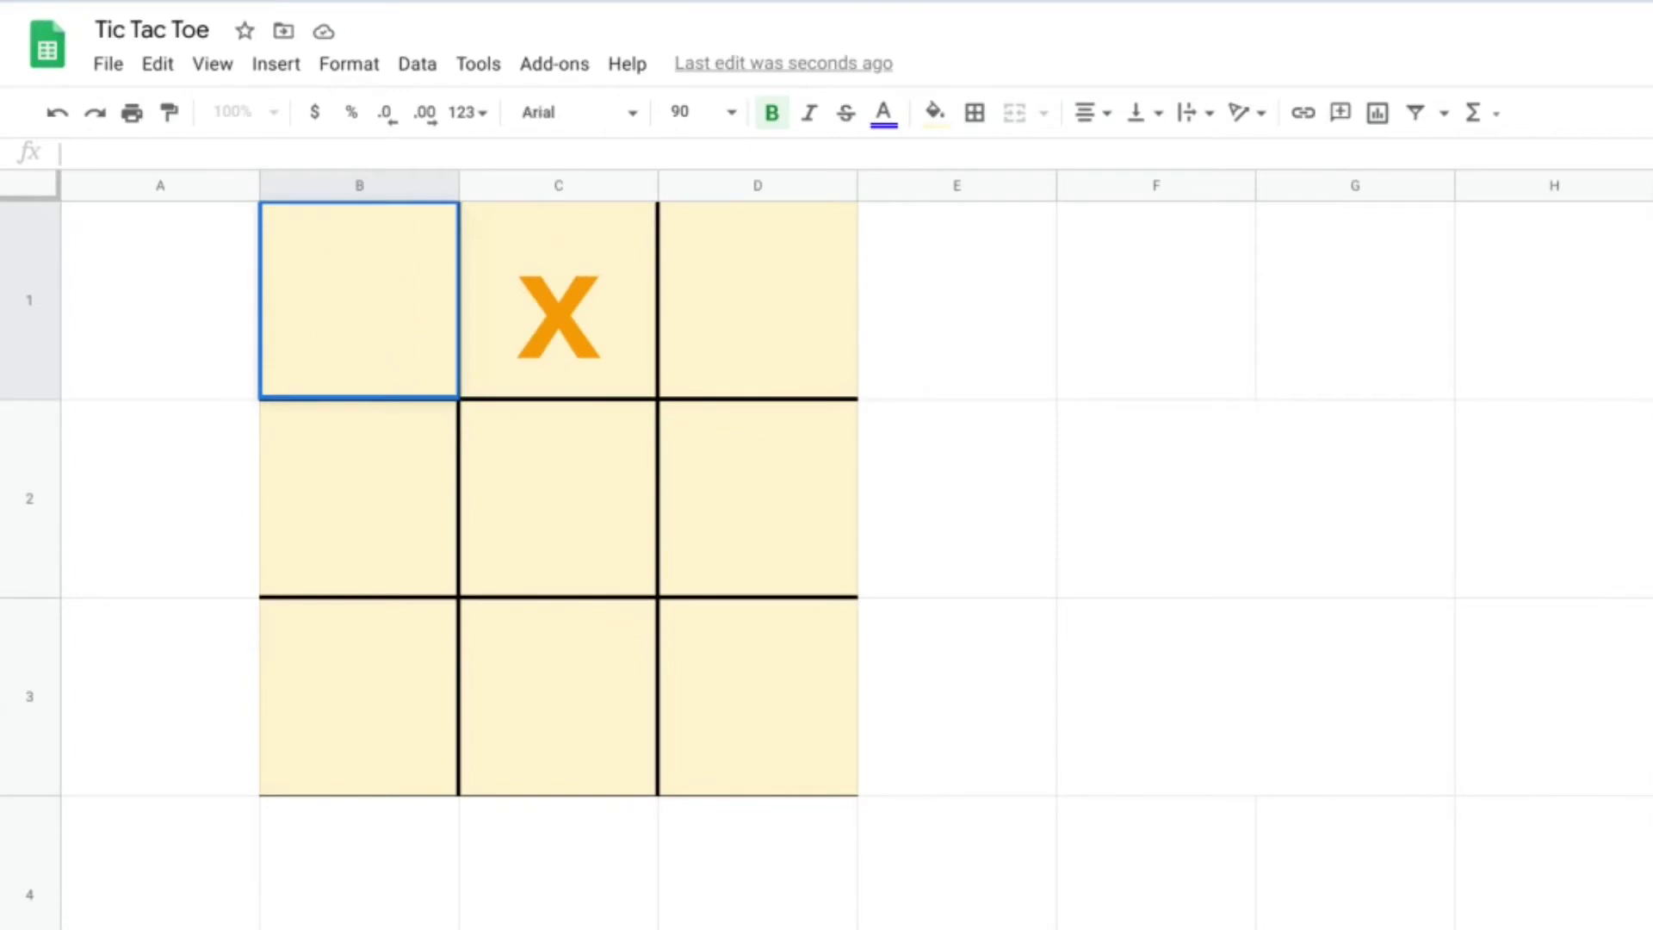
type("x")
double_click(416, 481)
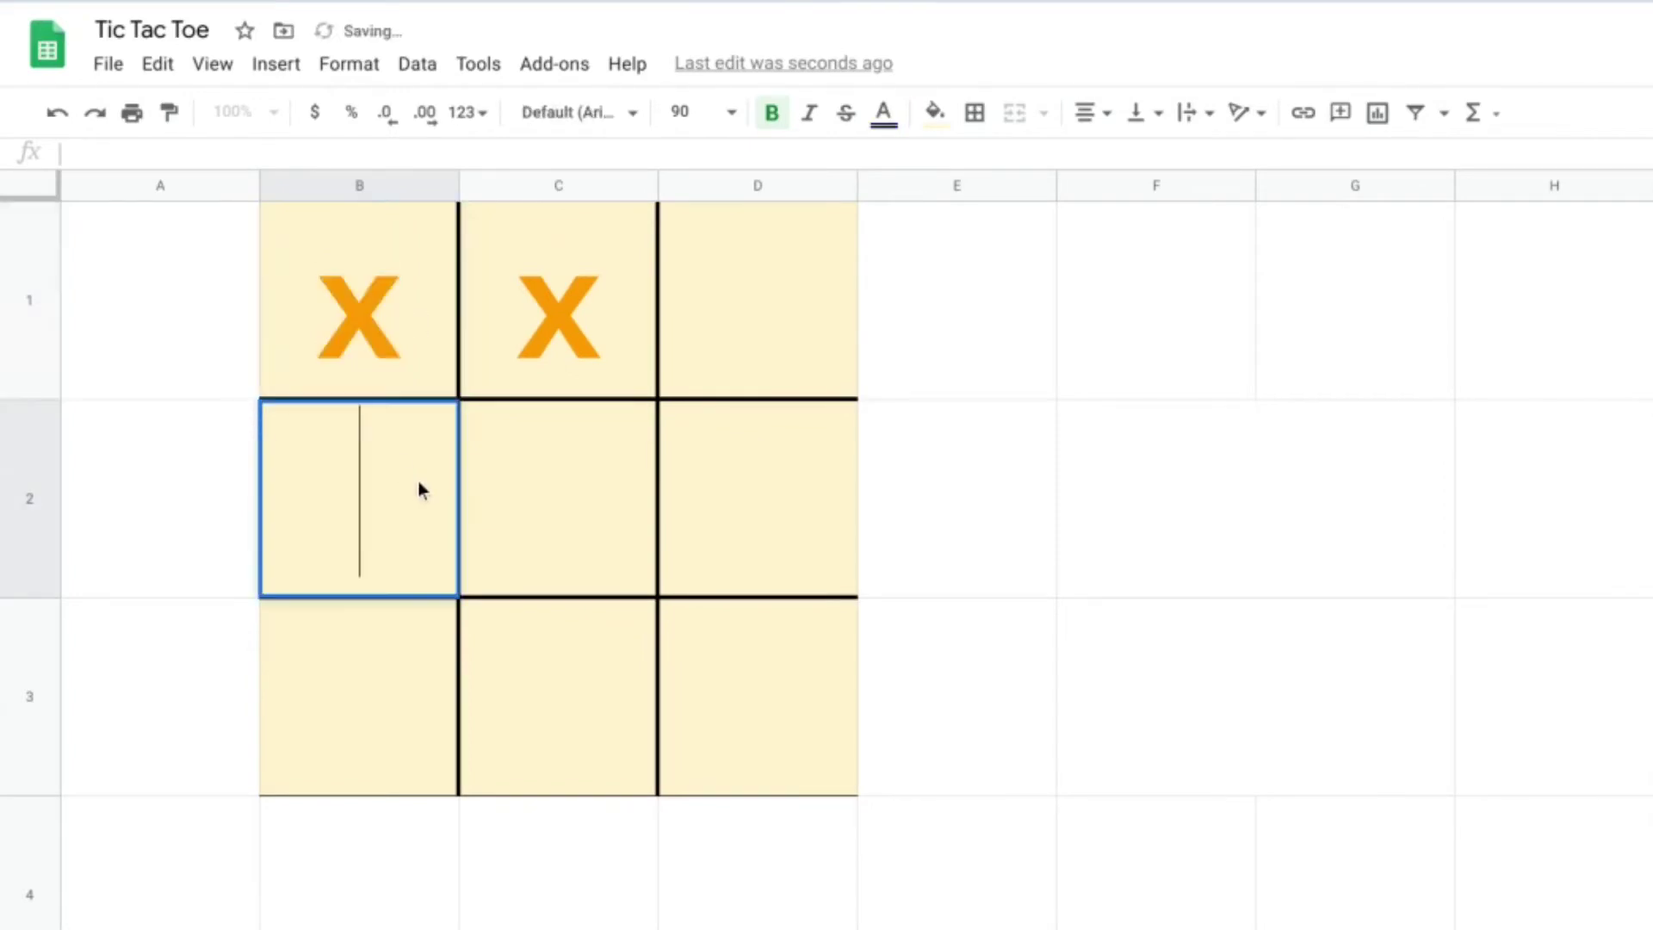
type("x")
left_click(344, 664)
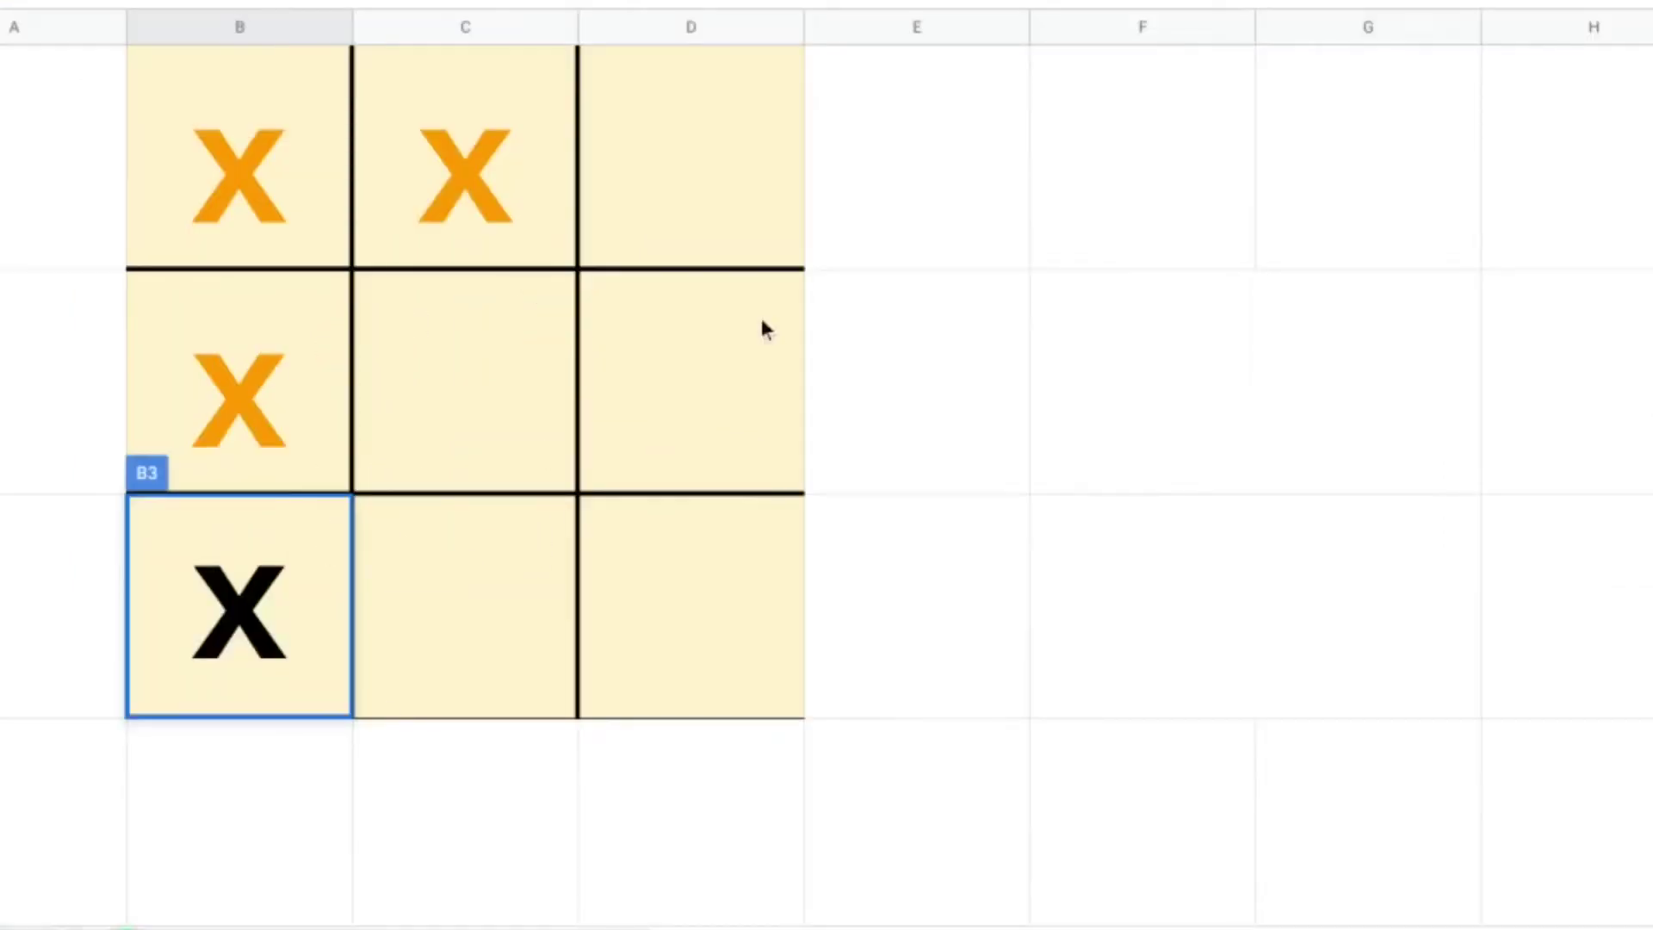
left_click(852, 442)
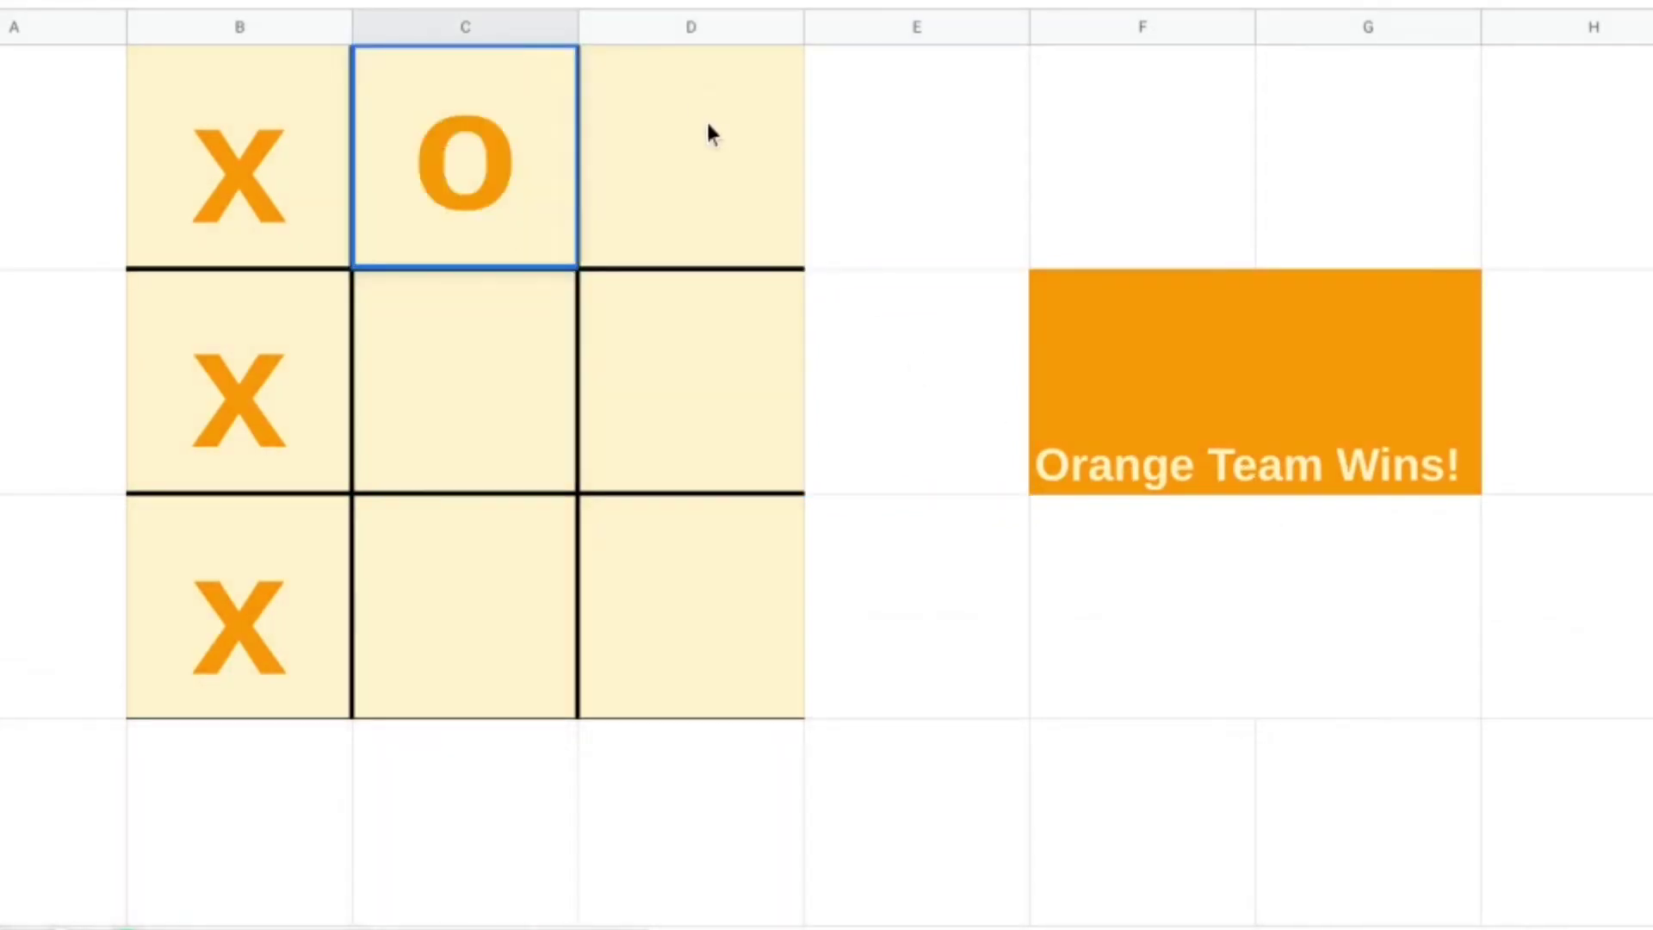
Put o in C1, D1, D2 and D3, clearing B2, so the Blue Team wins.
left_click(706, 119)
type("o")
left_click(712, 469)
type("o")
left_click(690, 637)
left_click(243, 428)
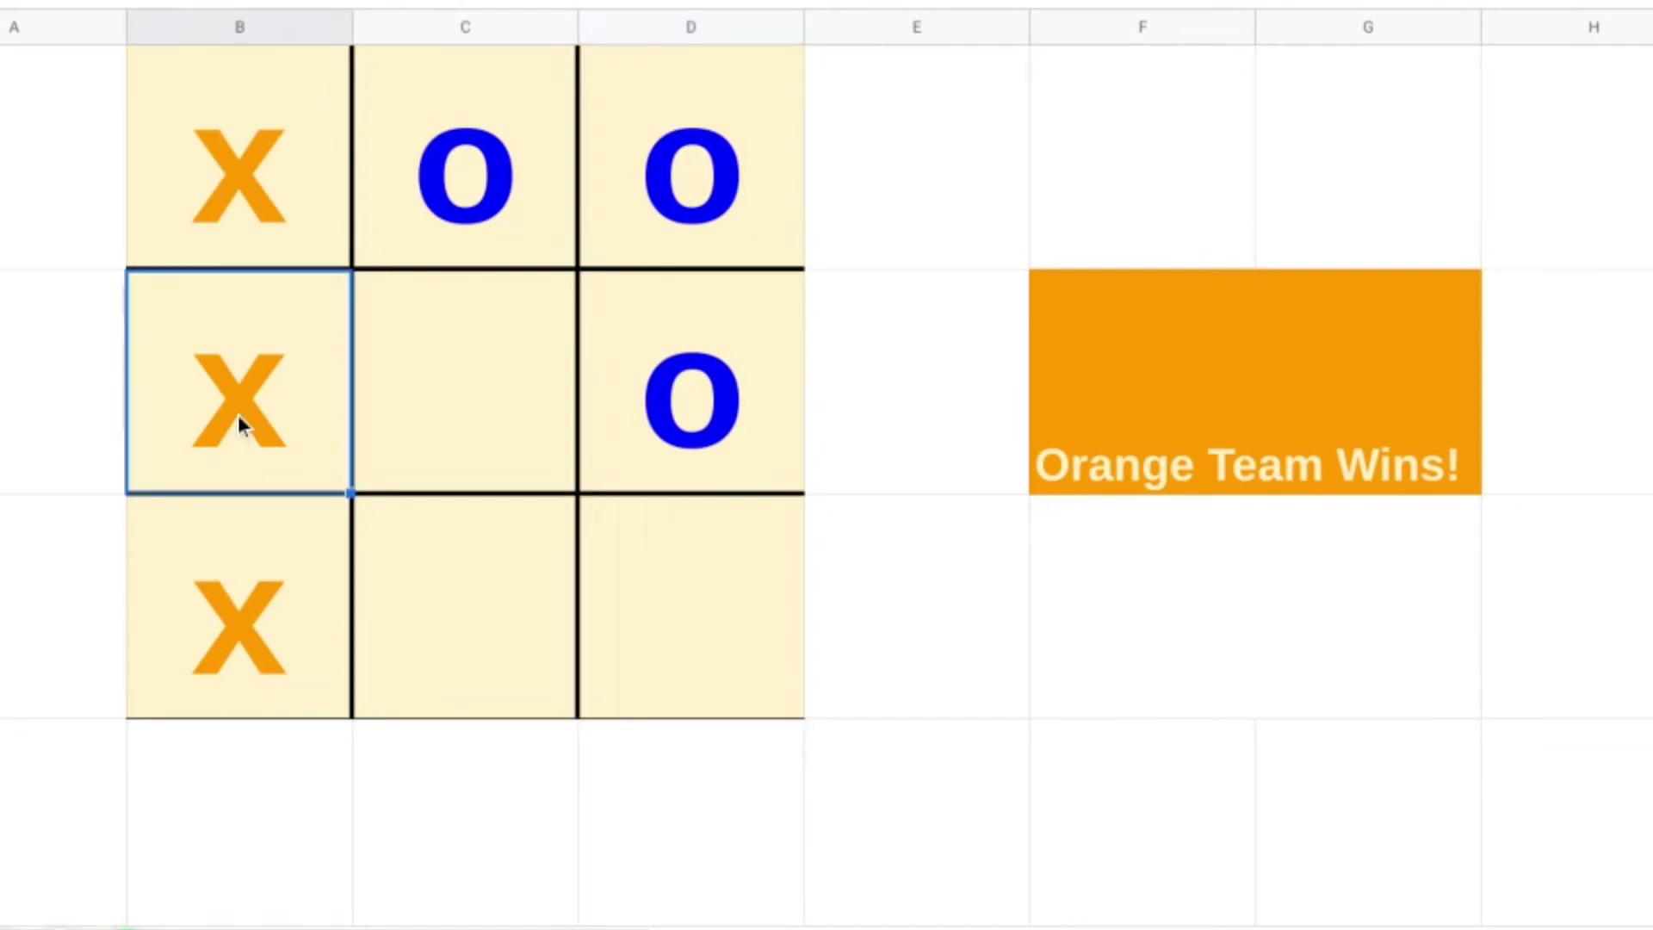
key("Delete")
double_click(642, 592)
type("o")
key("Return")
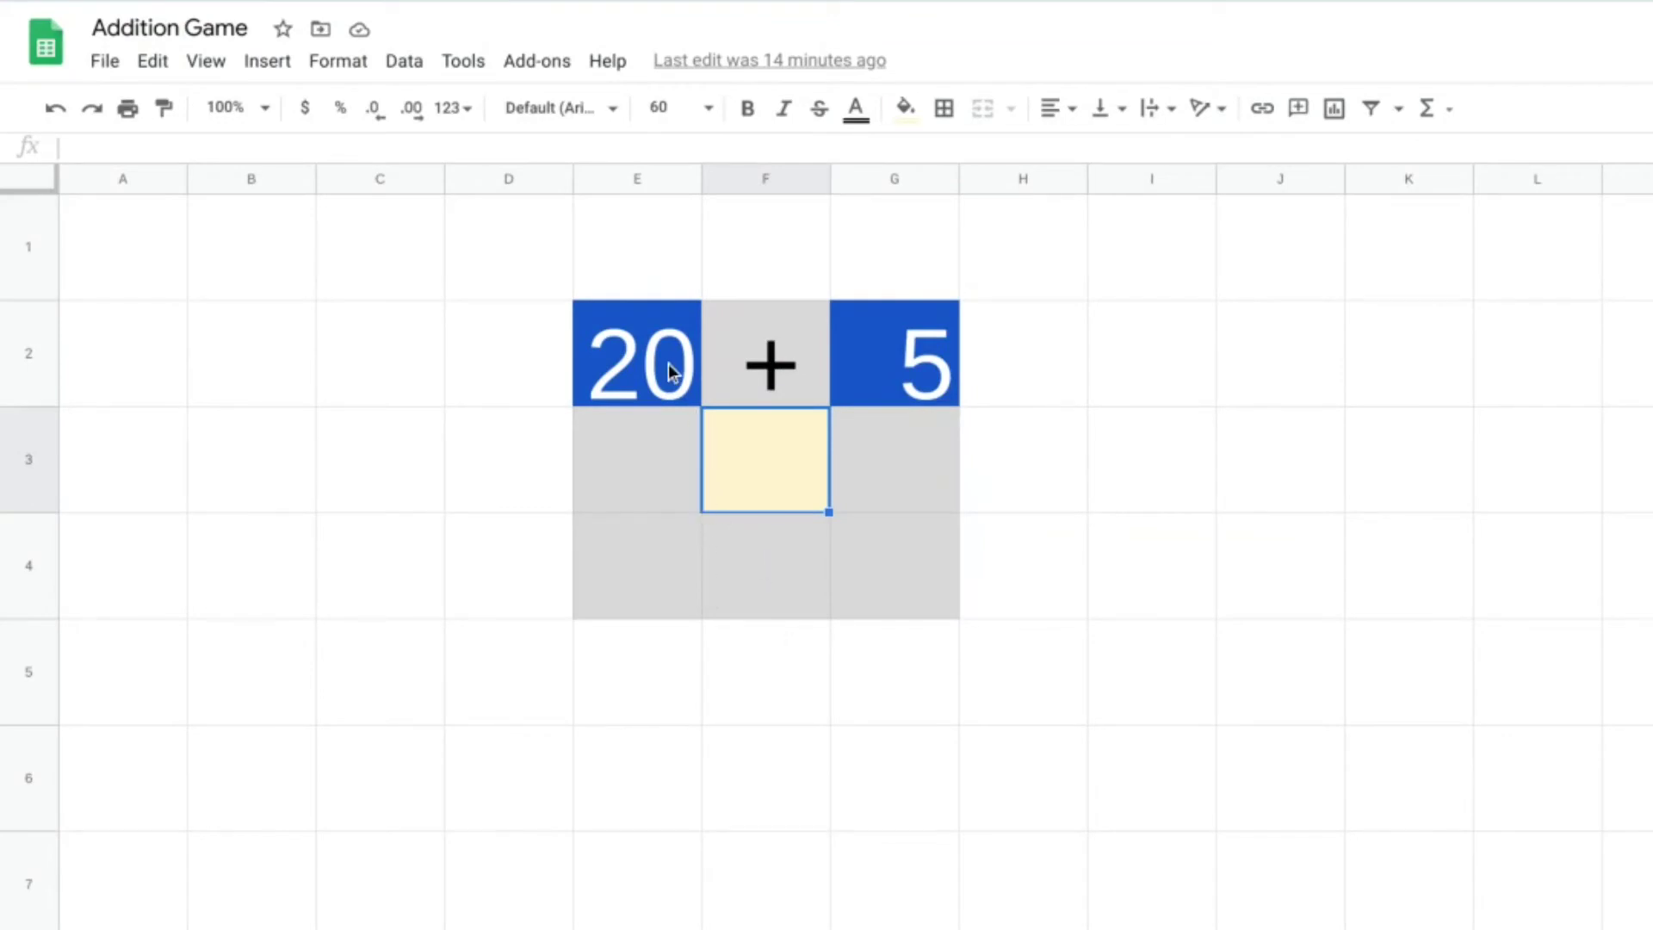
Check the 20 in E2, enter the wrong answer 23 in F3 so it turns red.
left_click(632, 374)
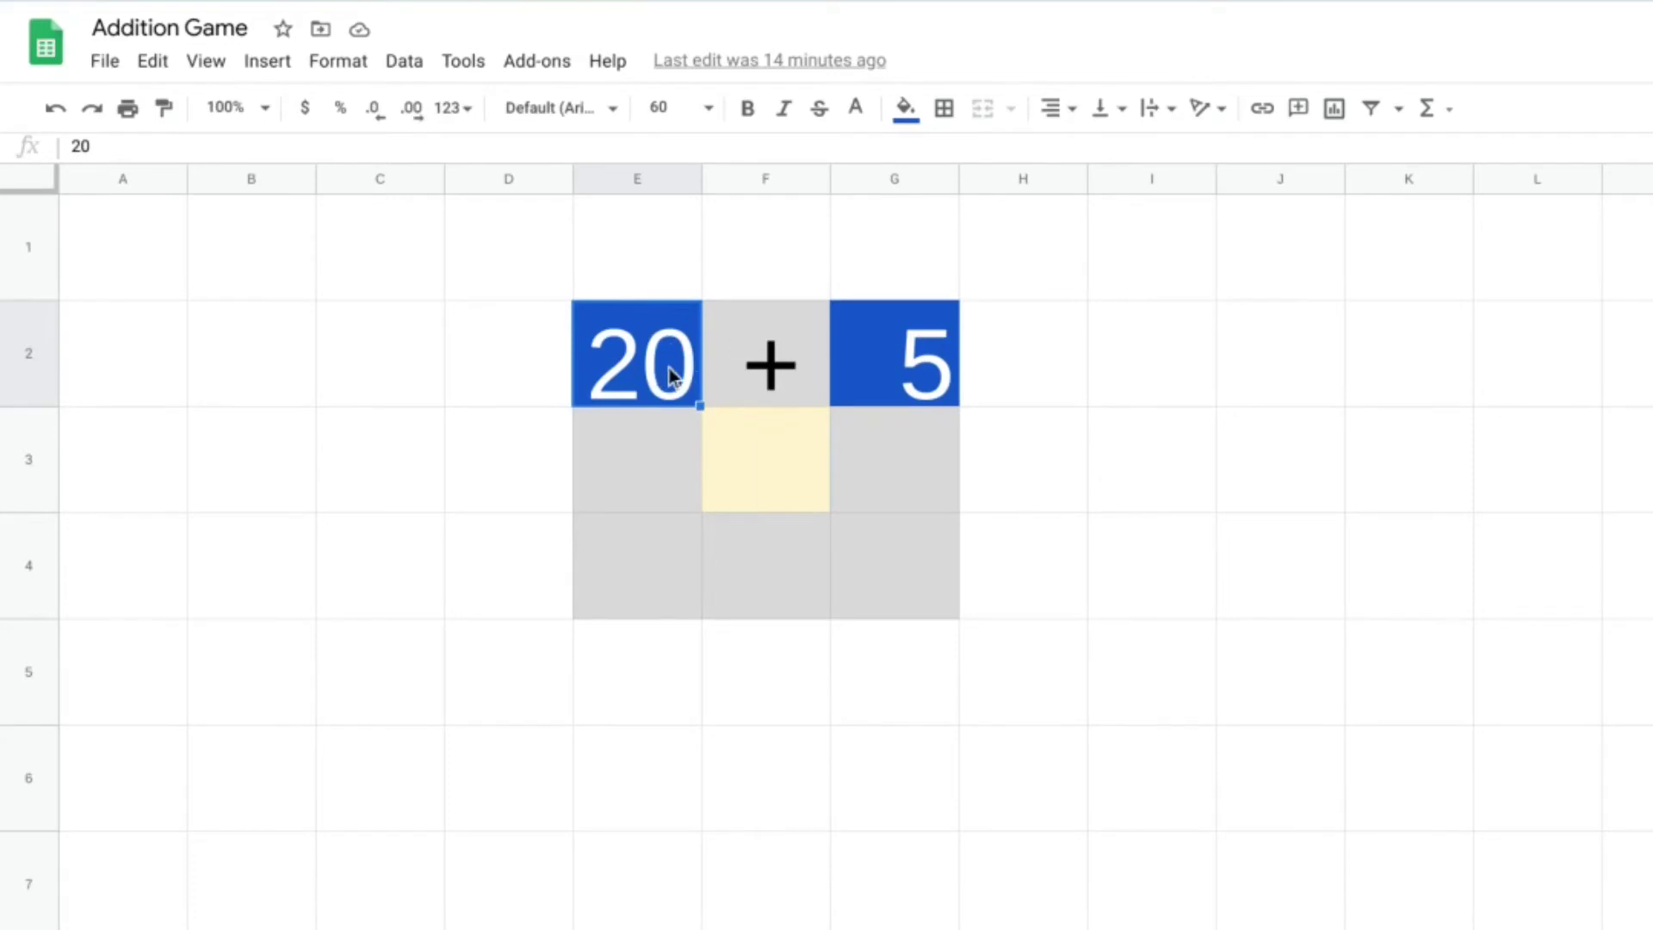
left_click(794, 463)
double_click(794, 463)
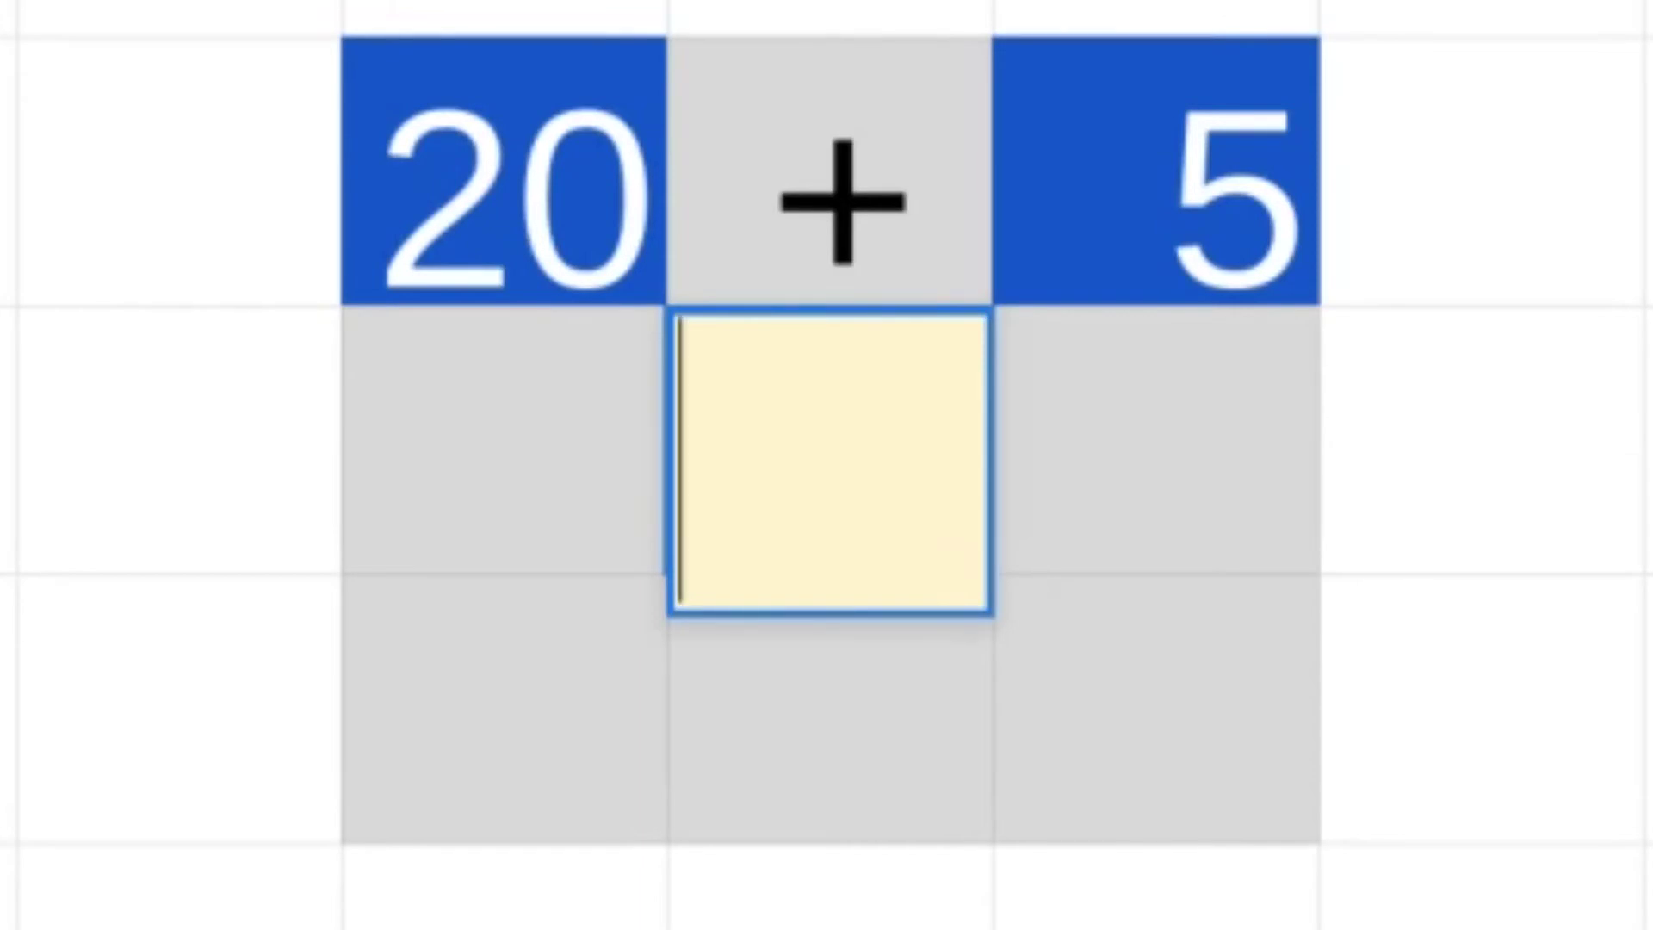
type("23")
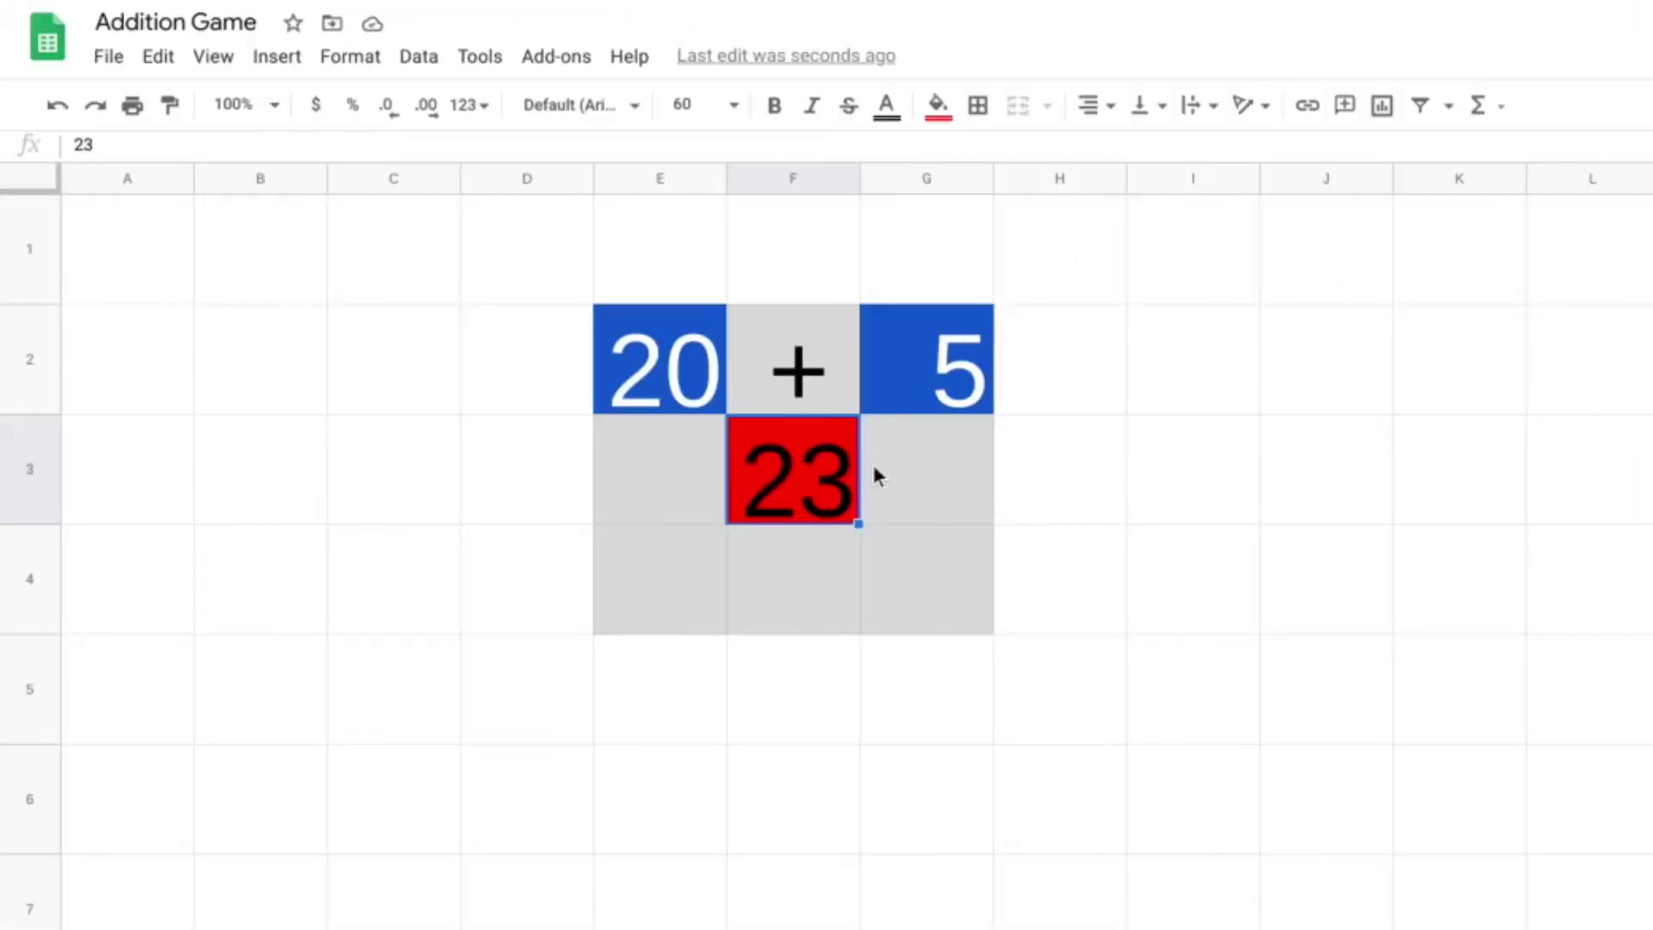
double_click(840, 512)
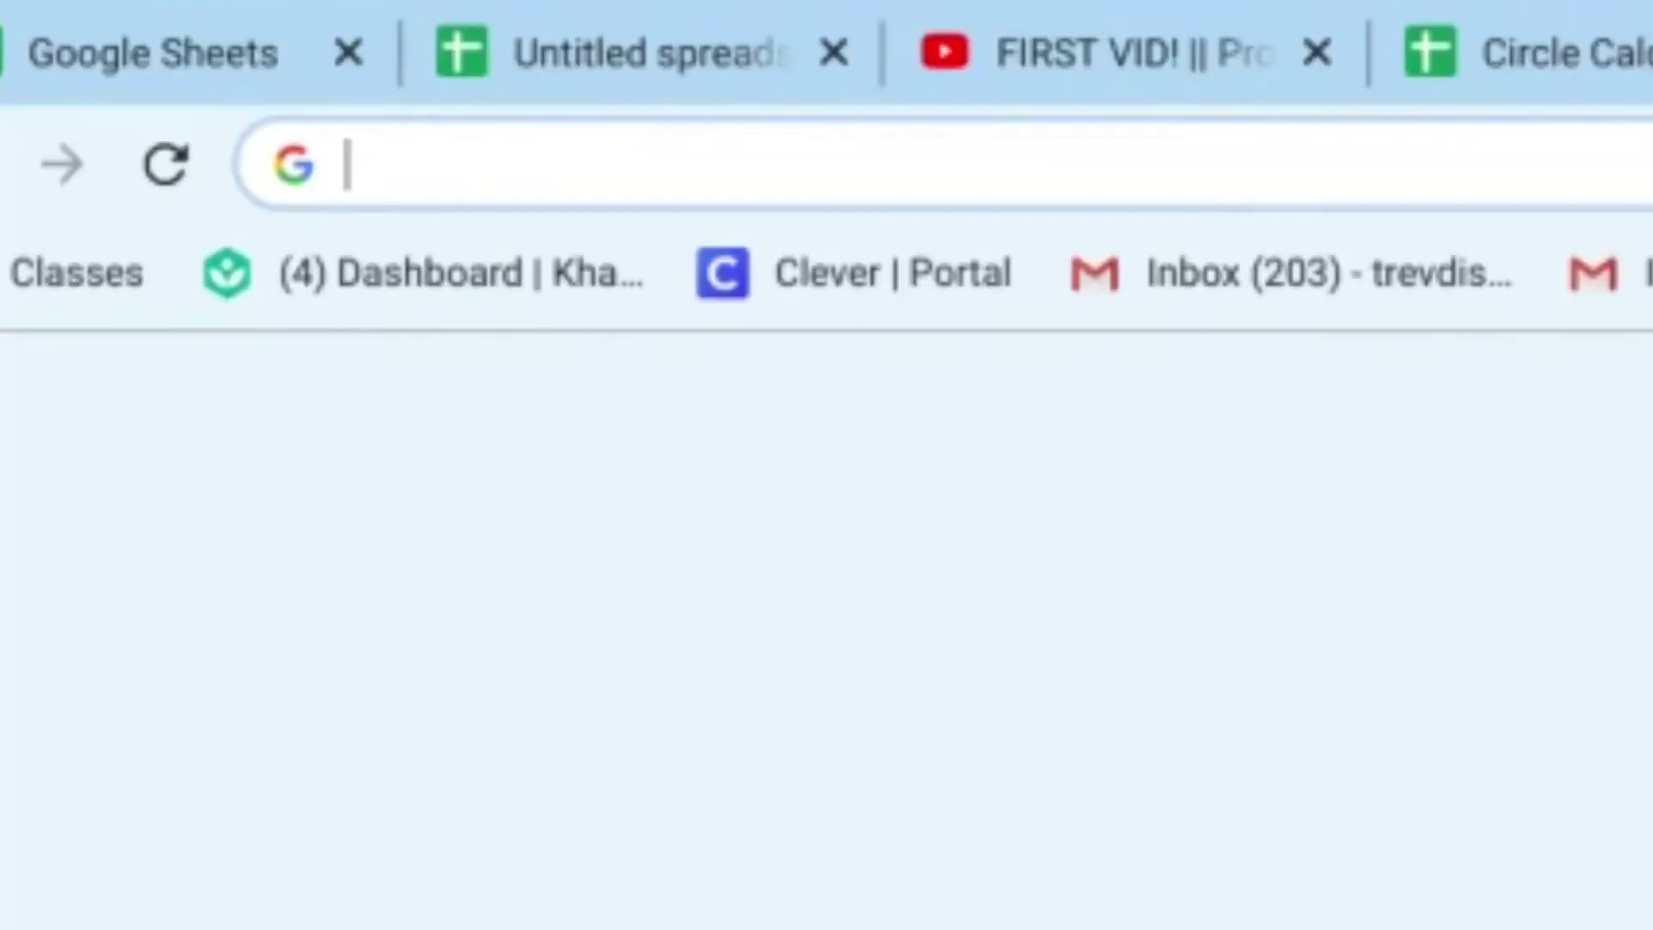
Search 'Calculator' in Chrome and compute 20 + 5 on Google's calculator.
type("Calcula")
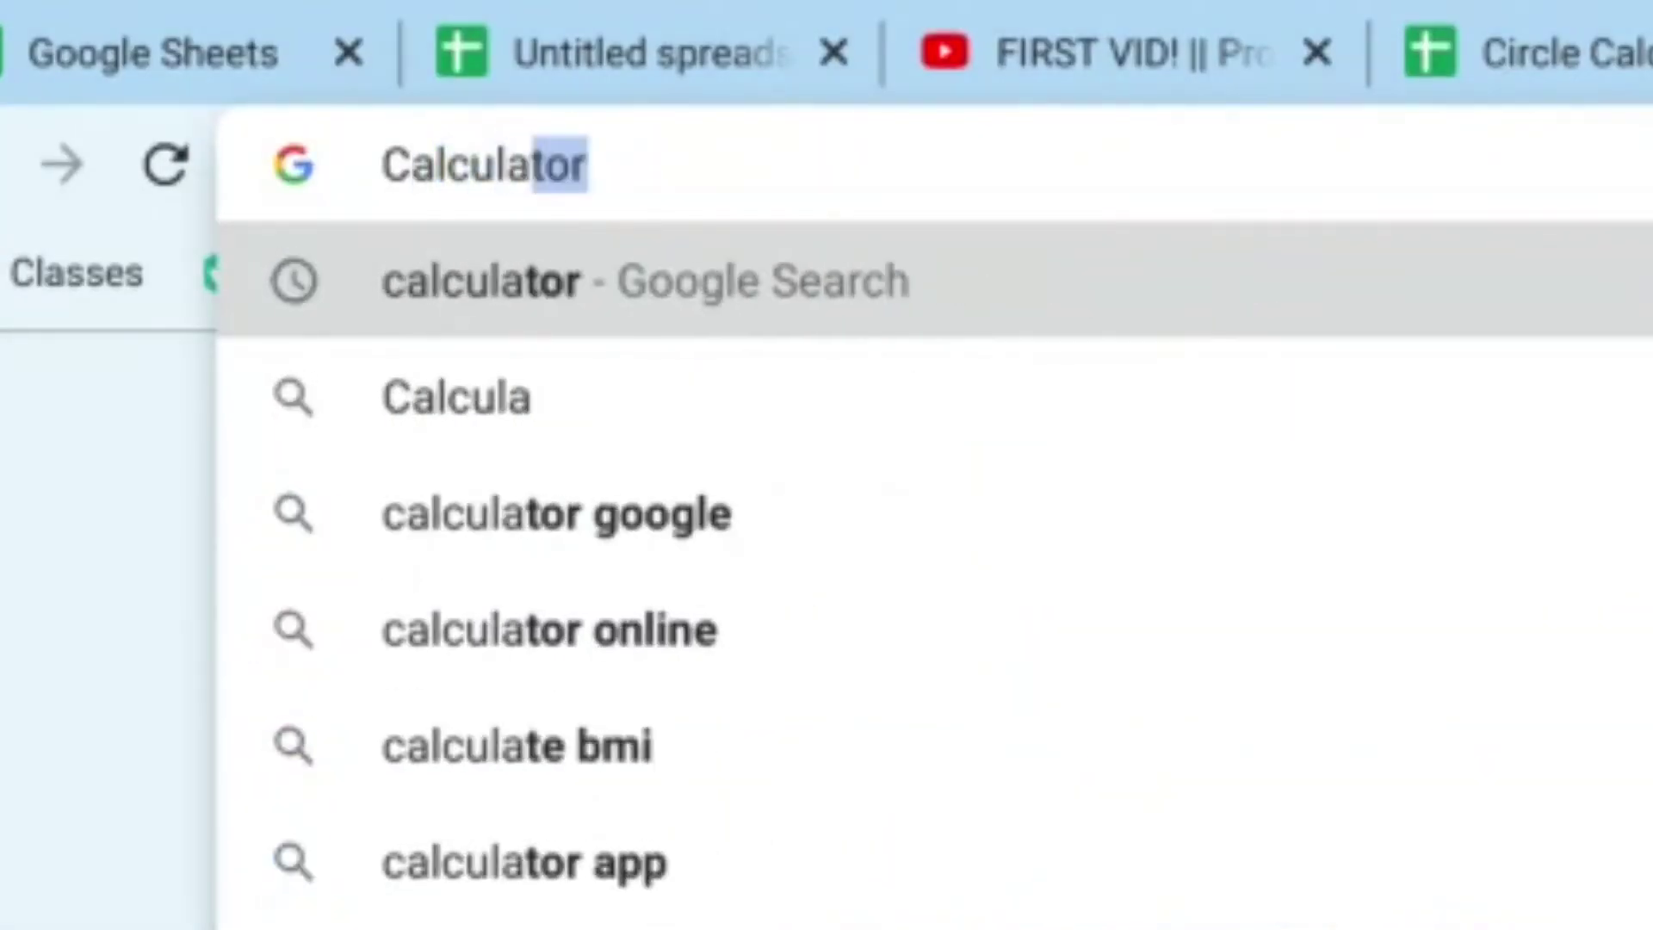
type("tor")
key("Return")
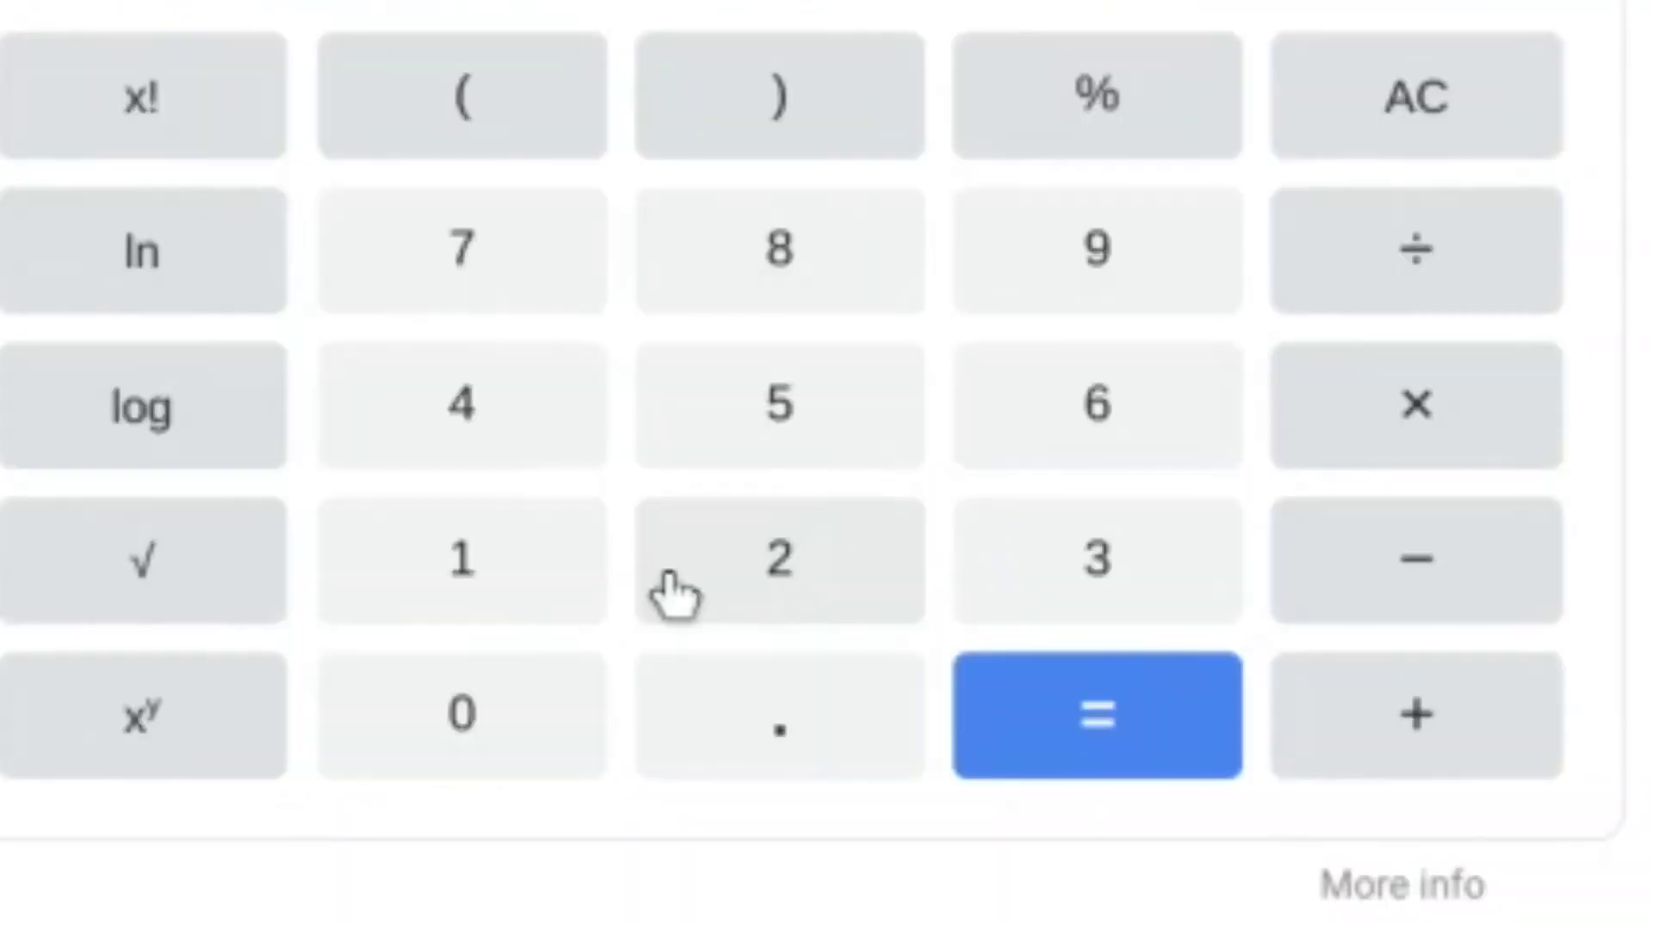
left_click(822, 620)
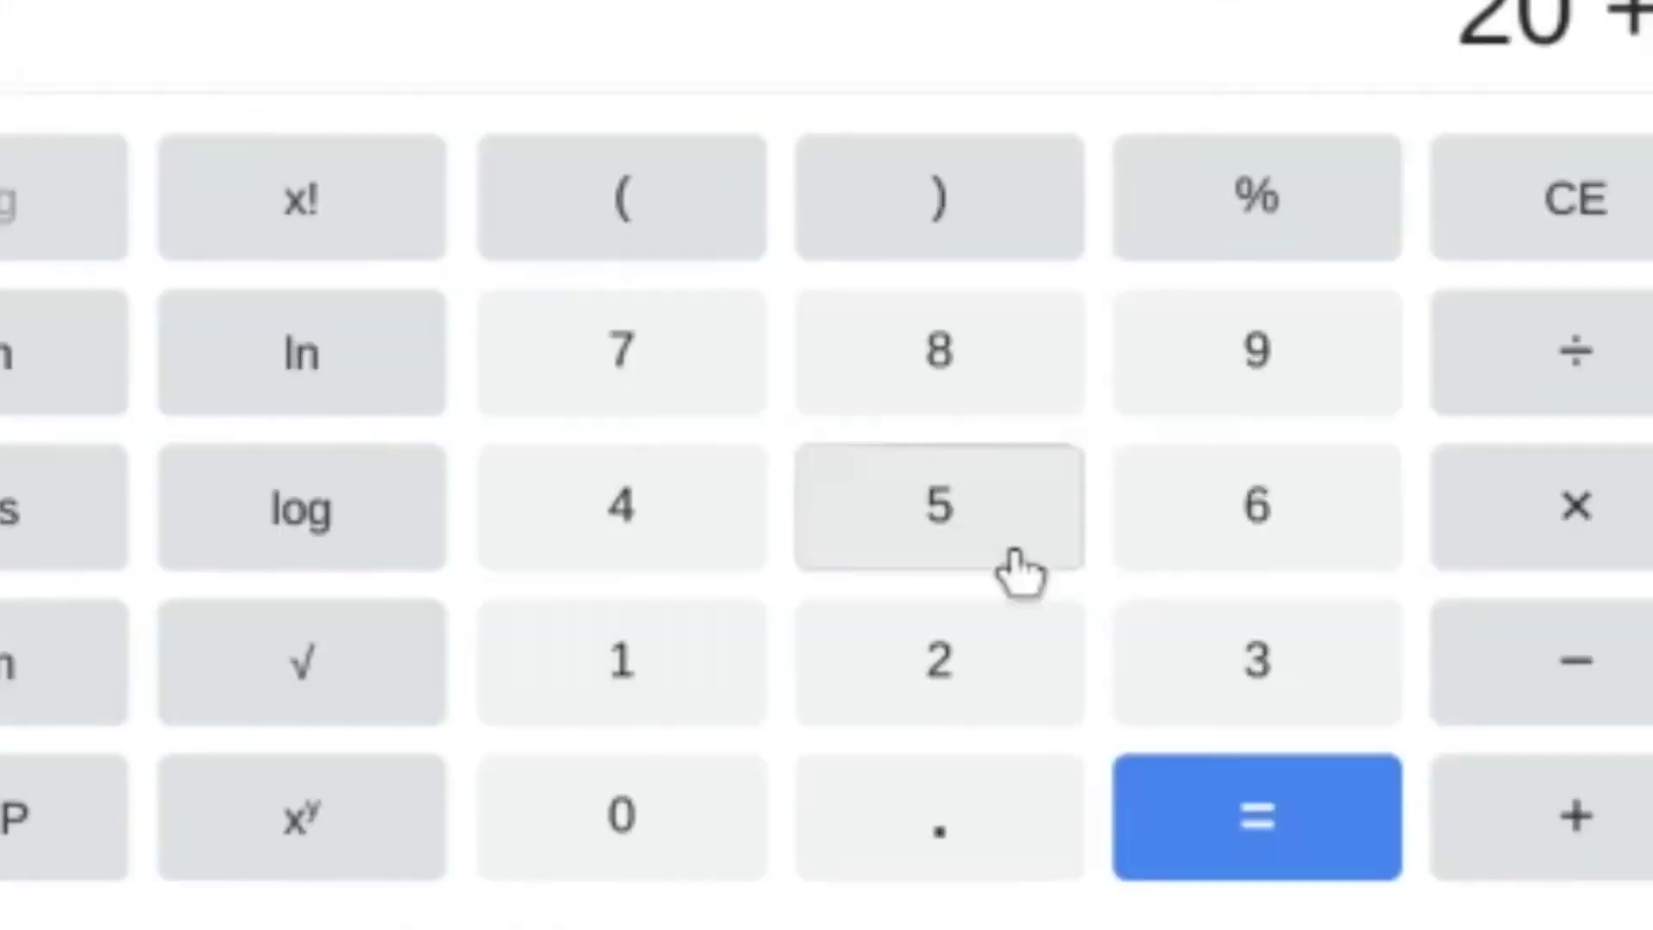
left_click(241, 232)
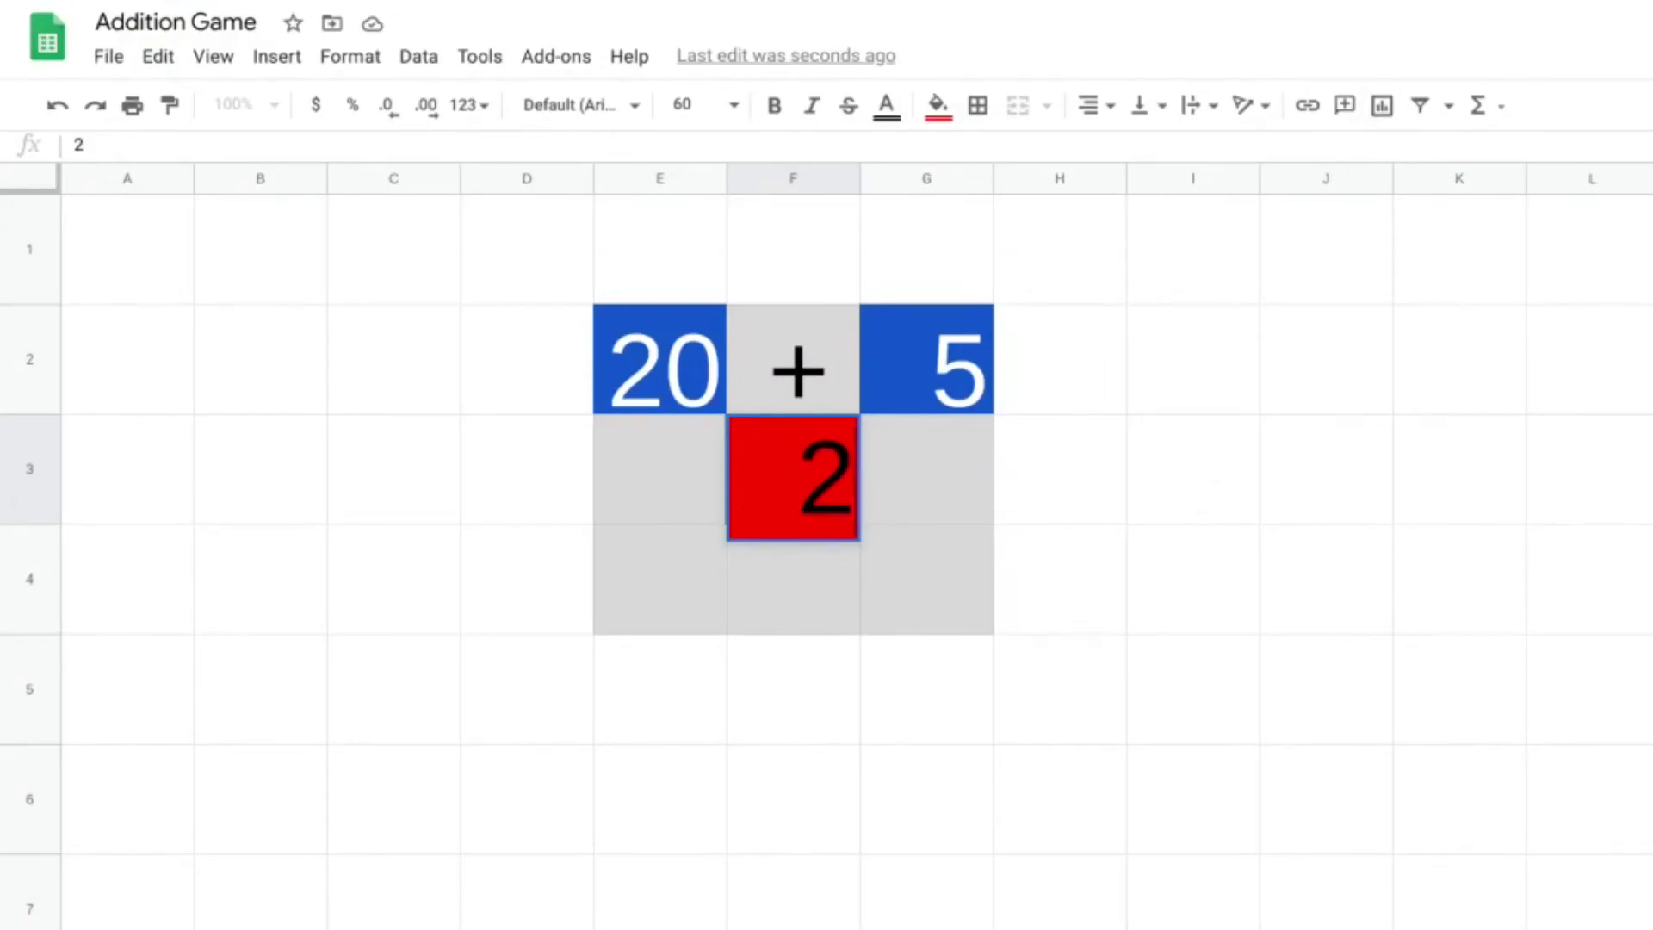
Commit 25 as the quiz answer in F3 so the answer cell turns green.
left_click(1083, 523)
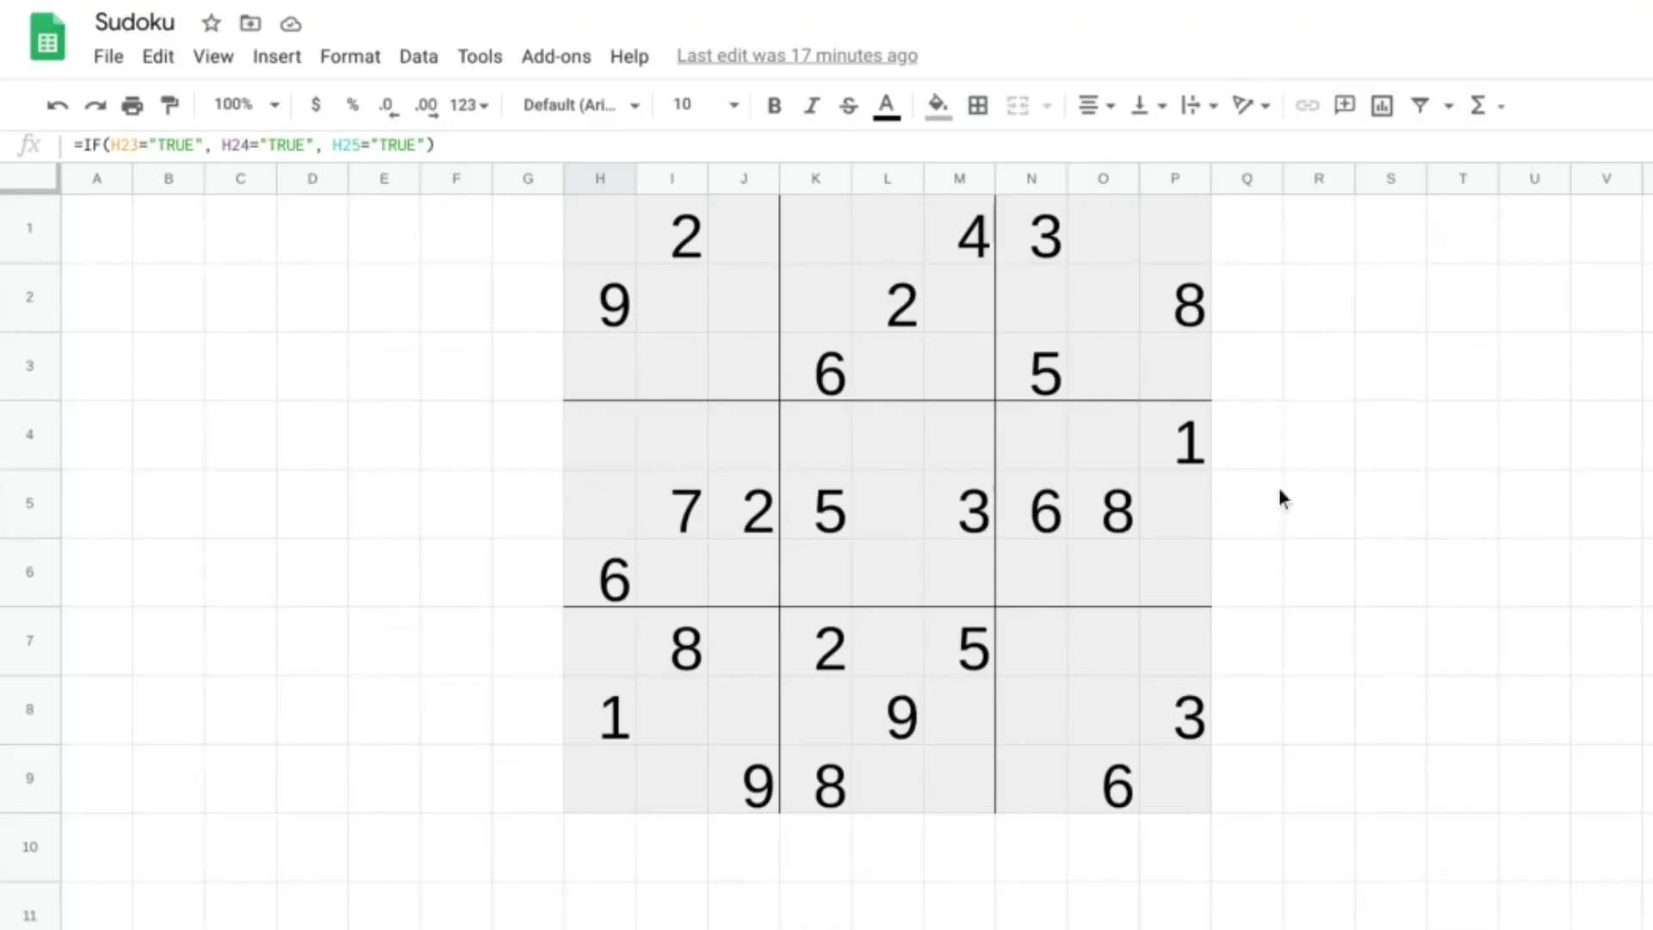
scroll(1202, 509, "down", 10)
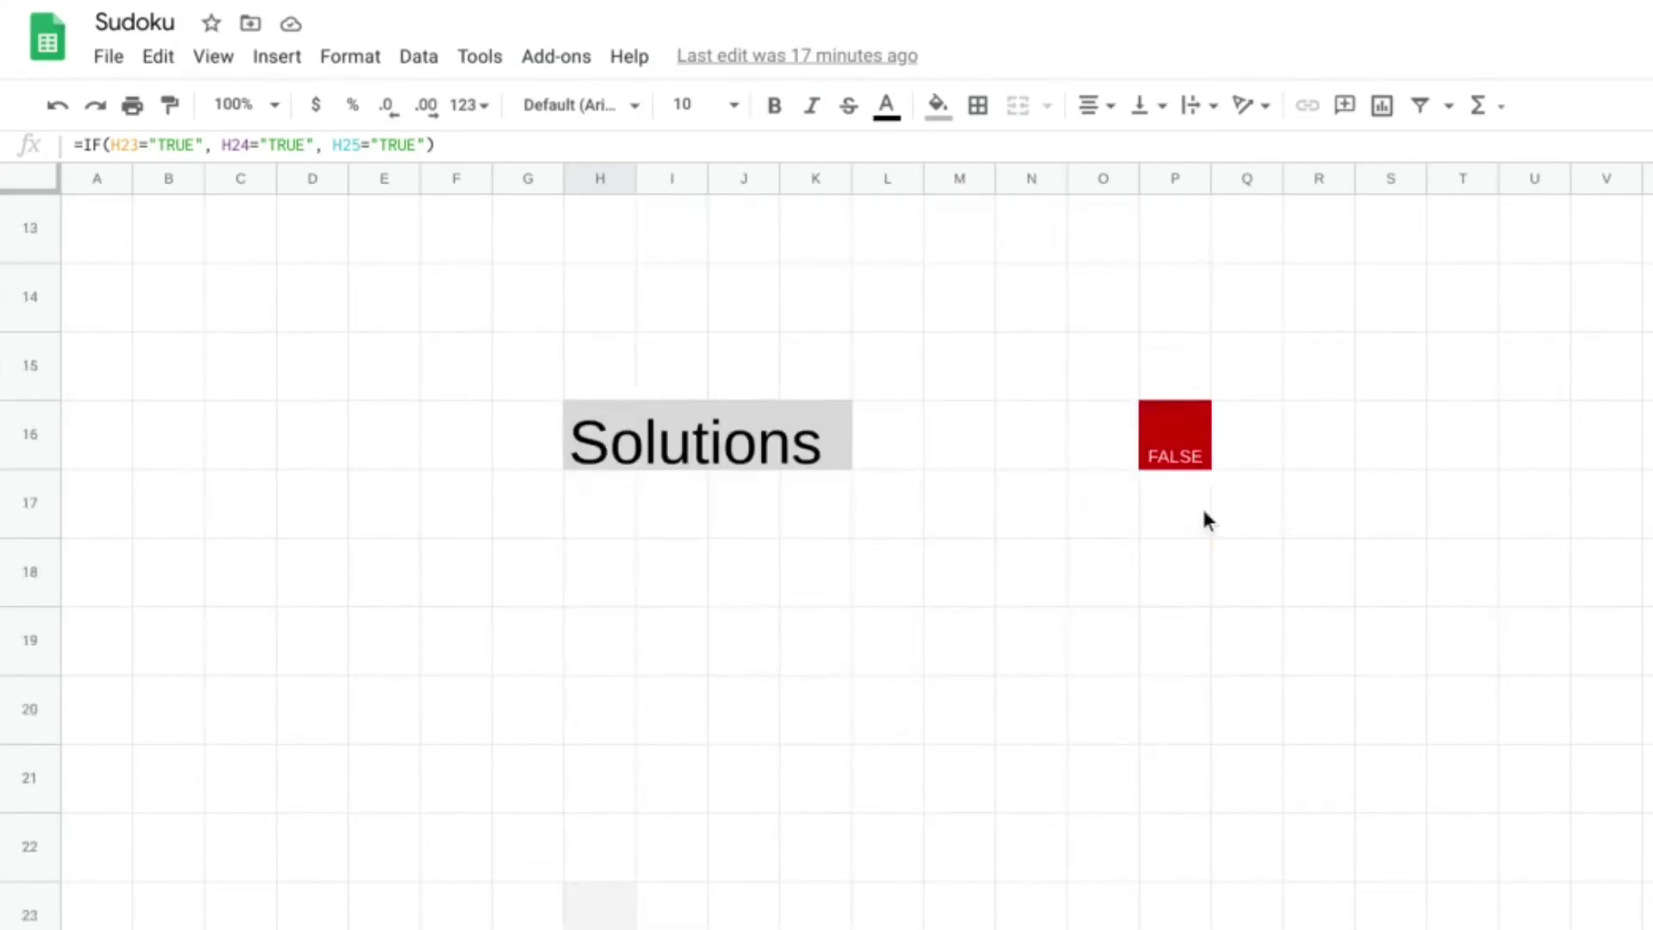
scroll(728, 456, "up", 2)
left_click(624, 306)
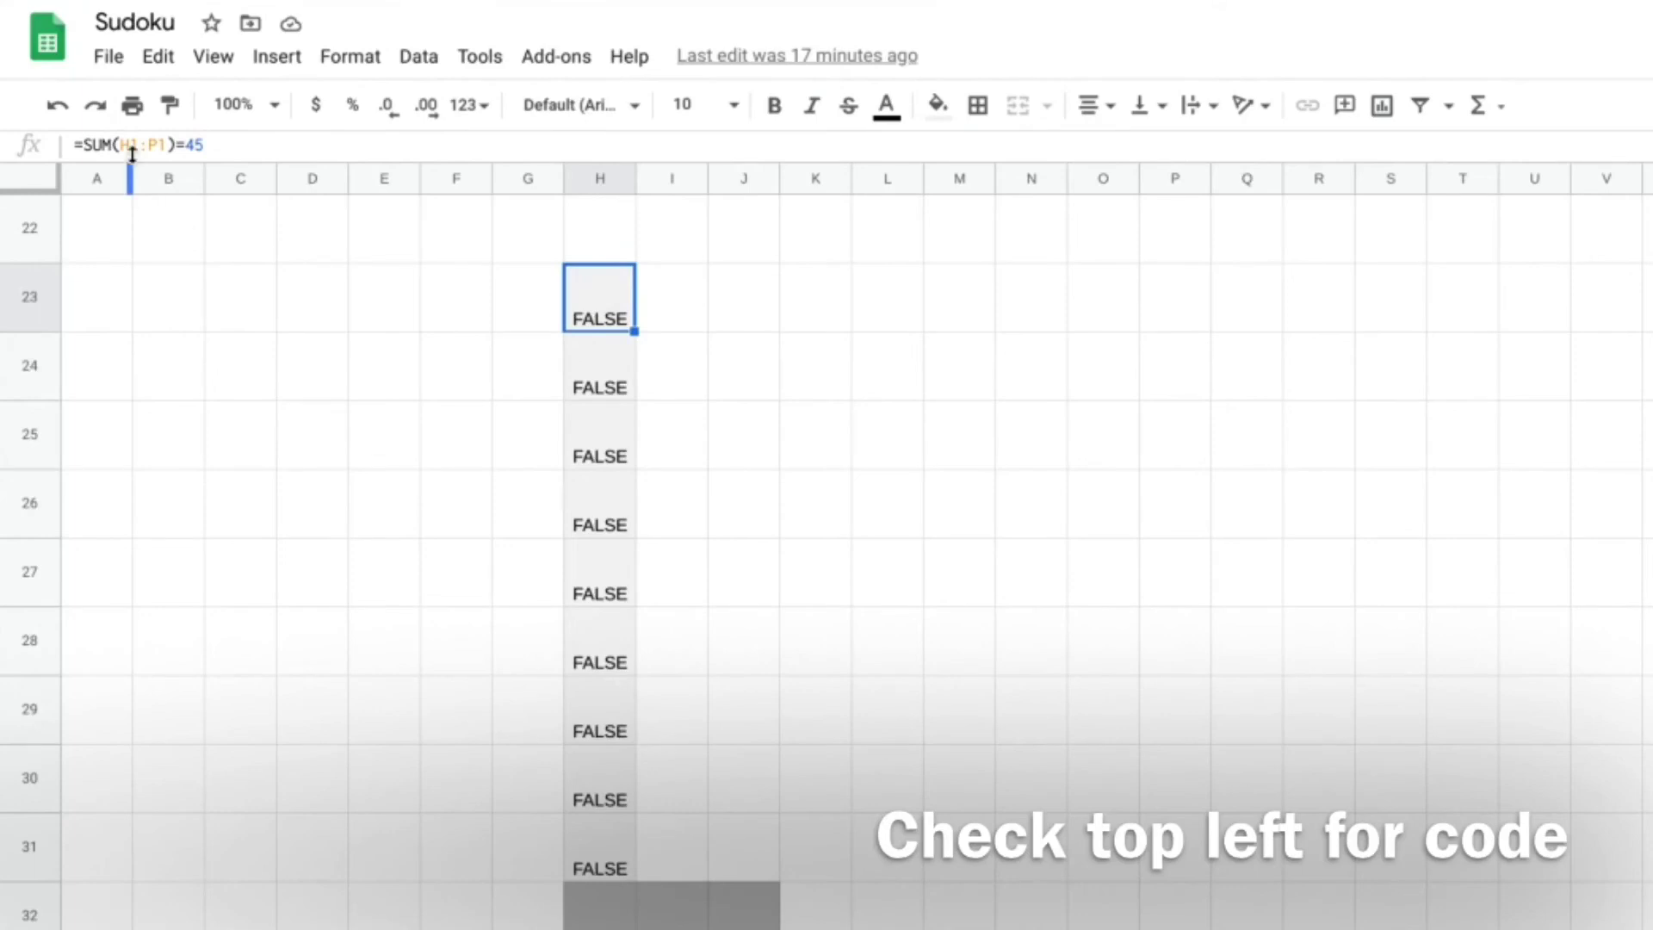
scroll(749, 540, "up", 3)
scroll(747, 541, "up", 8)
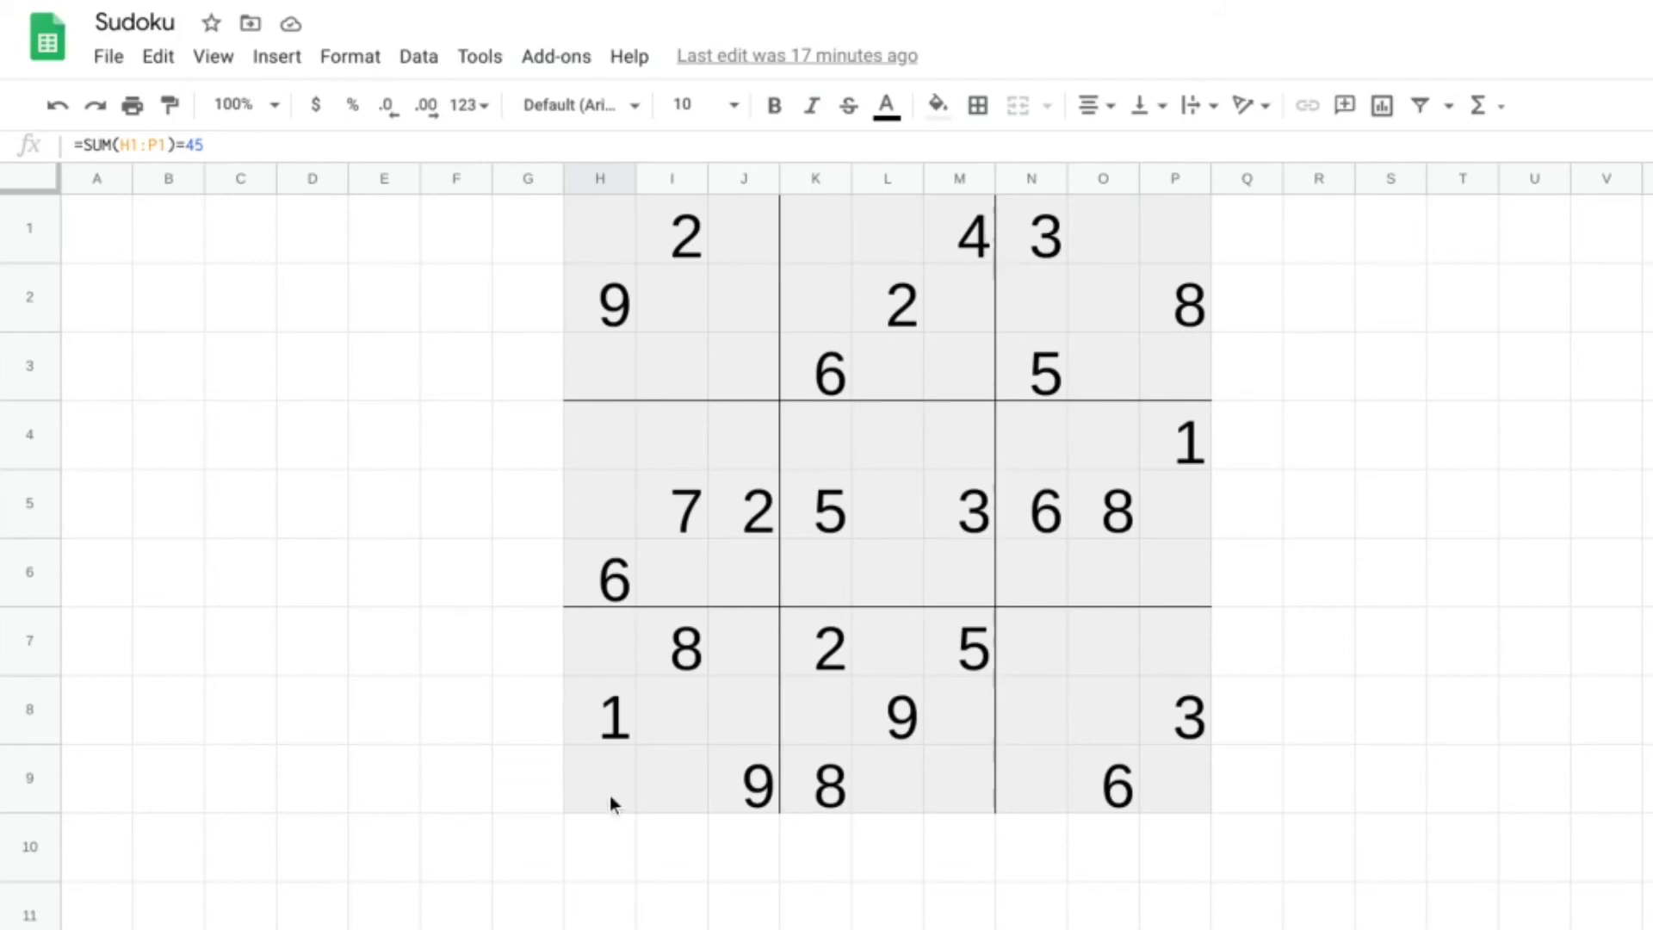
scroll(610, 794, "down", 7)
scroll(609, 797, "up", 7)
scroll(612, 809, "down", 12)
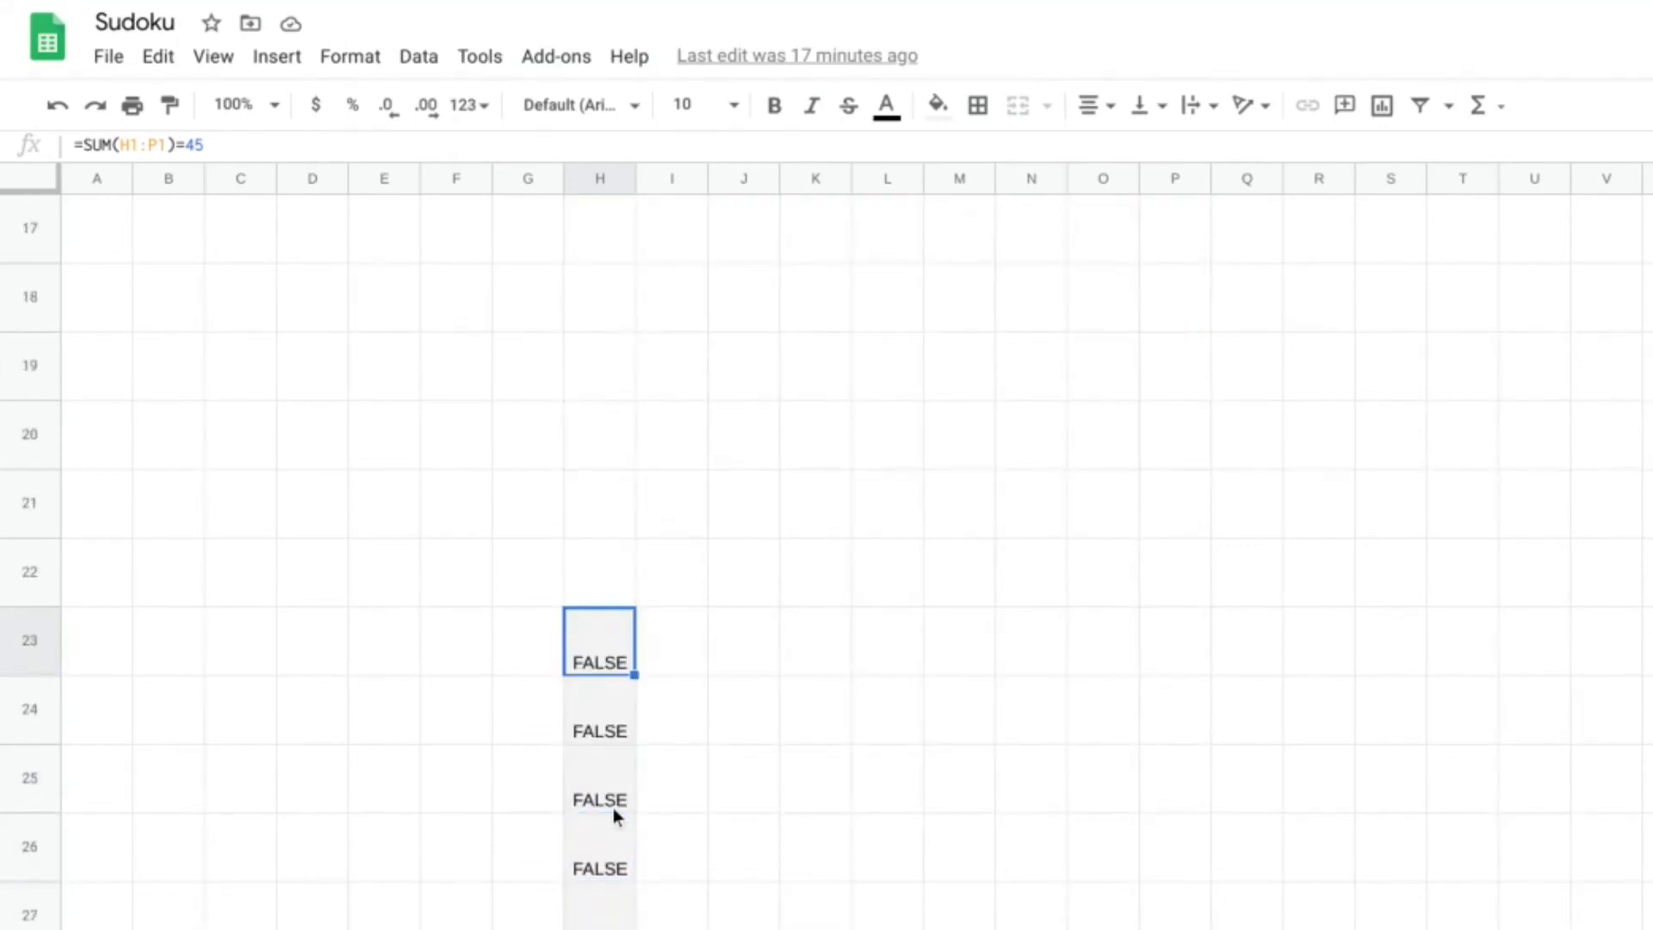
scroll(613, 629, "up", 12)
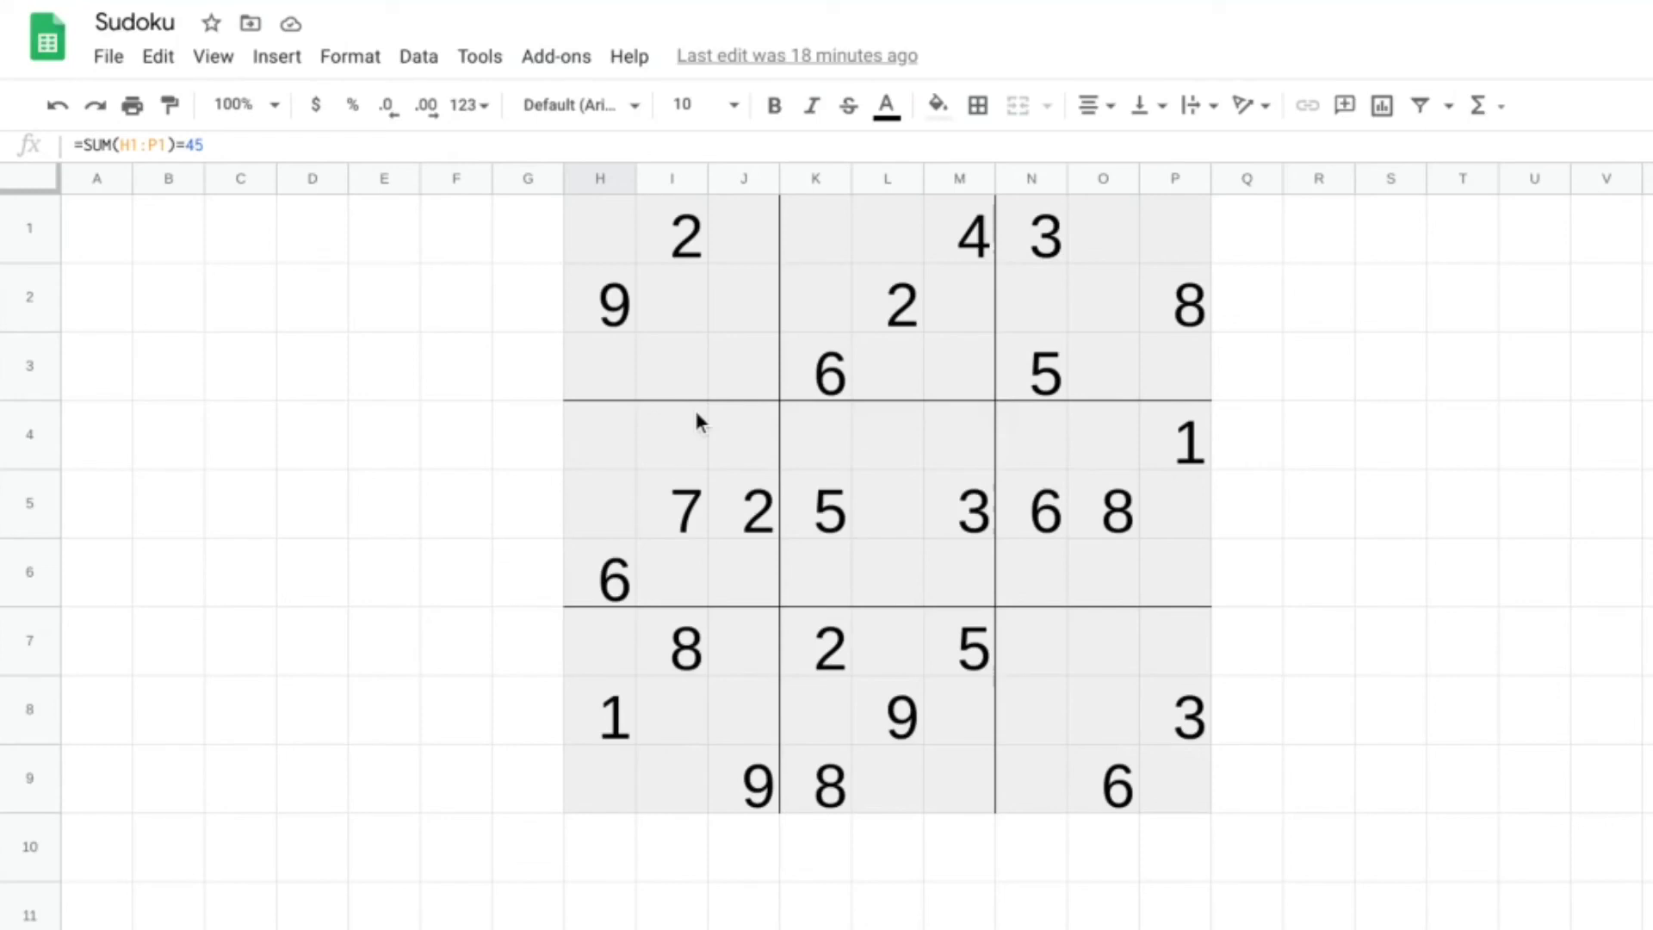
scroll(746, 302, "down", 1)
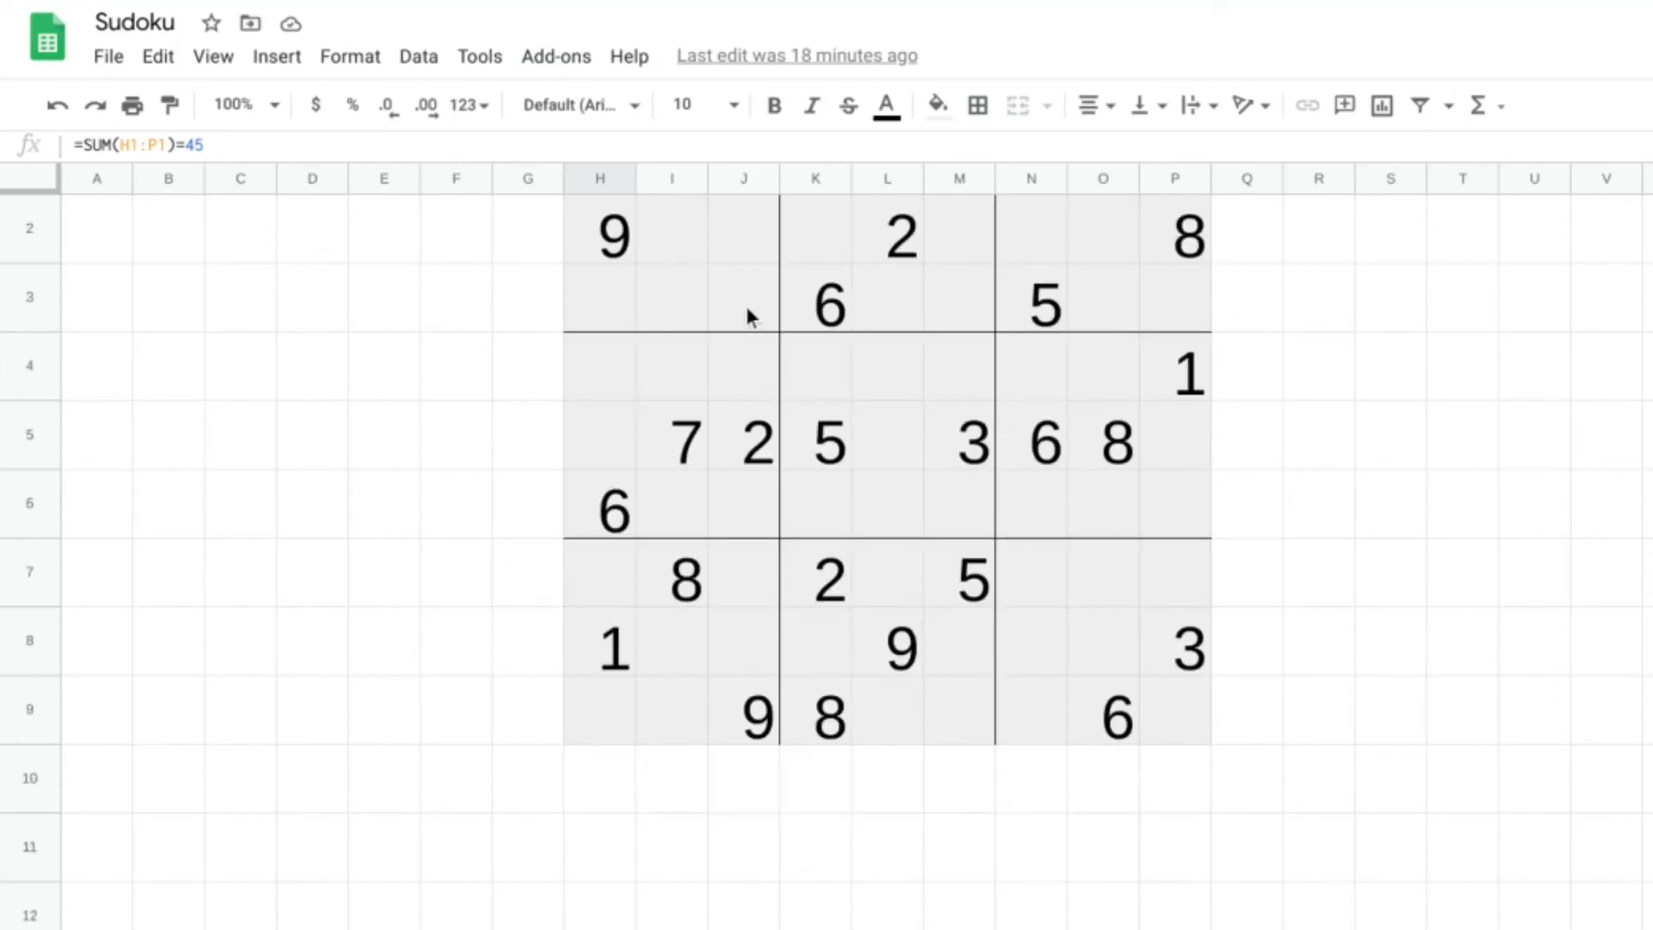
scroll(757, 746, "down", 20)
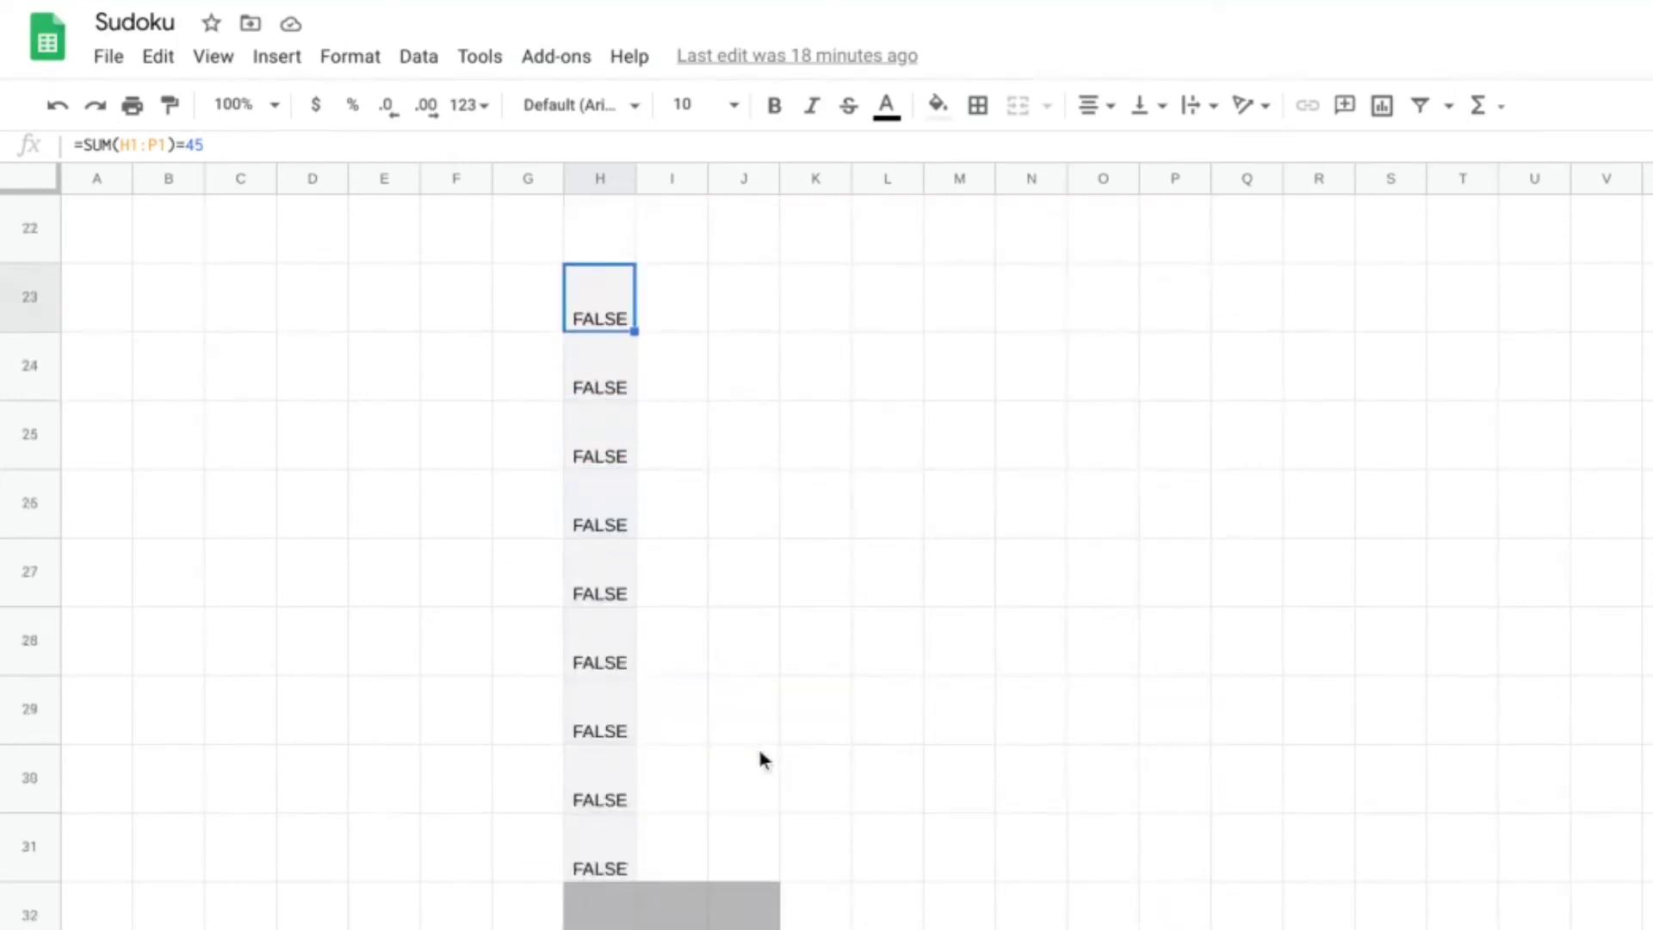
scroll(758, 746, "up", 3)
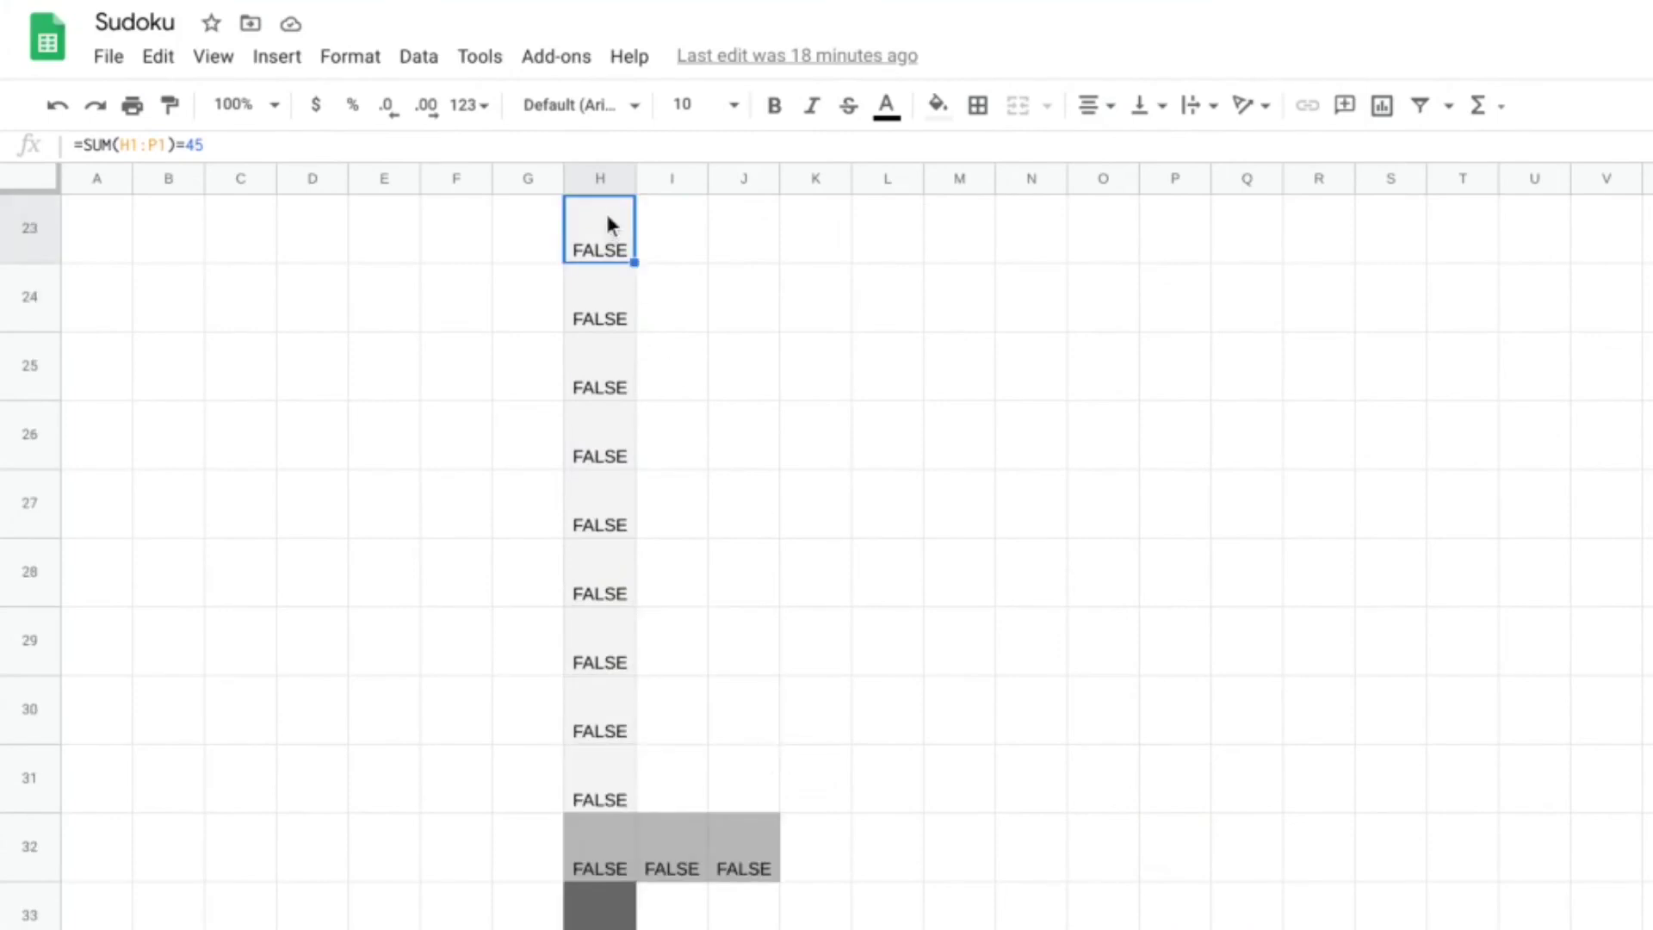
scroll(606, 210, "down", 7)
left_click(620, 715)
left_click(680, 706)
left_click(757, 698)
left_click(654, 715)
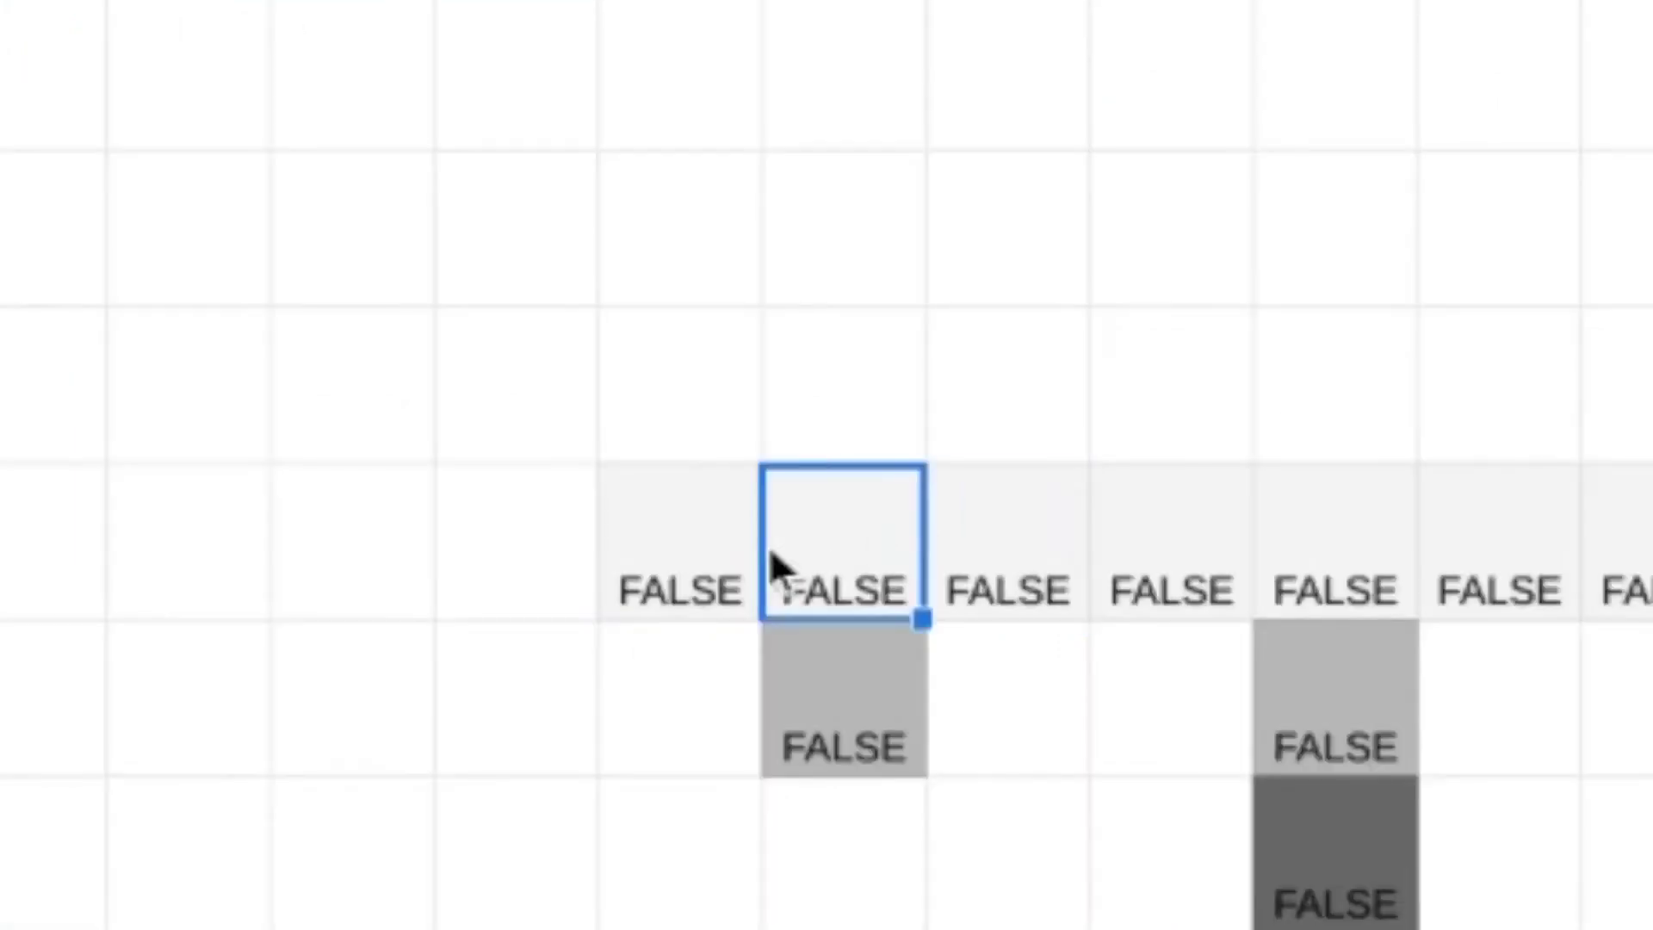
left_click(628, 711)
left_click(713, 714)
left_click(673, 754)
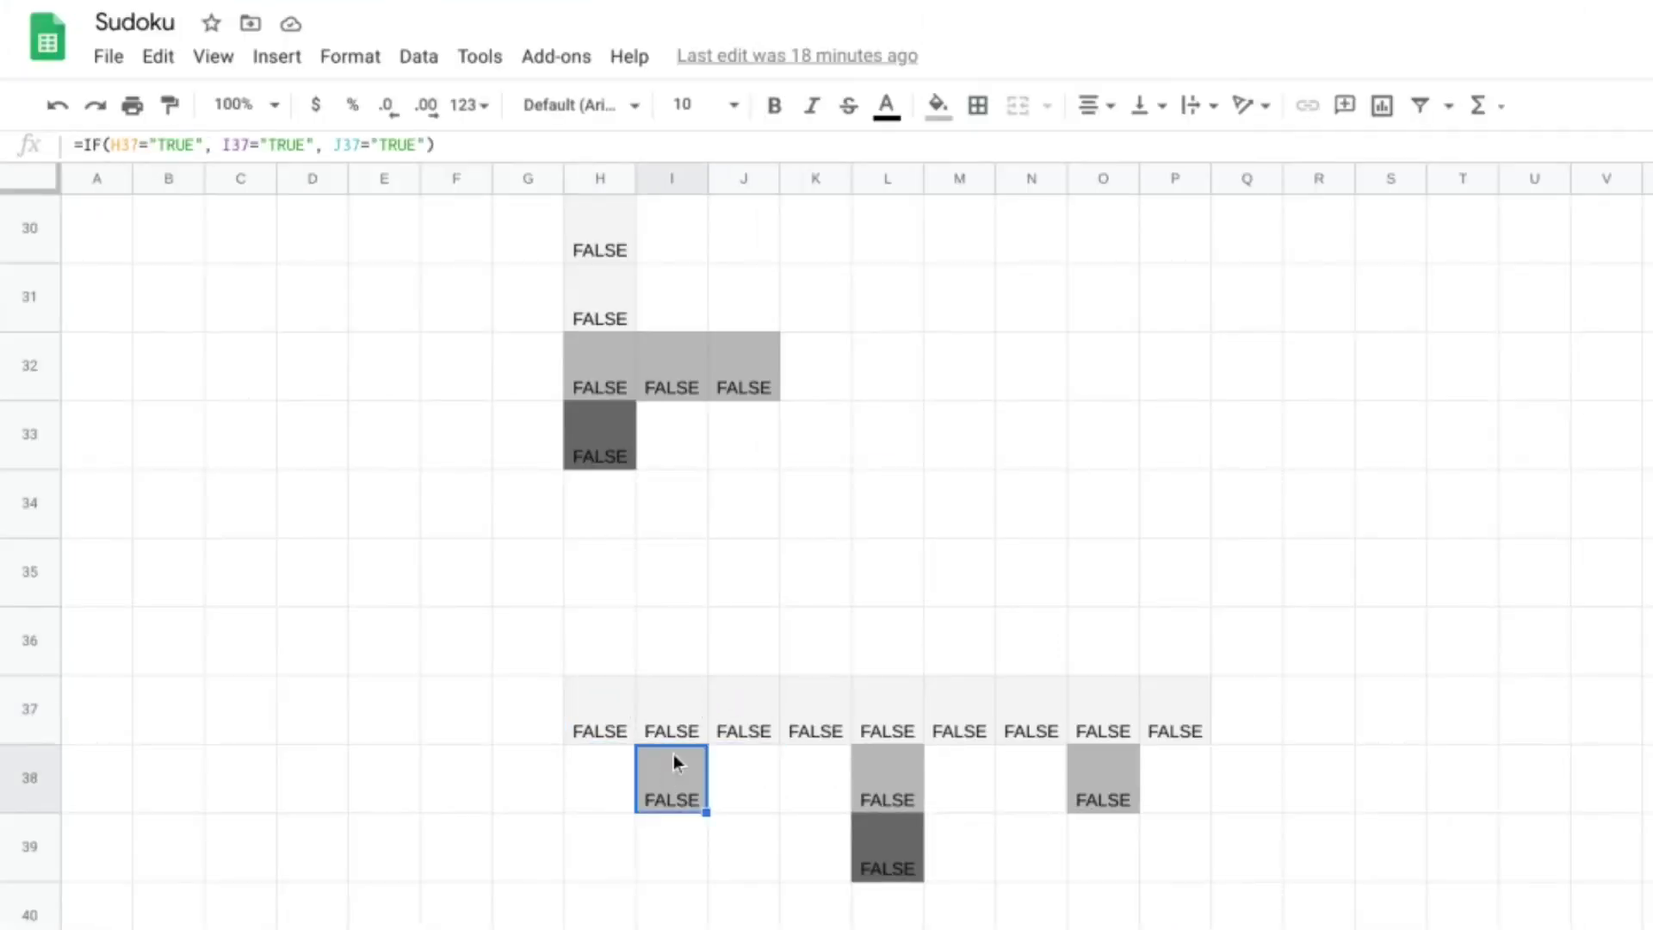
left_click(734, 734)
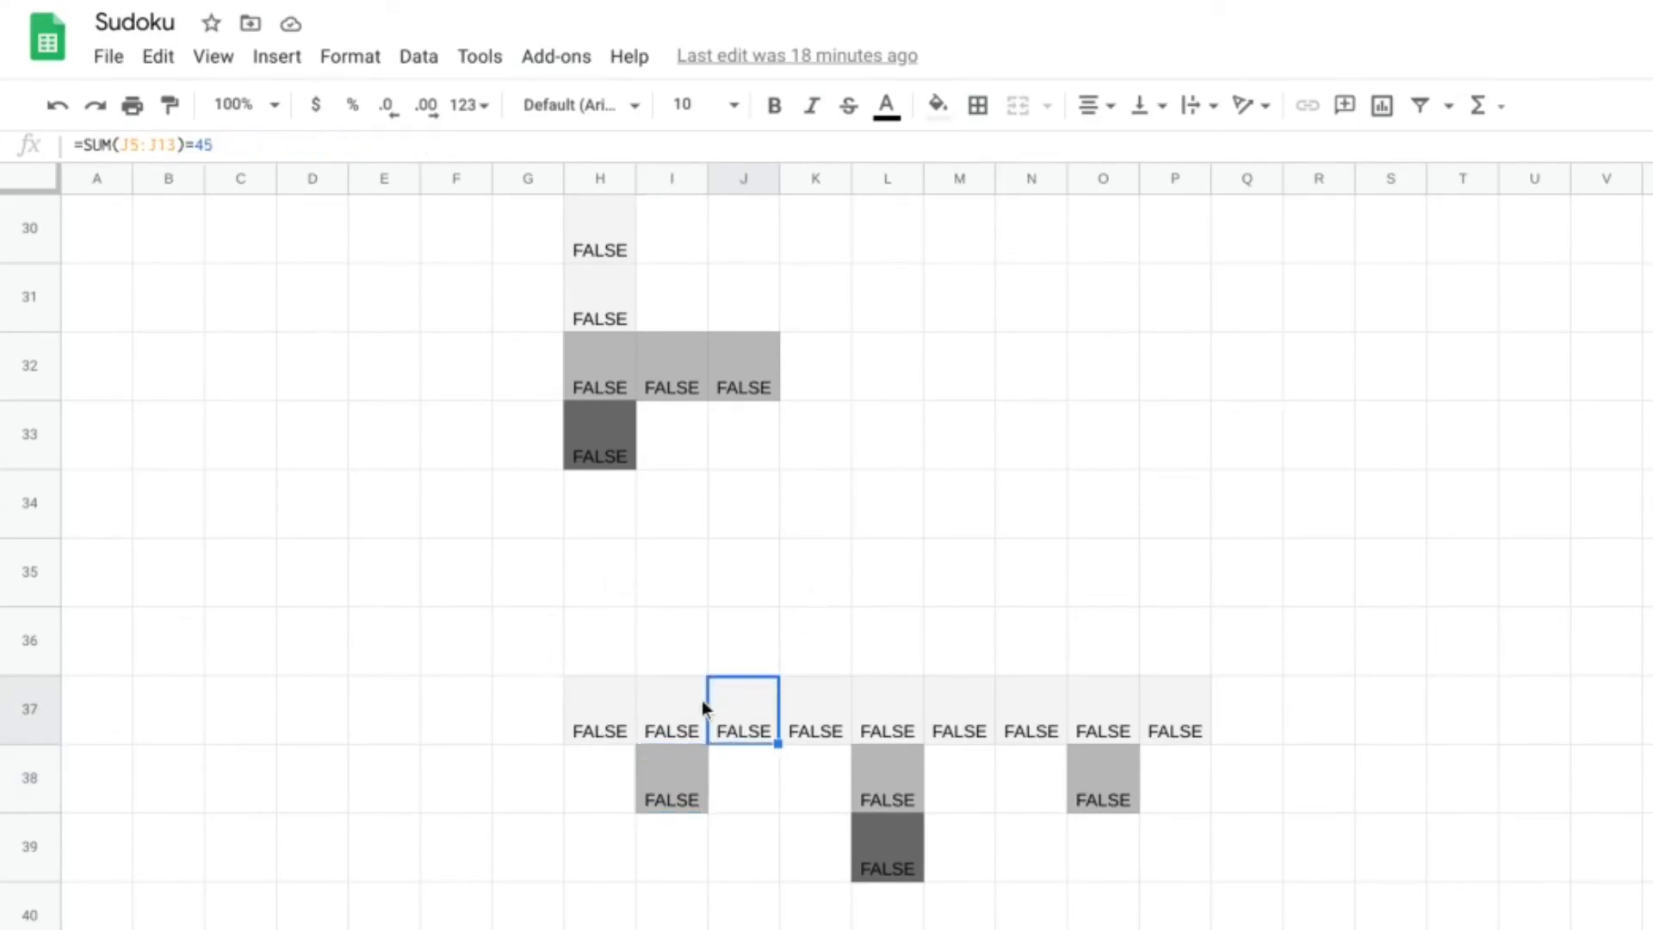
scroll(678, 649, "up", 10)
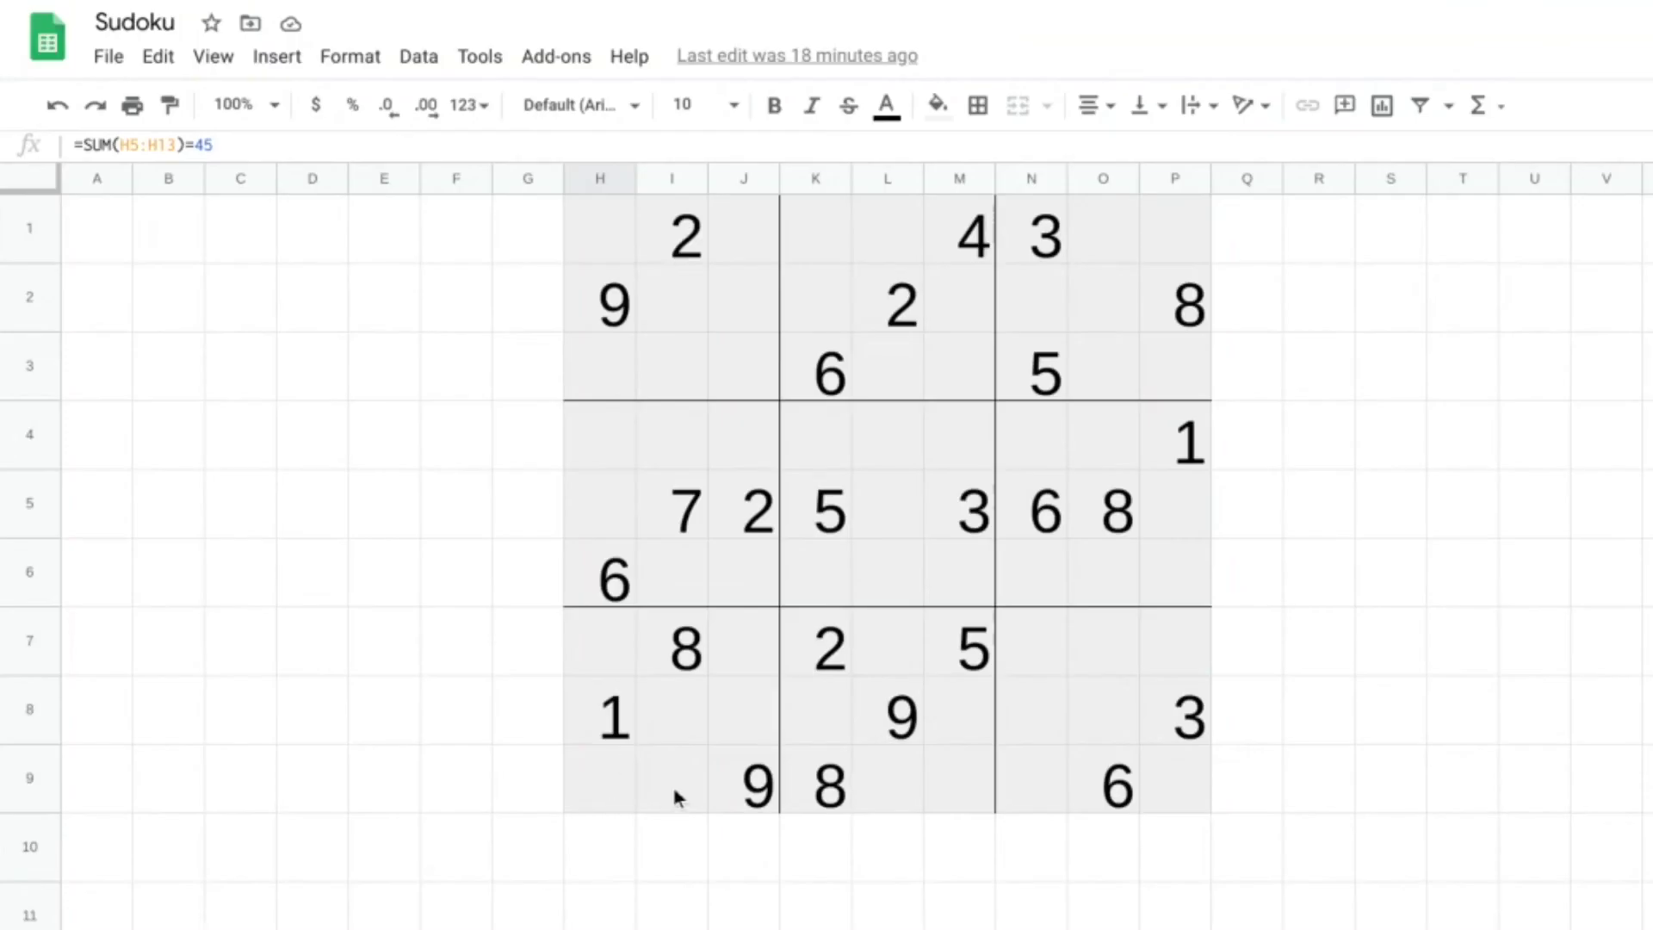
scroll(813, 753, "down", 10)
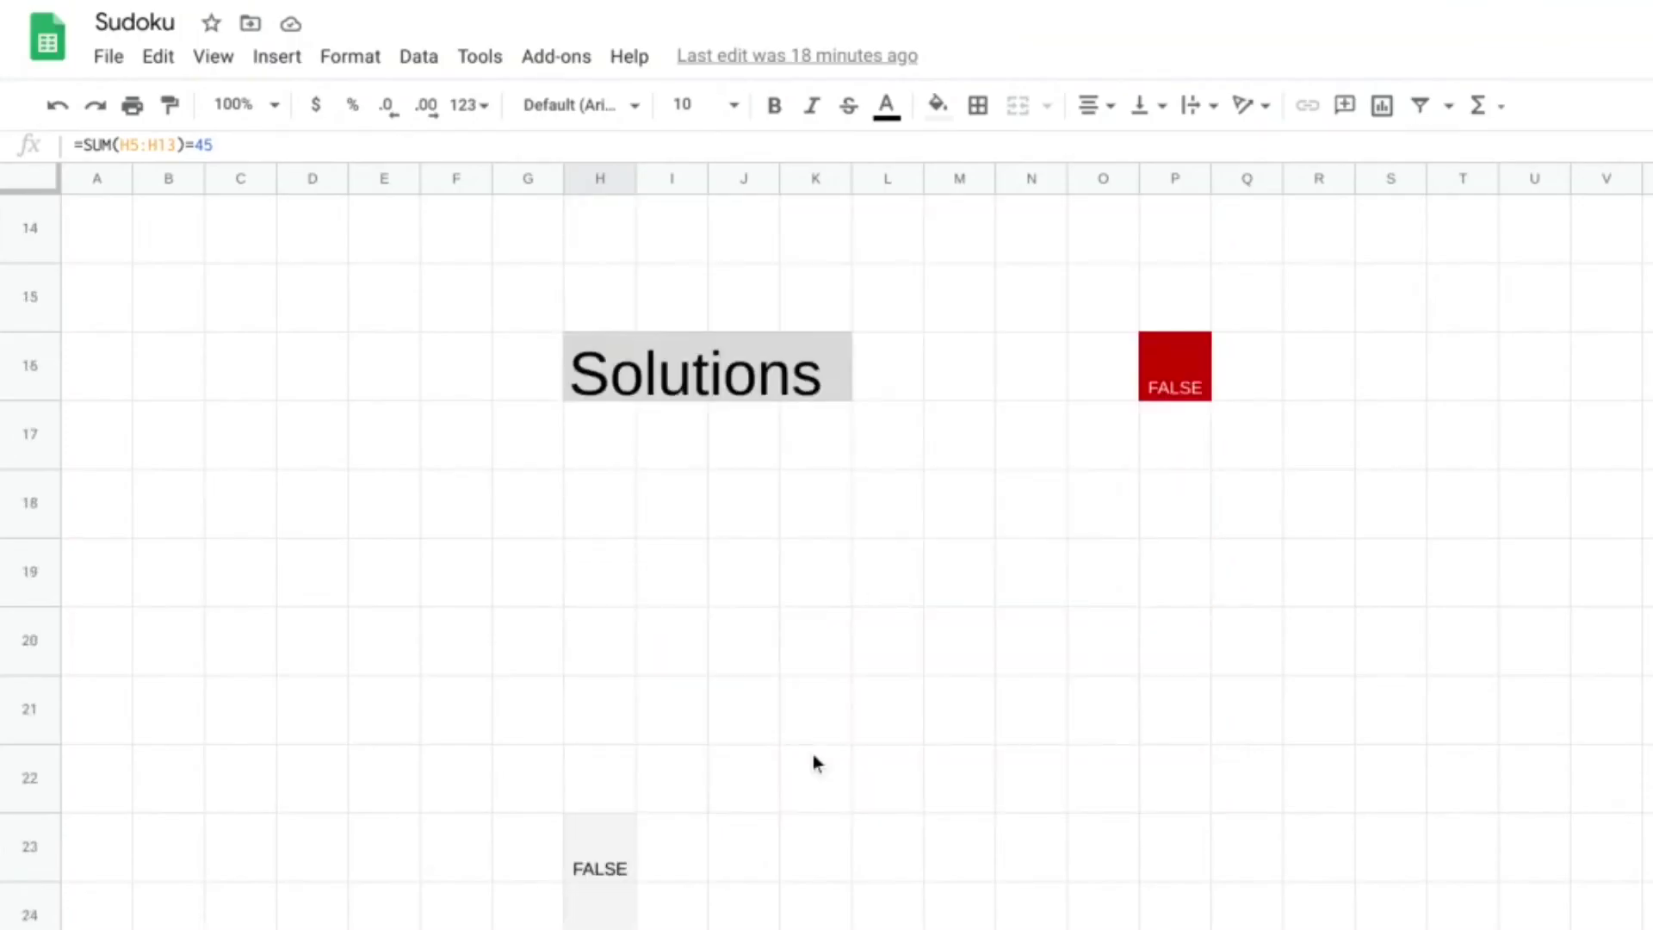
scroll(813, 753, "down", 5)
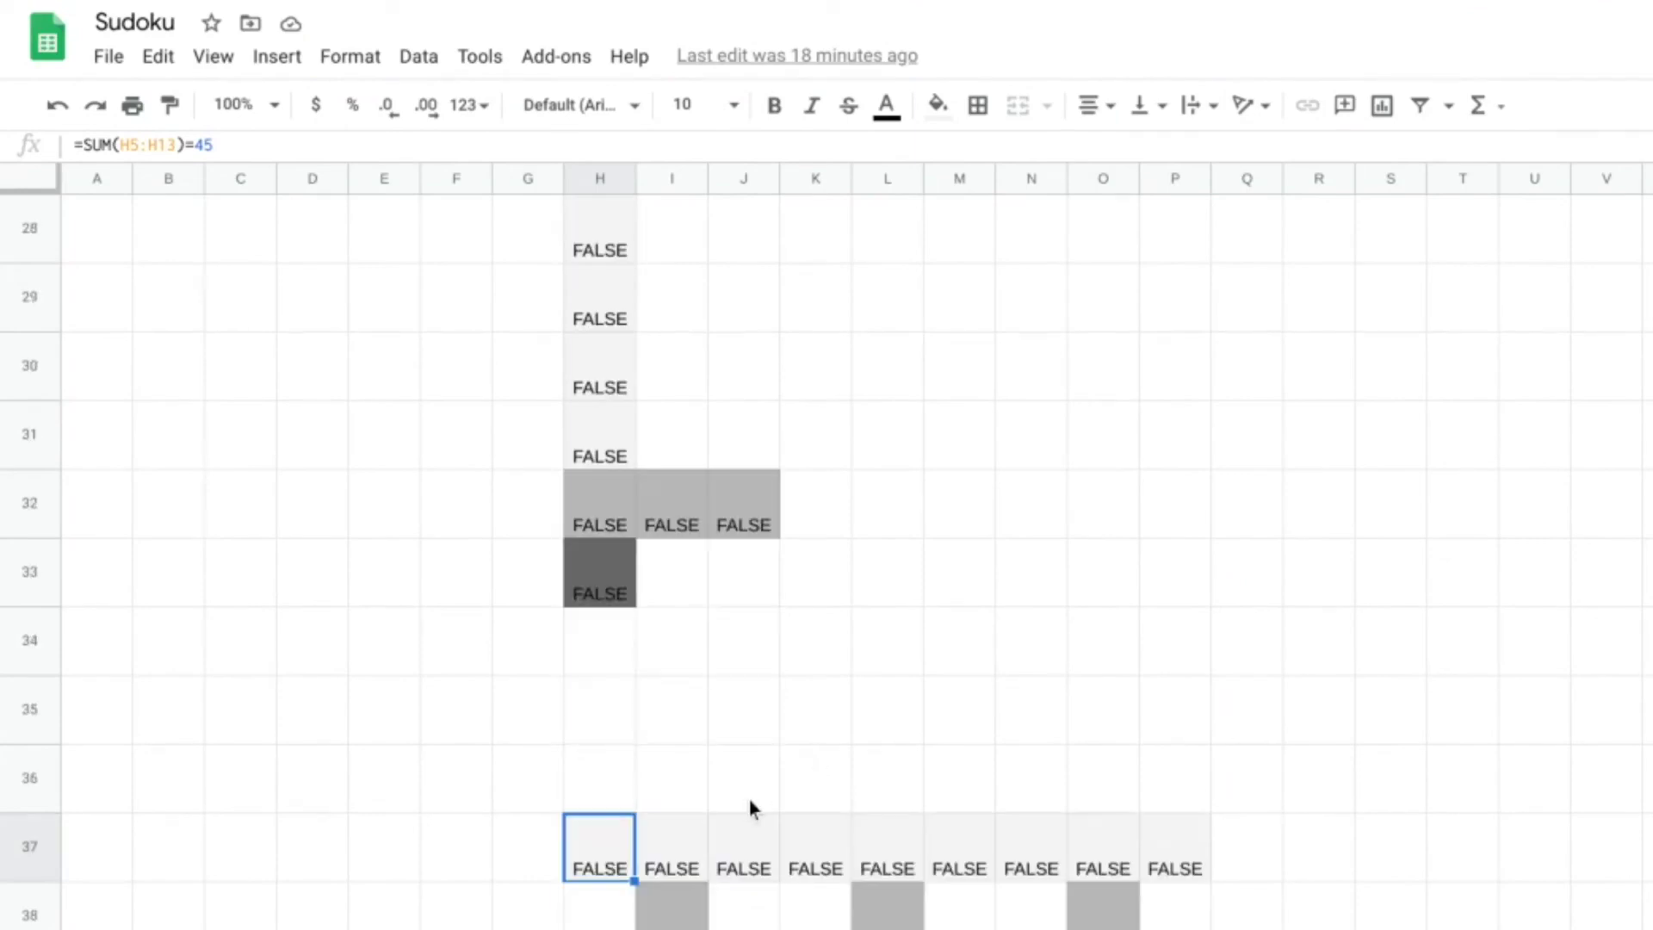
scroll(777, 747, "down", 2)
scroll(667, 344, "up", 5)
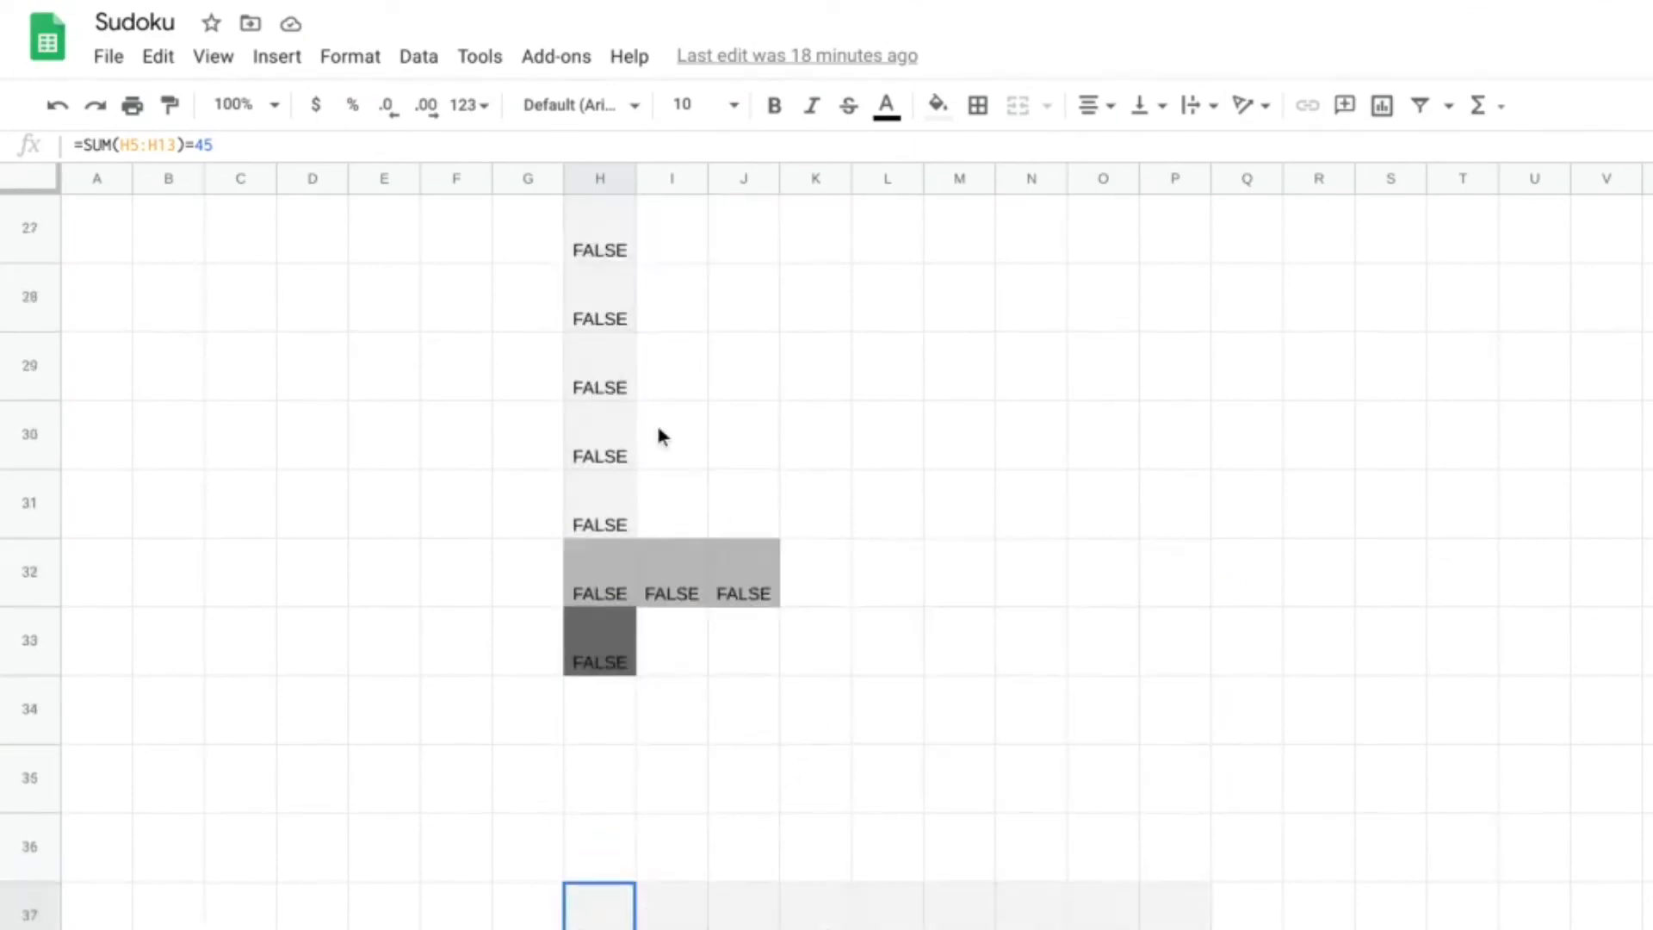
scroll(740, 482, "down", 5)
scroll(809, 699, "down", 5)
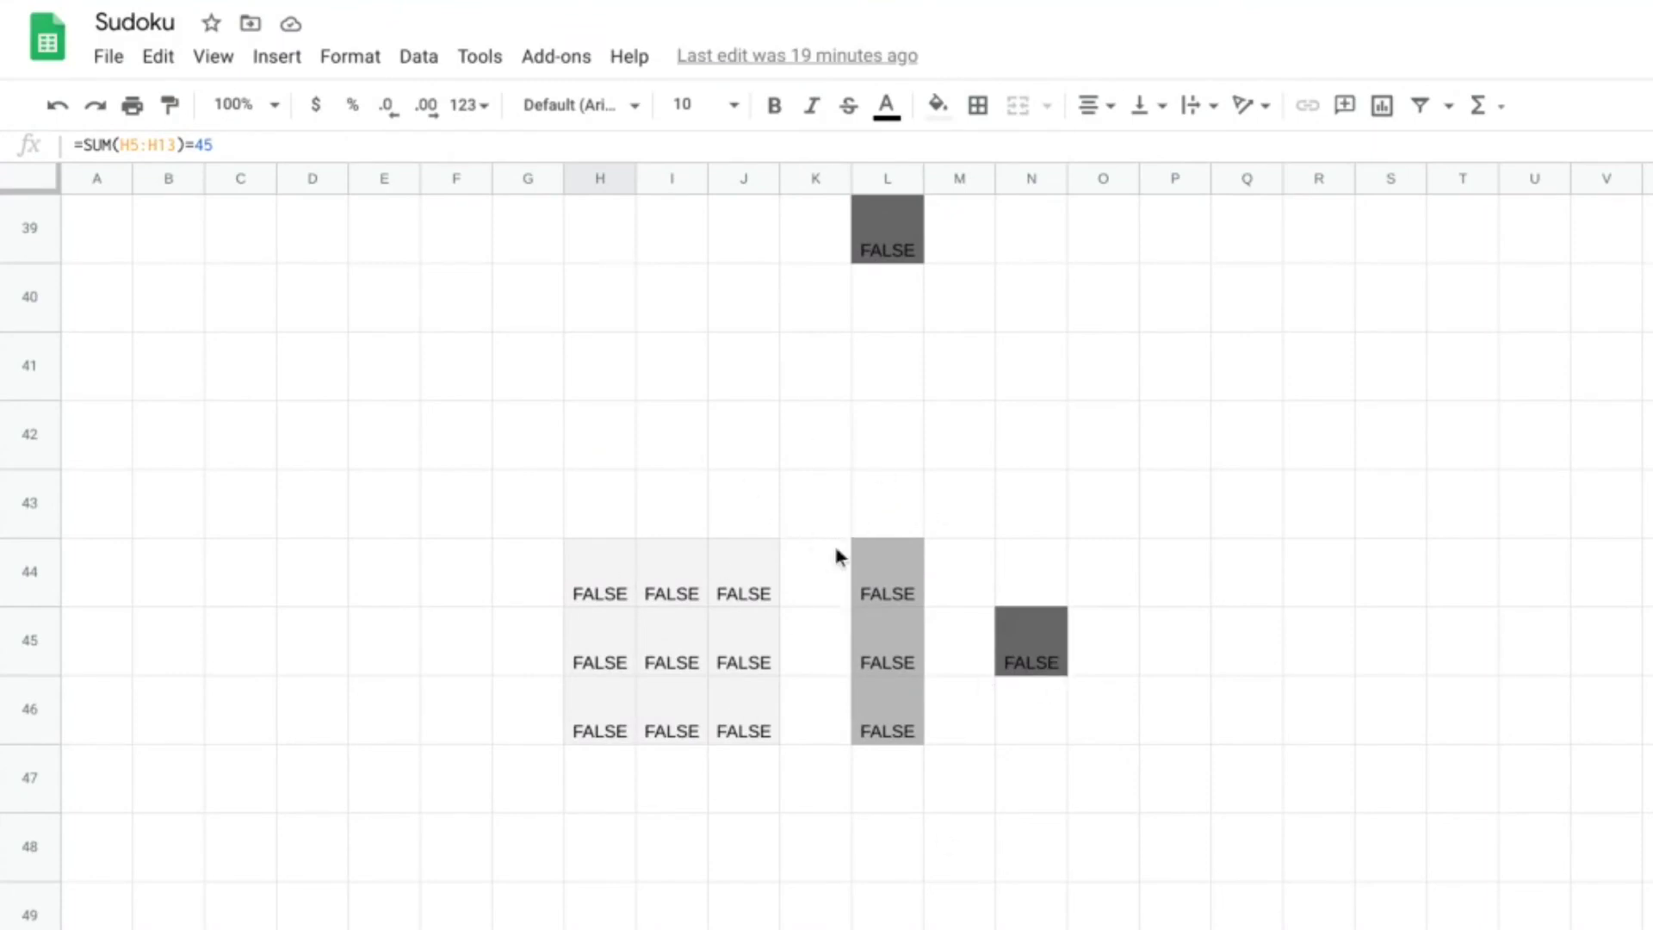
scroll(765, 556, "up", 20)
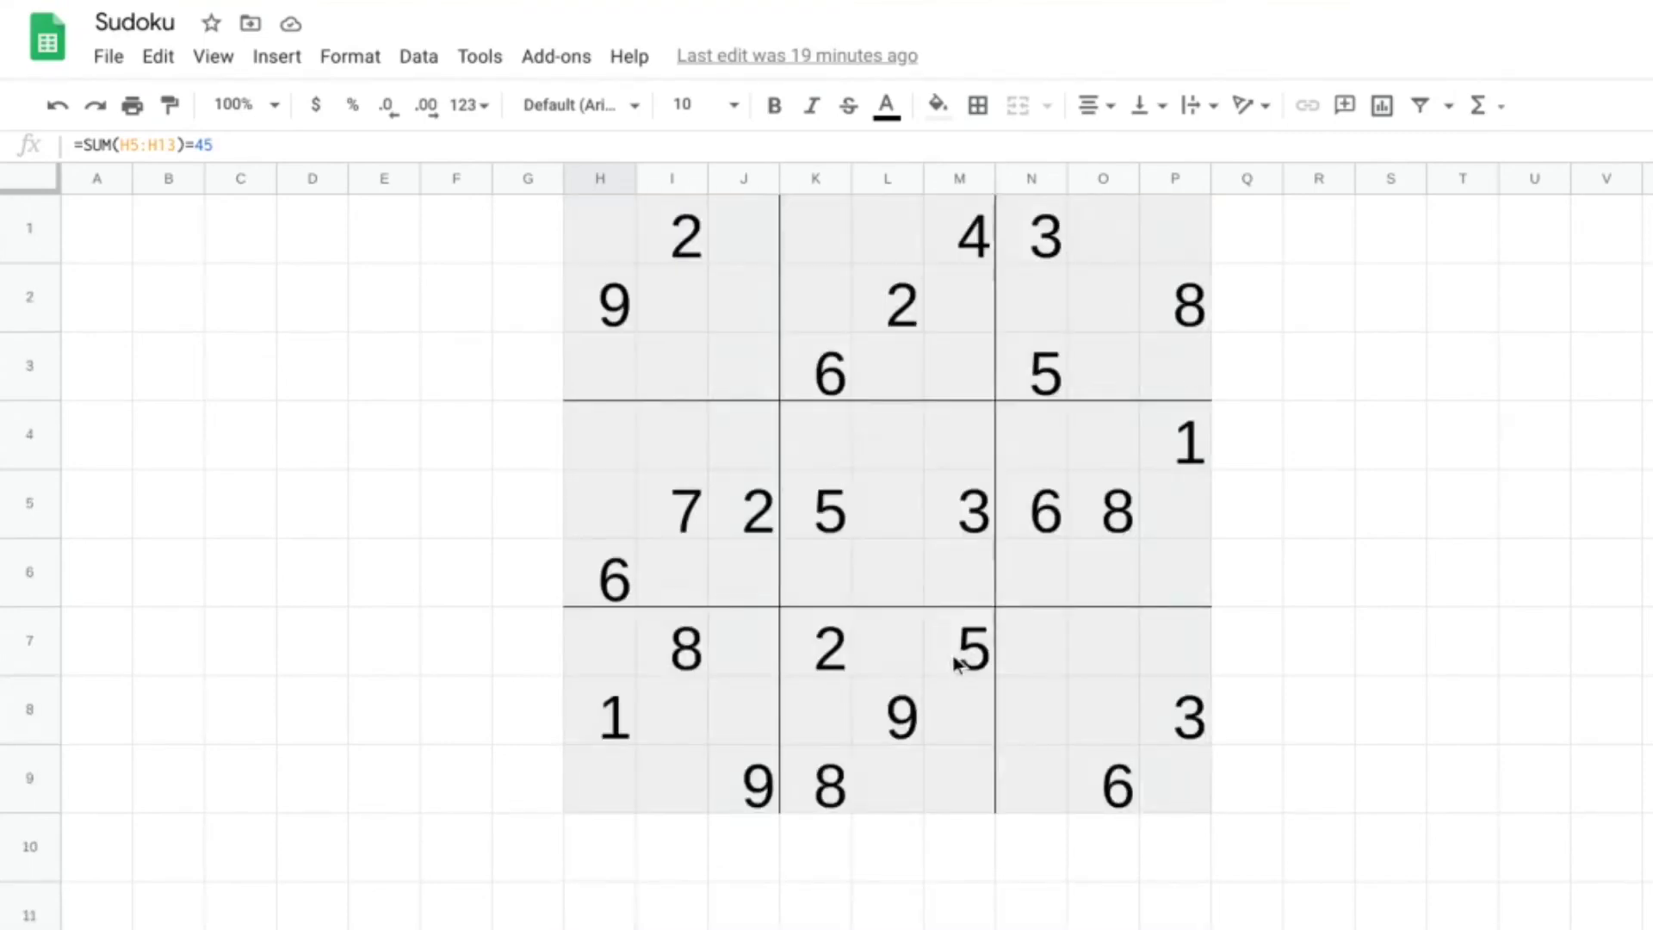
scroll(1238, 603, "down", 4)
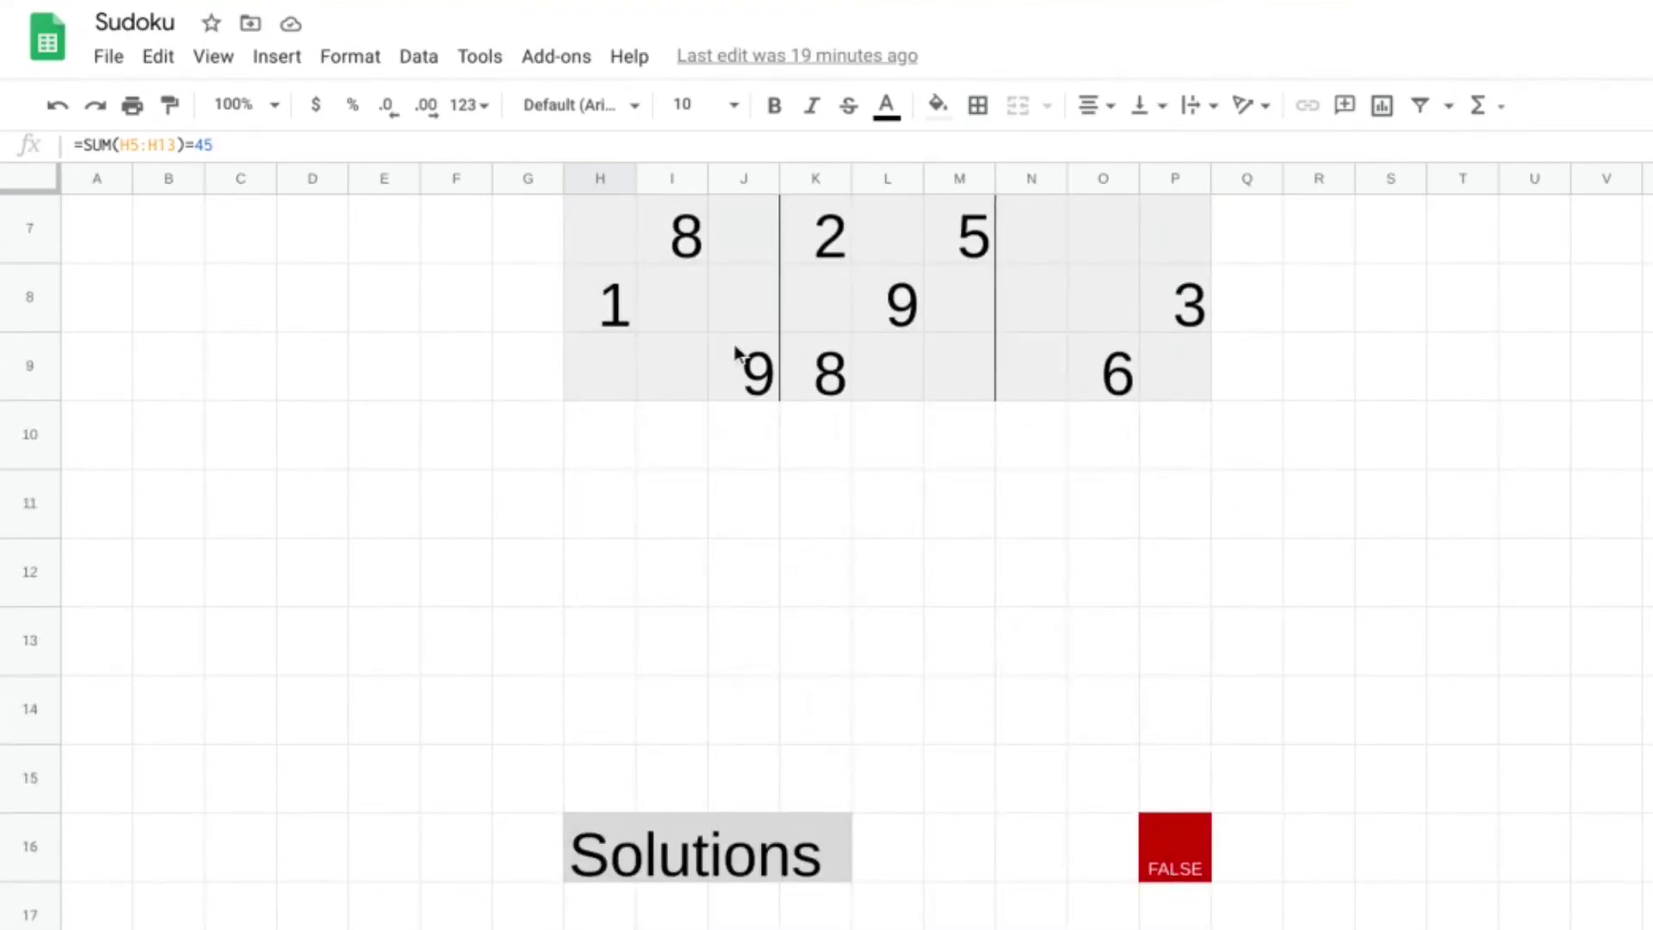
scroll(1176, 871, "up", 2)
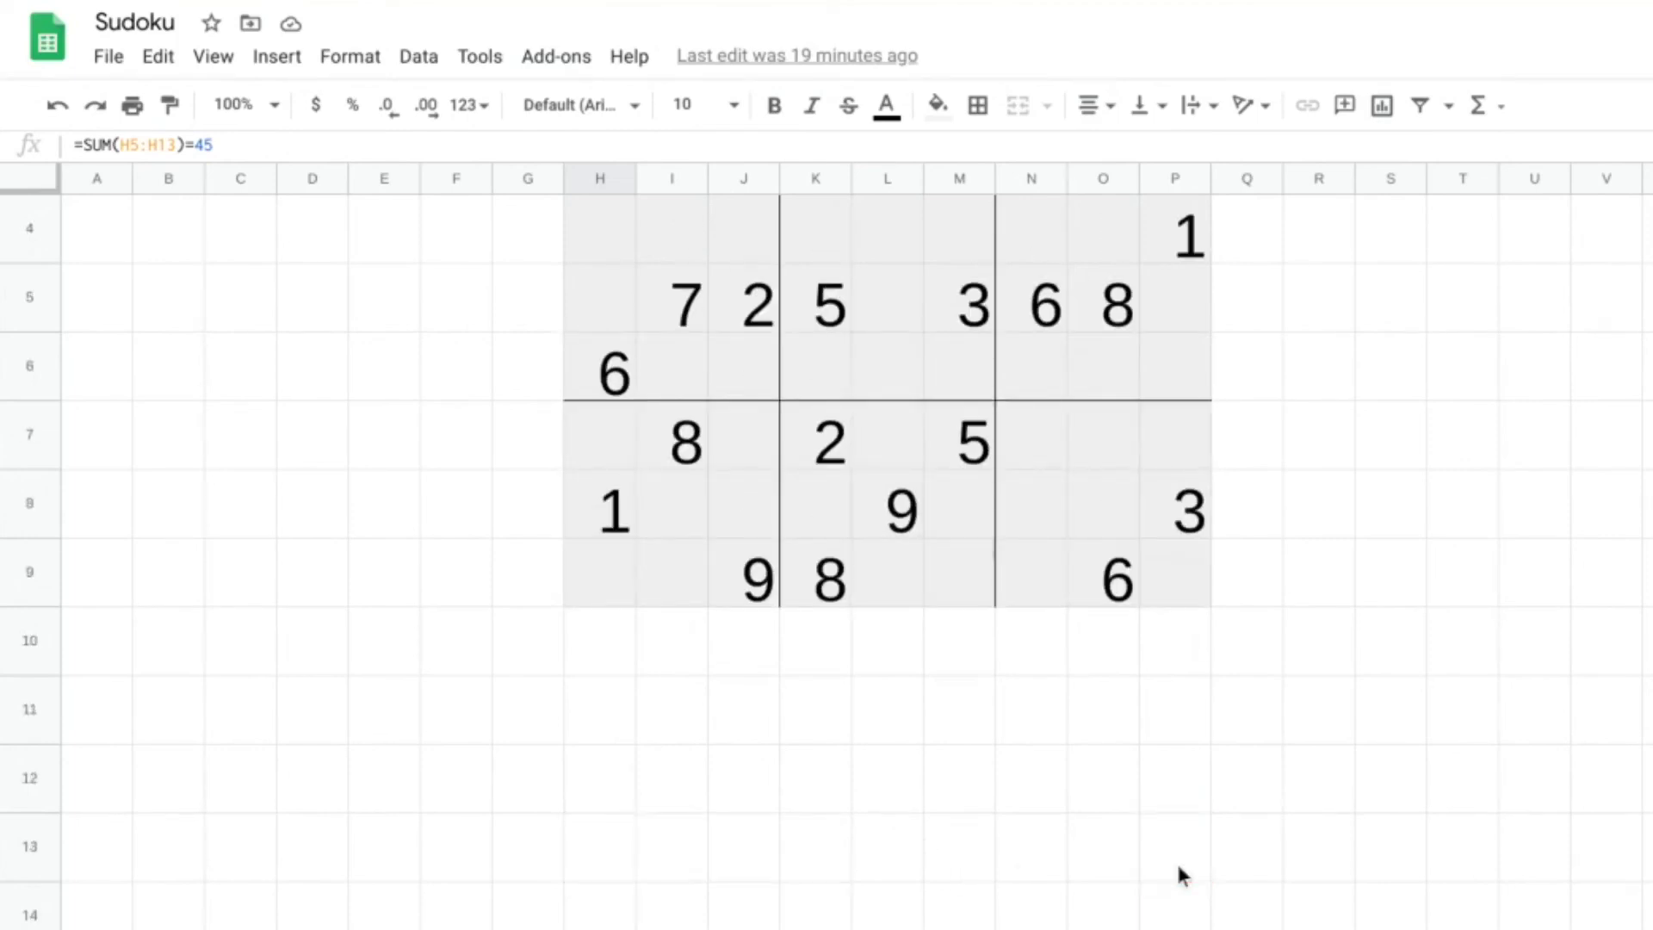
scroll(1176, 860, "down", 2)
scroll(1145, 865, "up", 1)
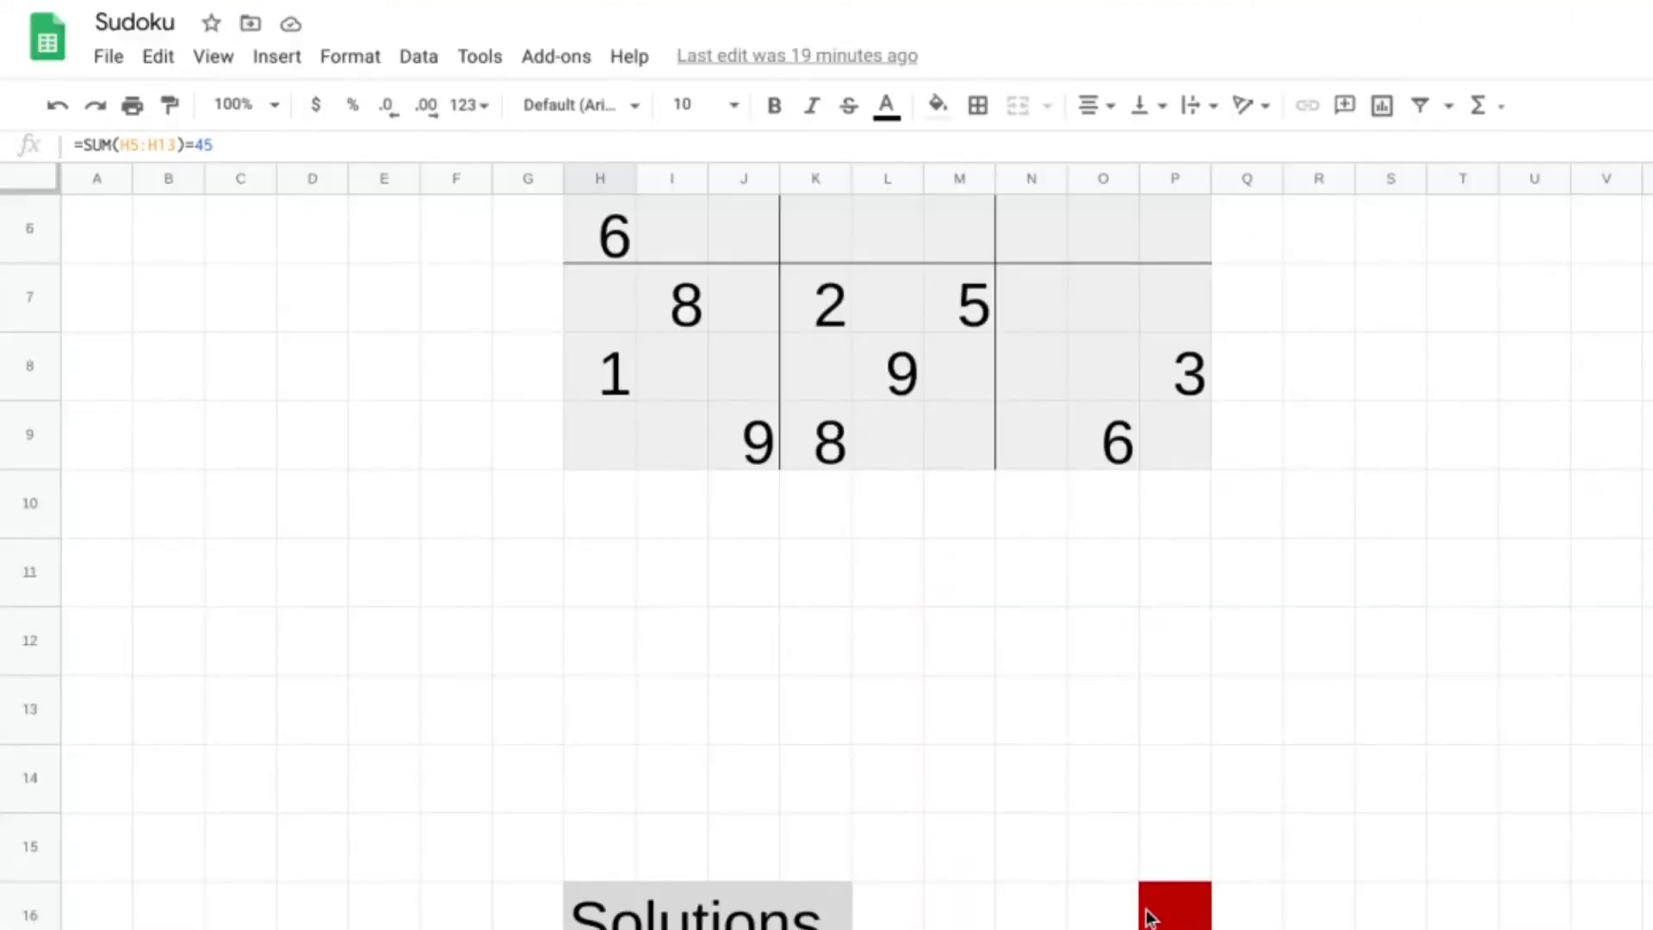
scroll(809, 667, "up", 3)
Enter 8 in Sudoku cell H1 and confirm it shows green.
left_click(606, 231)
type("8")
left_click(1270, 298)
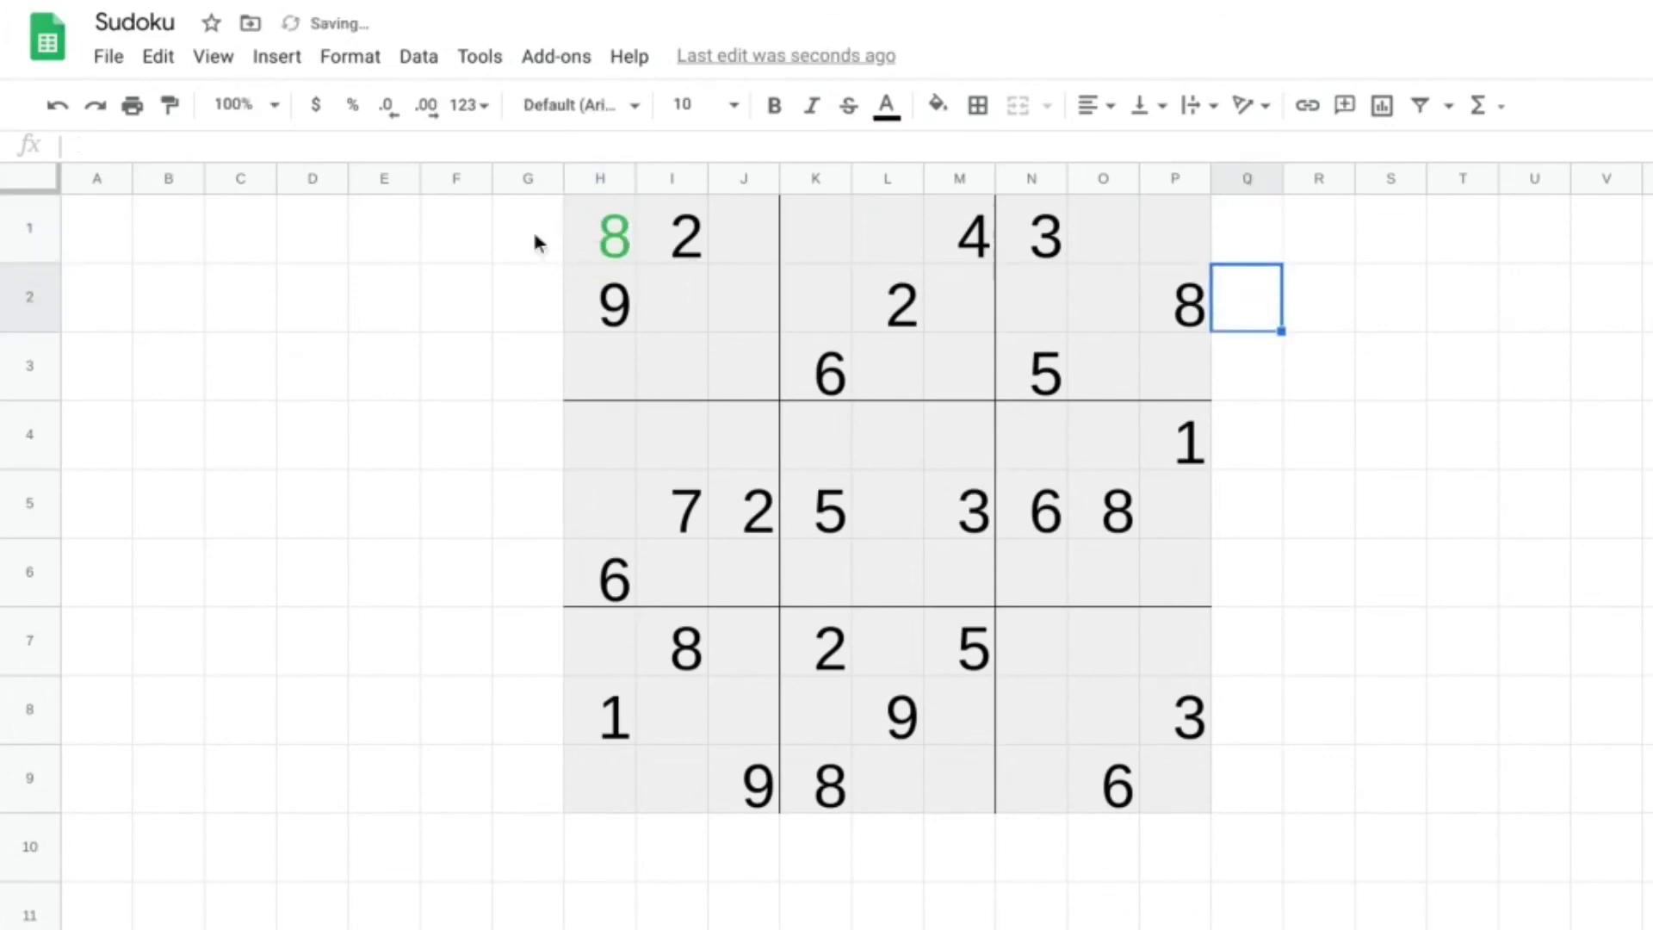
Replace the 8 in H1 with 7 to test the red wrong-answer colouring.
left_click(619, 241)
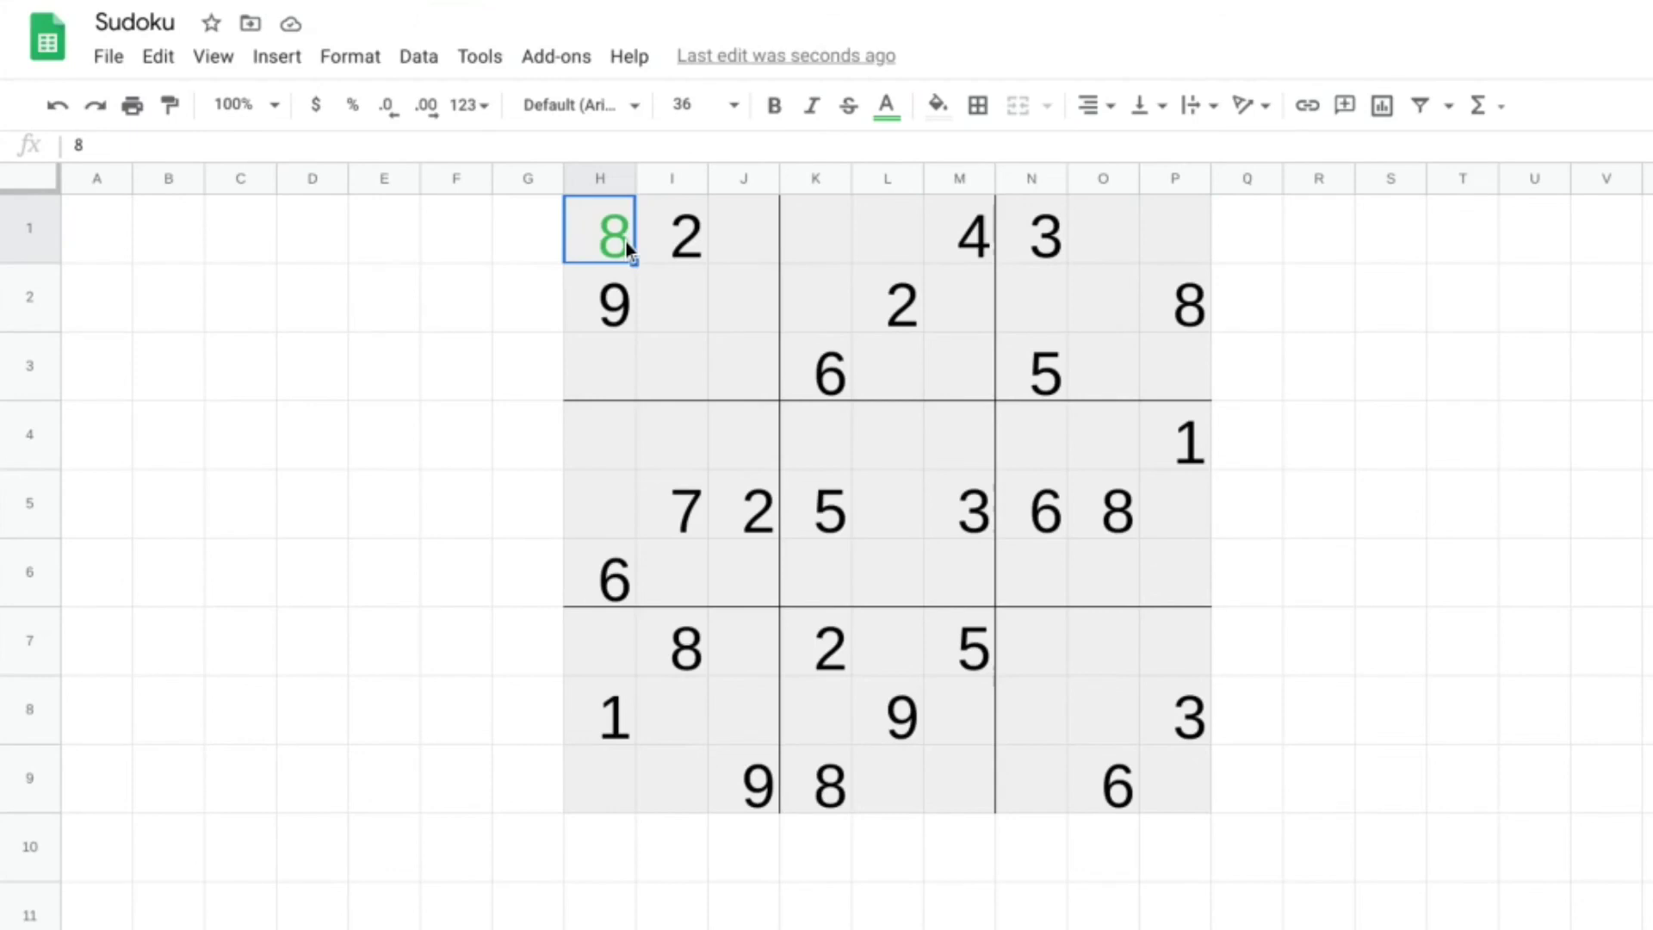
double_click(612, 238)
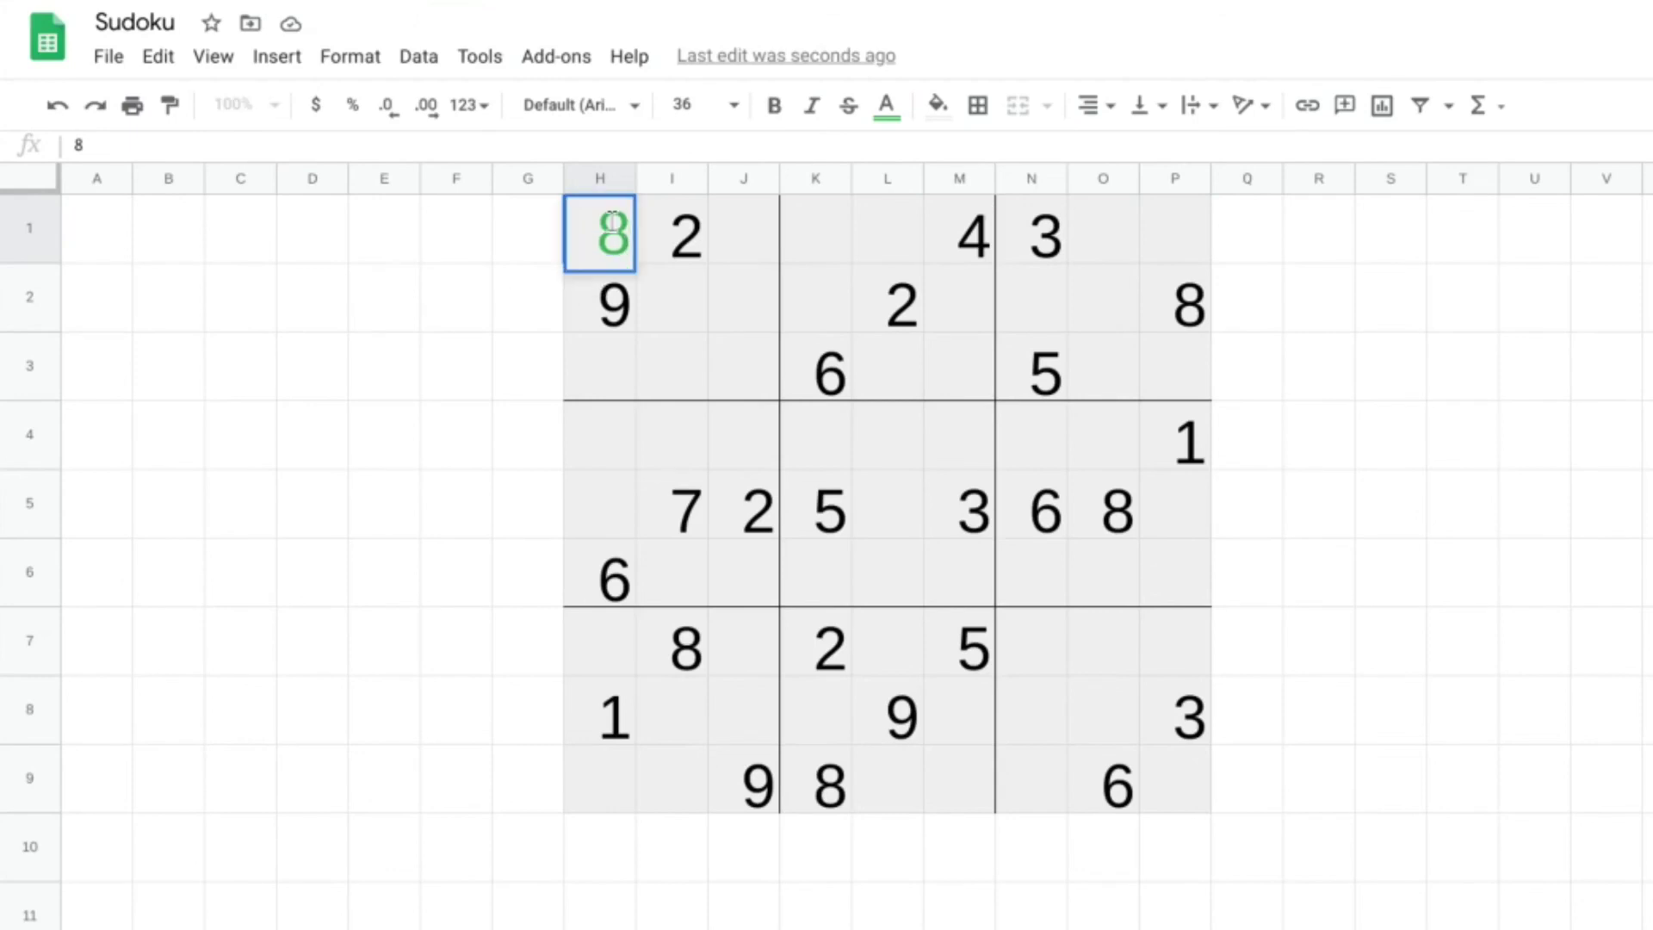
key("BackSpace")
type("7")
left_click(1528, 395)
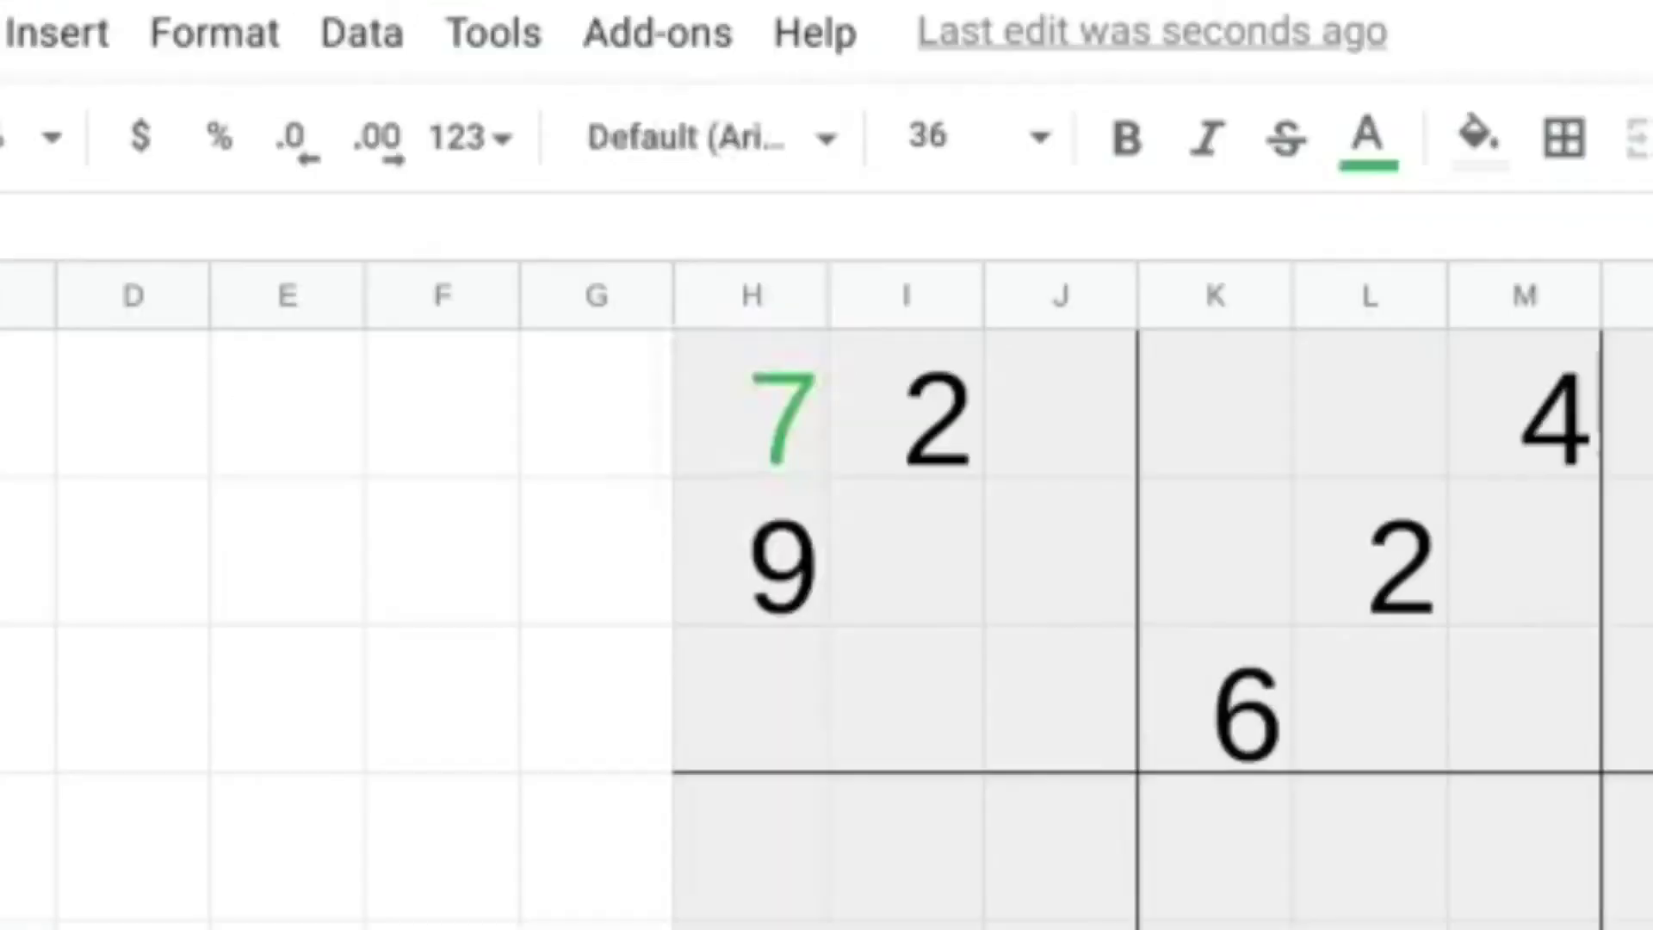